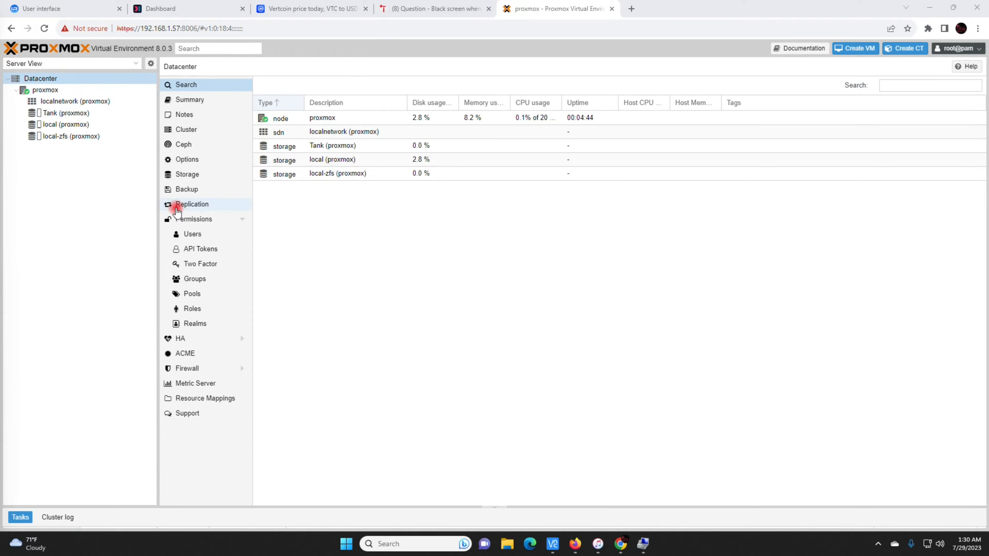
# Step: Examine the ISO images on the local storage, including the Upload and Download from URL dialogs
pyautogui.click(62, 124)
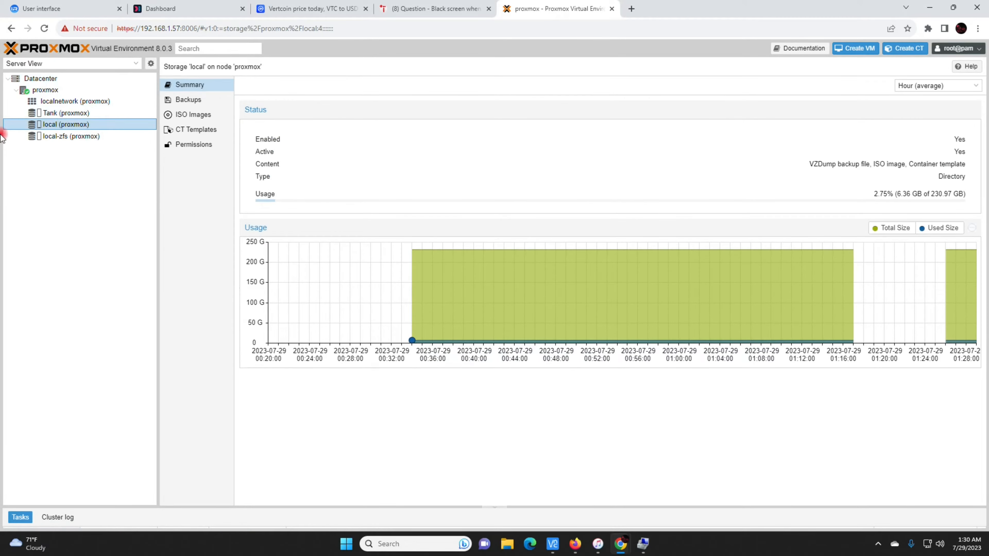
pyautogui.click(185, 115)
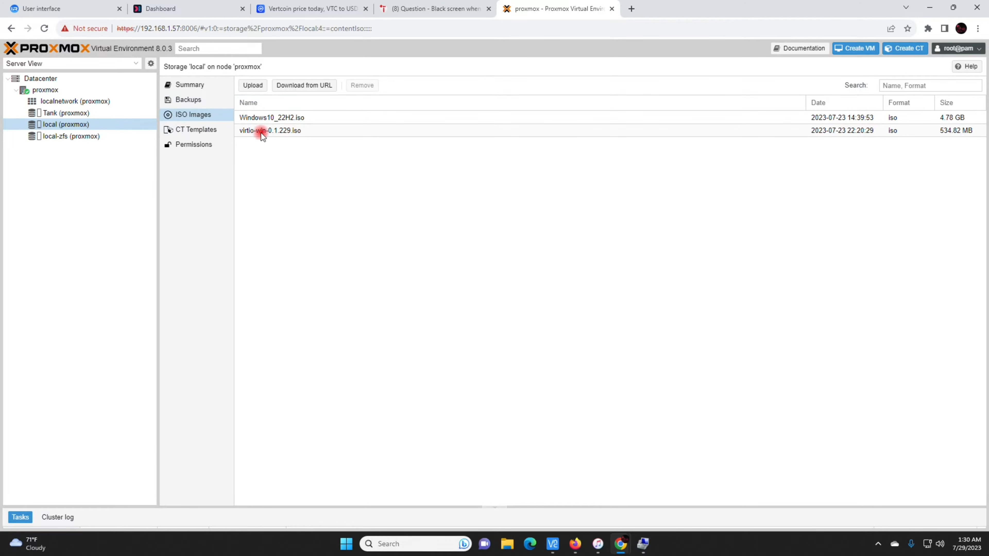
pyautogui.click(252, 86)
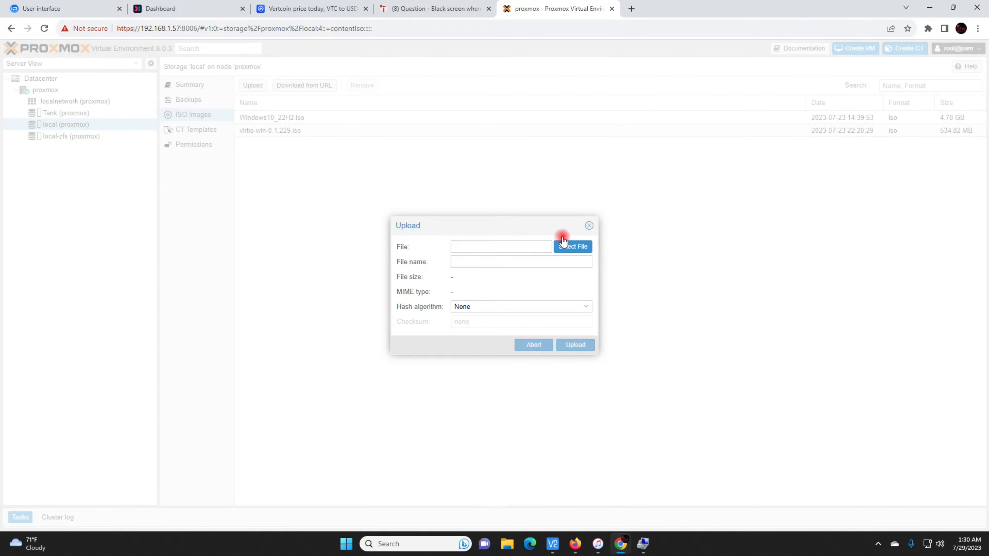
pyautogui.click(589, 226)
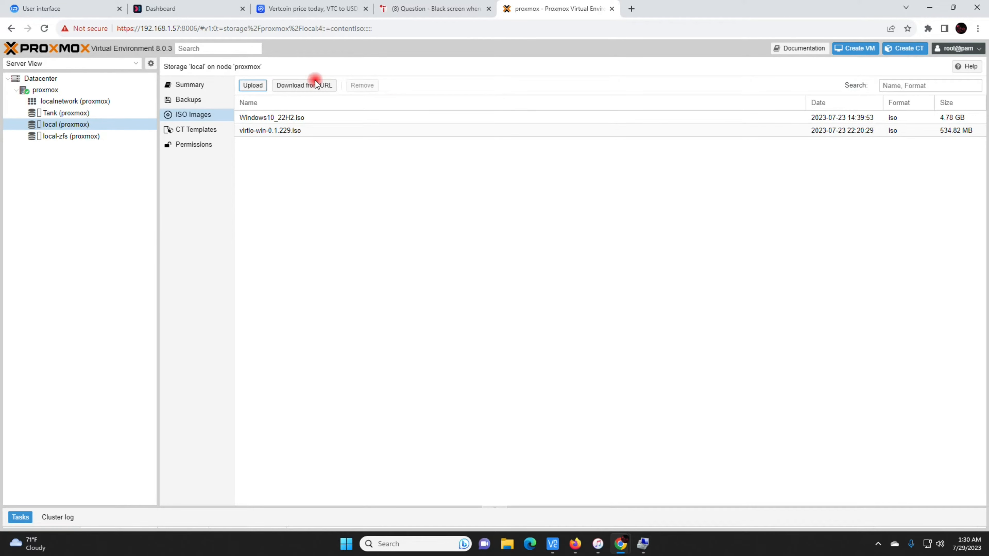
pyautogui.click(312, 89)
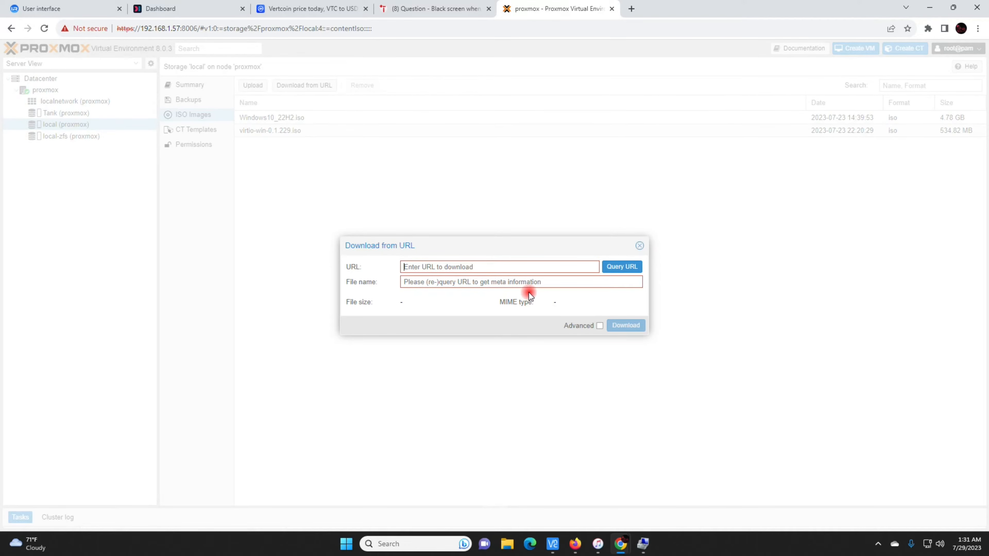
pyautogui.click(641, 249)
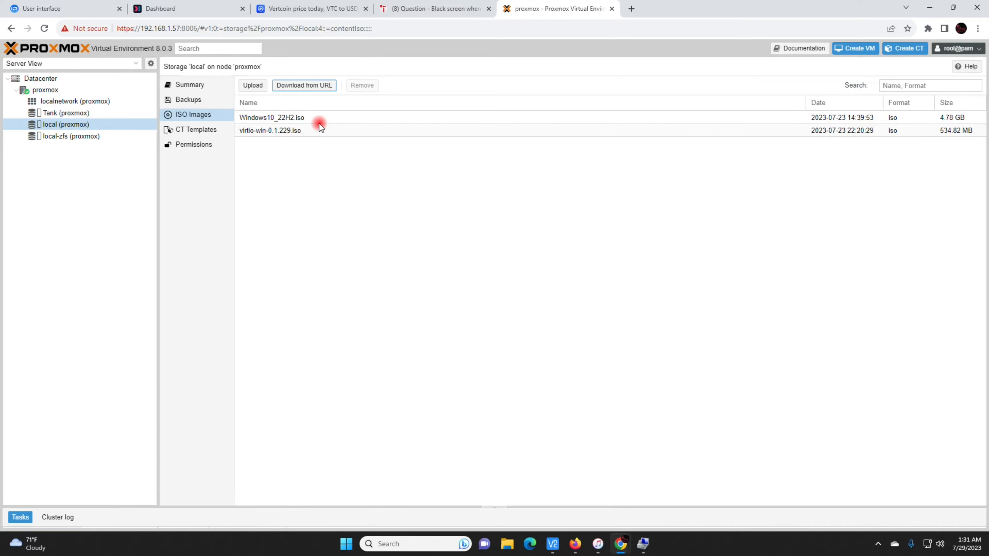
pyautogui.click(628, 541)
pyautogui.click(562, 336)
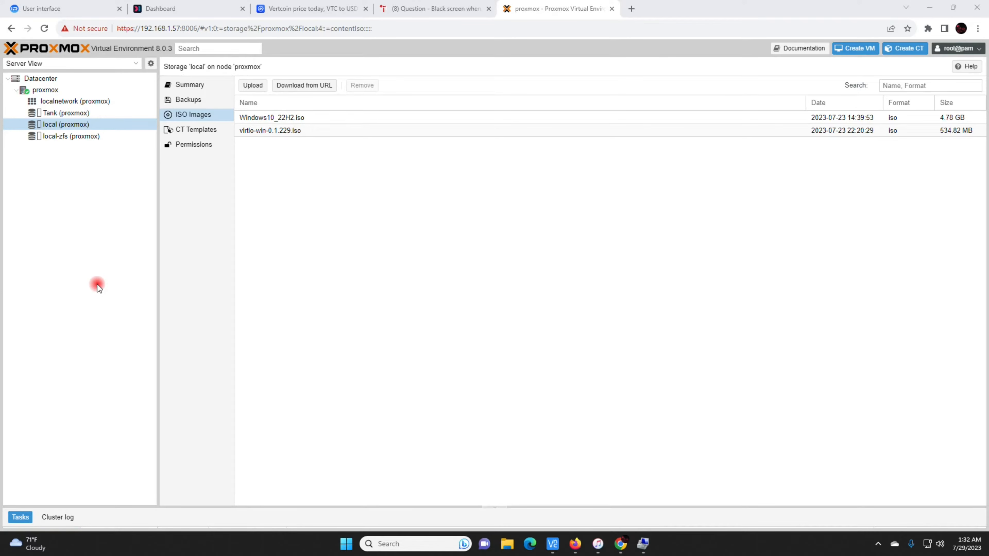
# Step: Start creating a virtual machine on the proxmox node and name it VTC
pyautogui.click(45, 90)
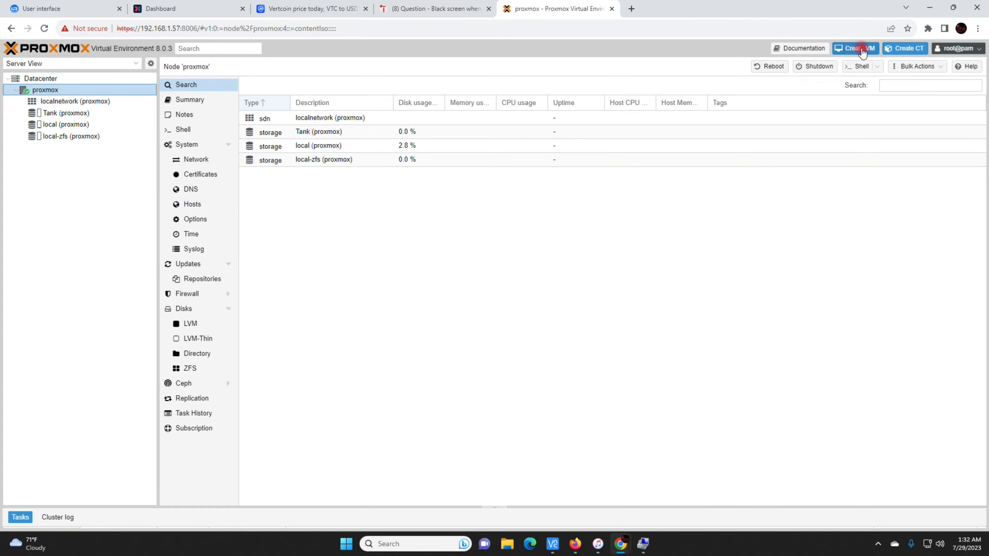
pyautogui.rightClick(70, 92)
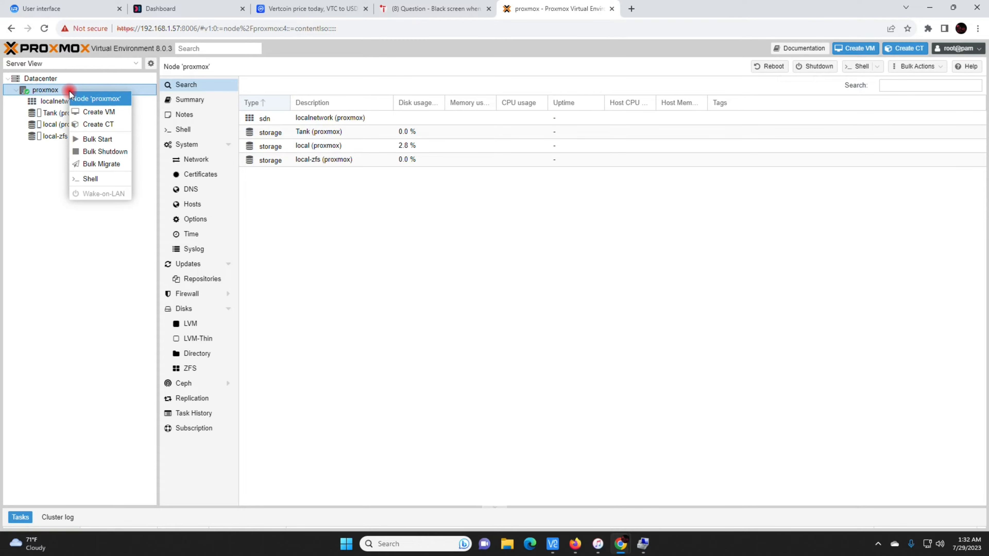
pyautogui.click(107, 115)
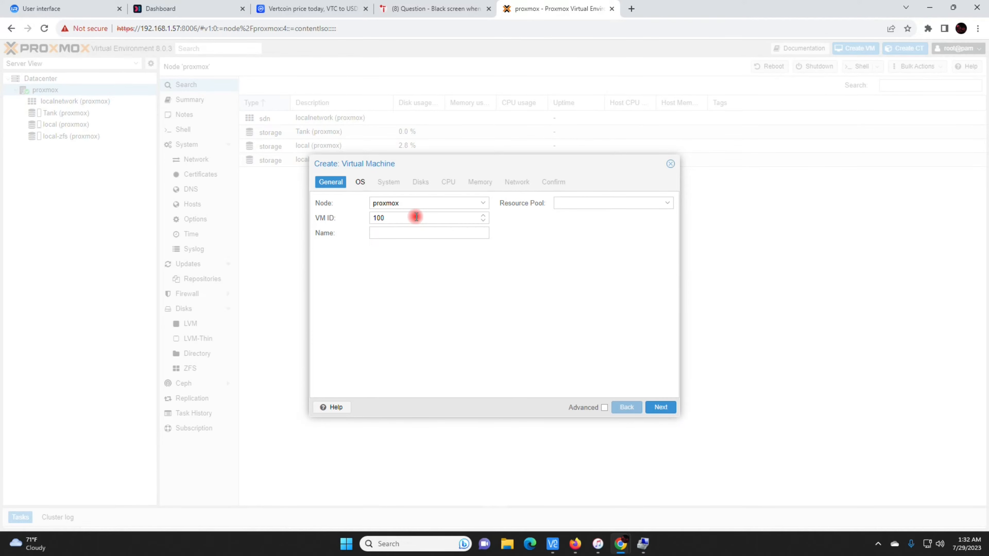
pyautogui.click(418, 229)
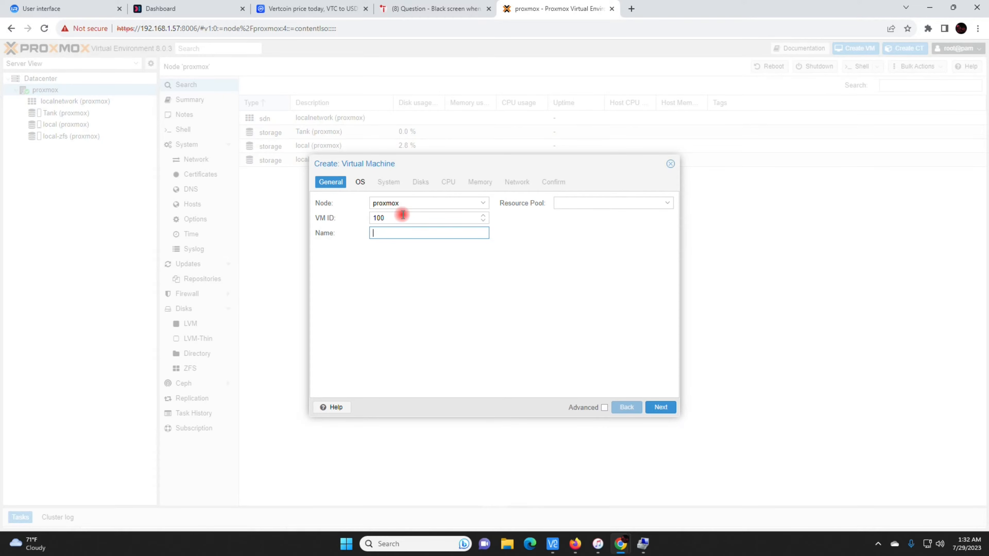
pyautogui.click(407, 218)
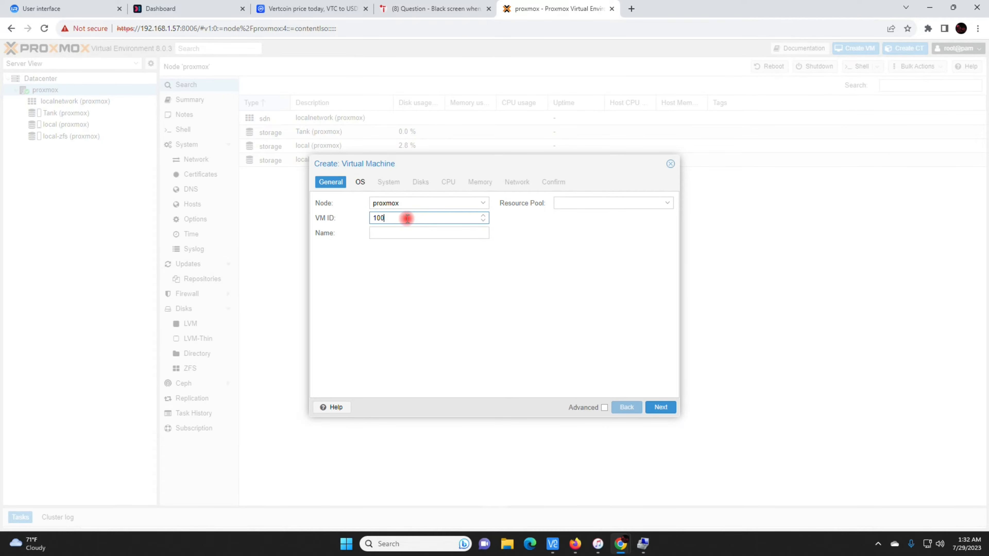
pyautogui.click(390, 238)
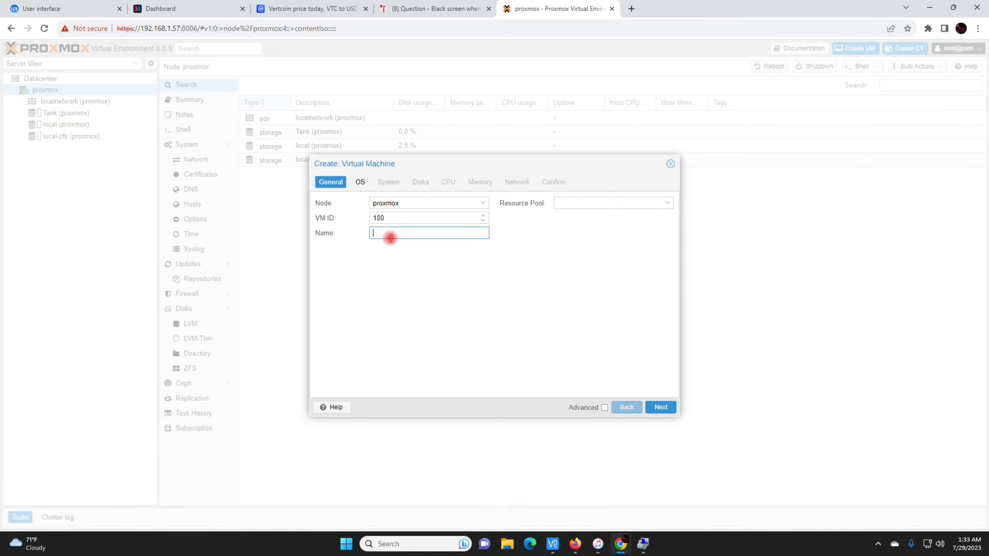
pyautogui.write('VTC')
pyautogui.click(661, 407)
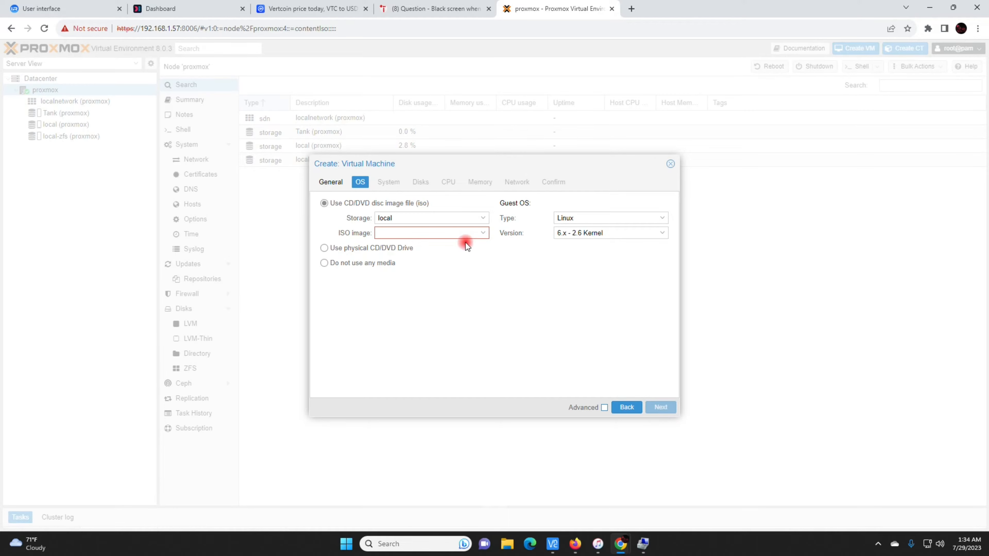
# Step: Select Windows10_22H2.iso from the local storage as the virtual machine's installation image
pyautogui.click(421, 221)
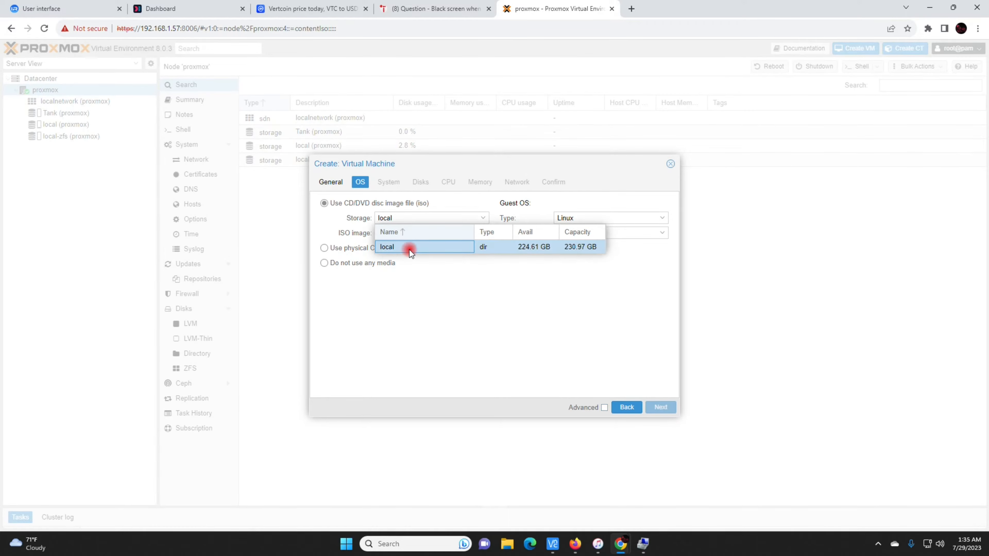
pyautogui.click(483, 247)
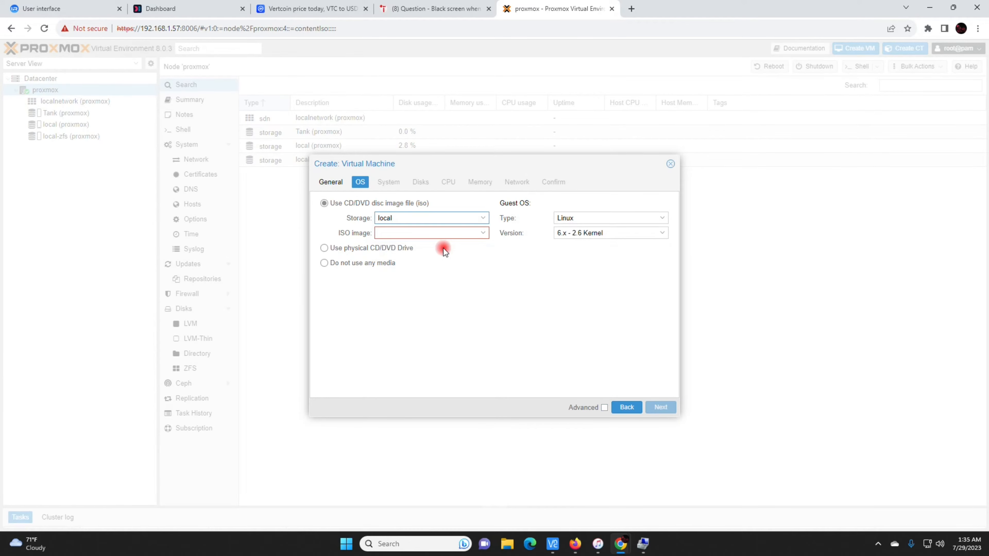
pyautogui.click(441, 234)
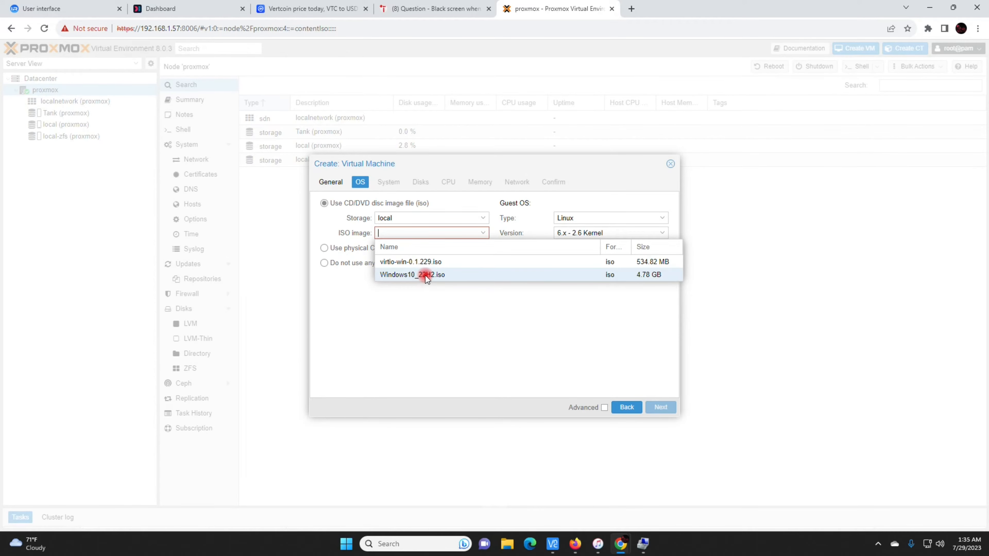
pyautogui.click(457, 275)
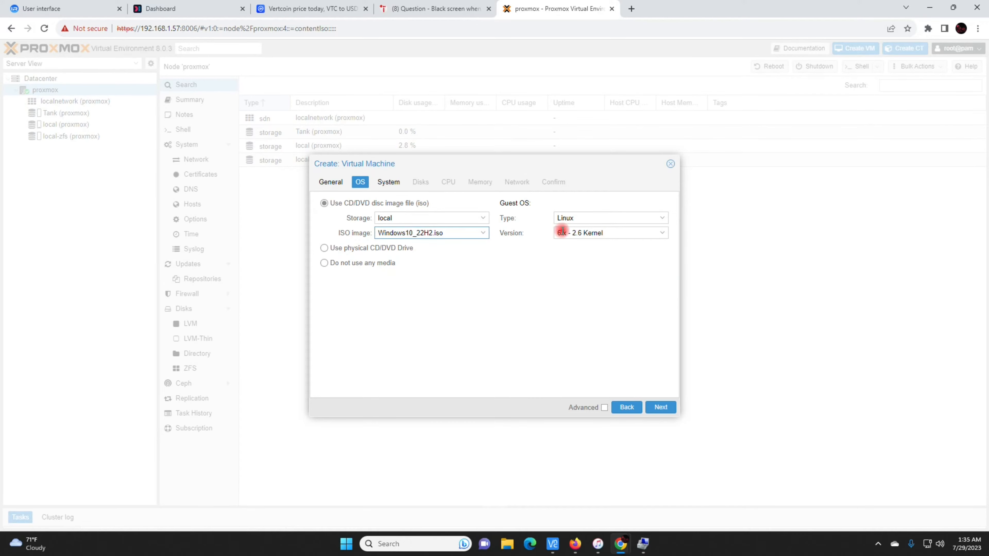
# Step: Set the guest OS to Microsoft Windows, version 10/2016/2019, and continue to the system settings
pyautogui.click(586, 218)
pyautogui.click(599, 245)
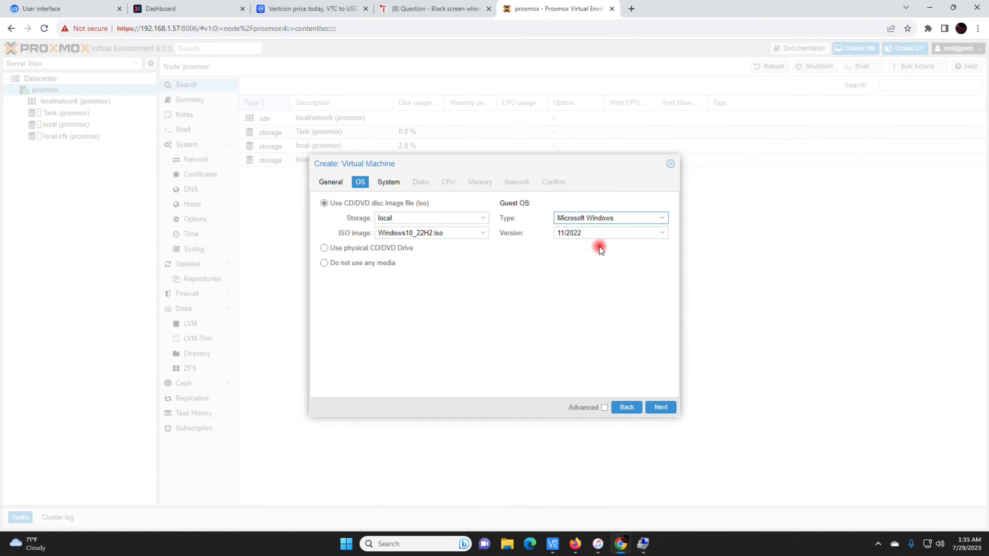
pyautogui.click(639, 237)
pyautogui.click(604, 257)
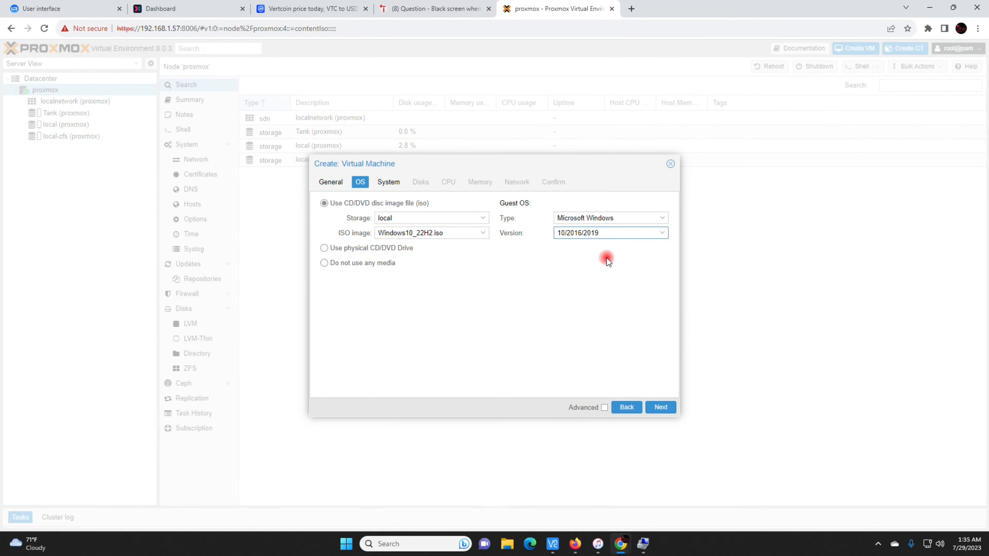
pyautogui.click(668, 407)
pyautogui.click(668, 407)
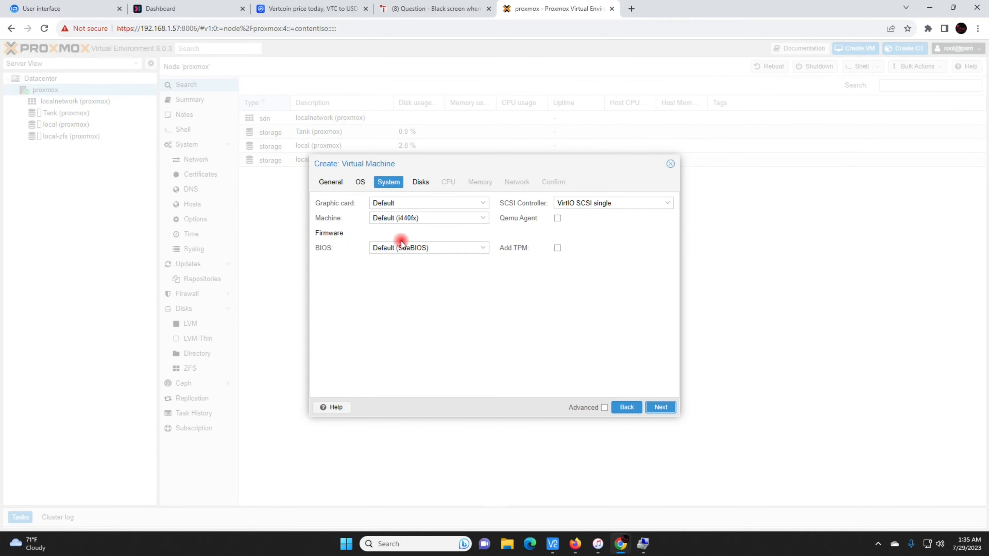
# Step: Set the virtual machine's graphic card to VirtIO-GPU and its machine type to q35
pyautogui.click(443, 202)
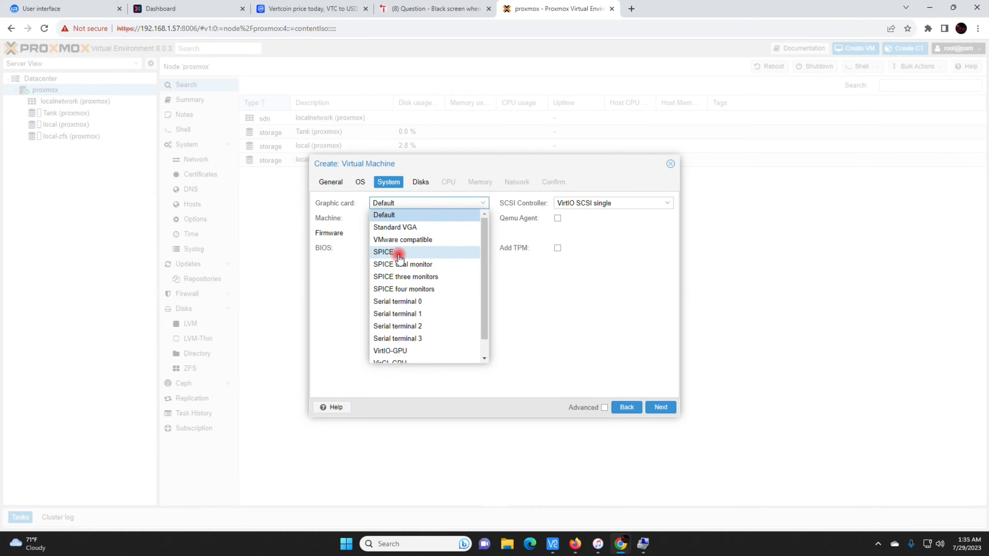
pyautogui.scroll(-1, 428, 286)
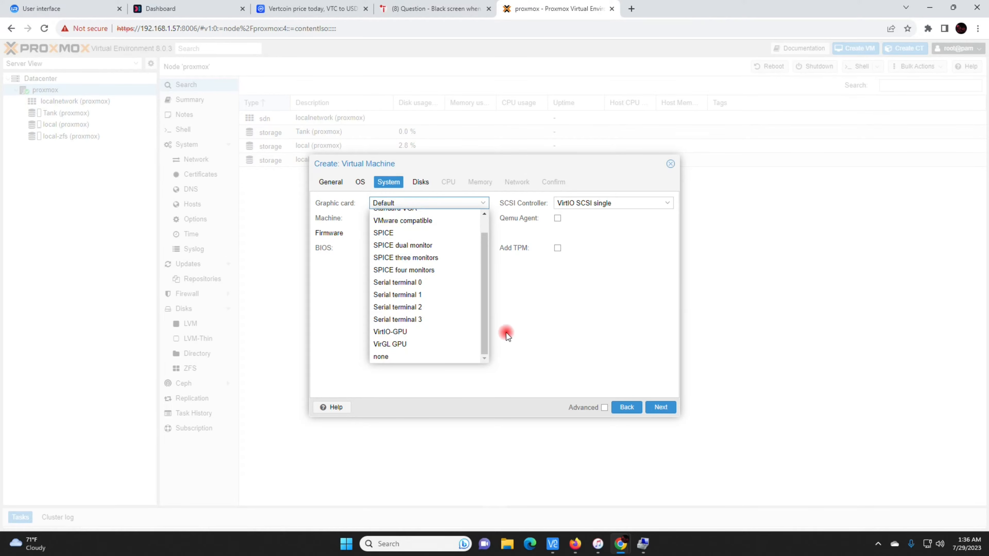
pyautogui.click(419, 336)
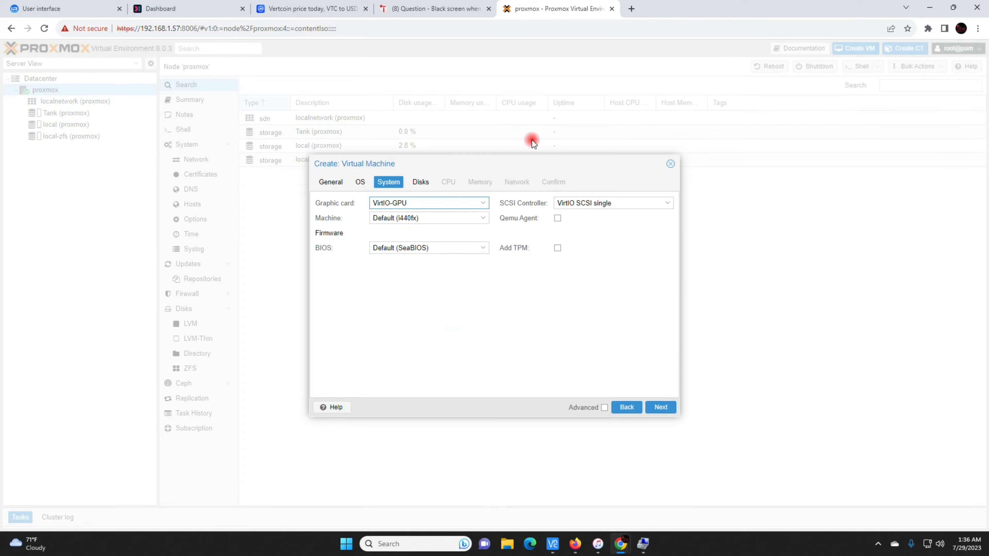
pyautogui.click(452, 220)
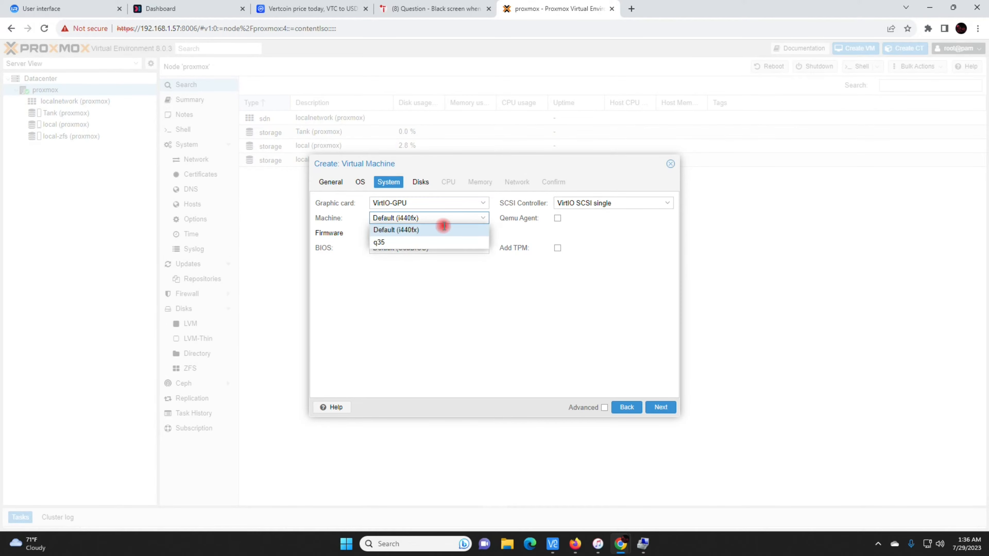
pyautogui.click(424, 243)
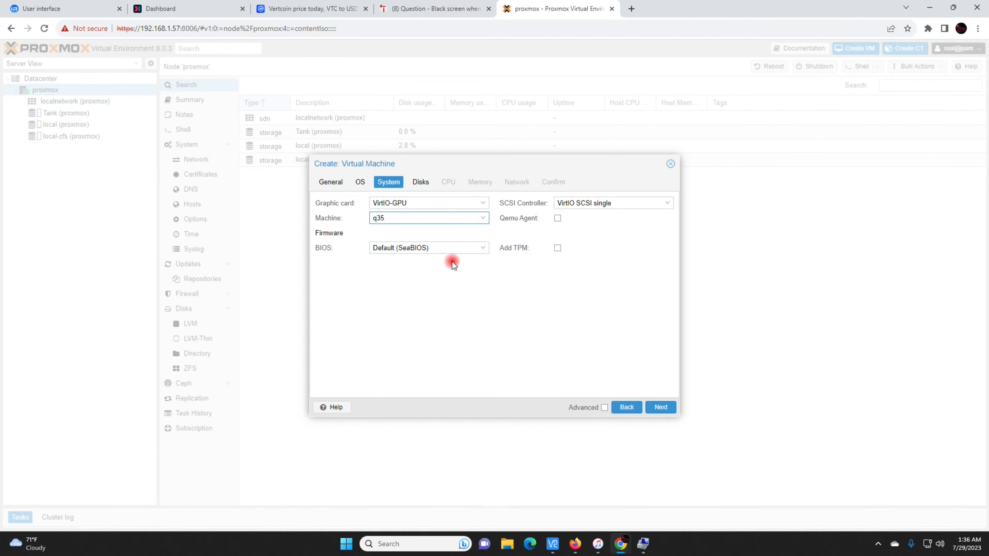
# Step: Set the BIOS to OVMF (UEFI) and store the EFI disk on Tank
pyautogui.click(459, 248)
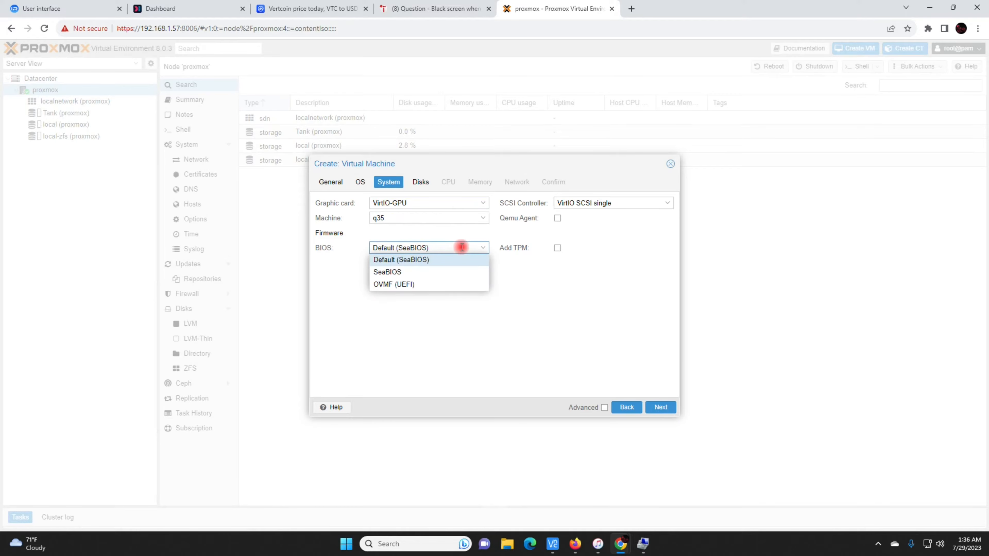
pyautogui.click(437, 285)
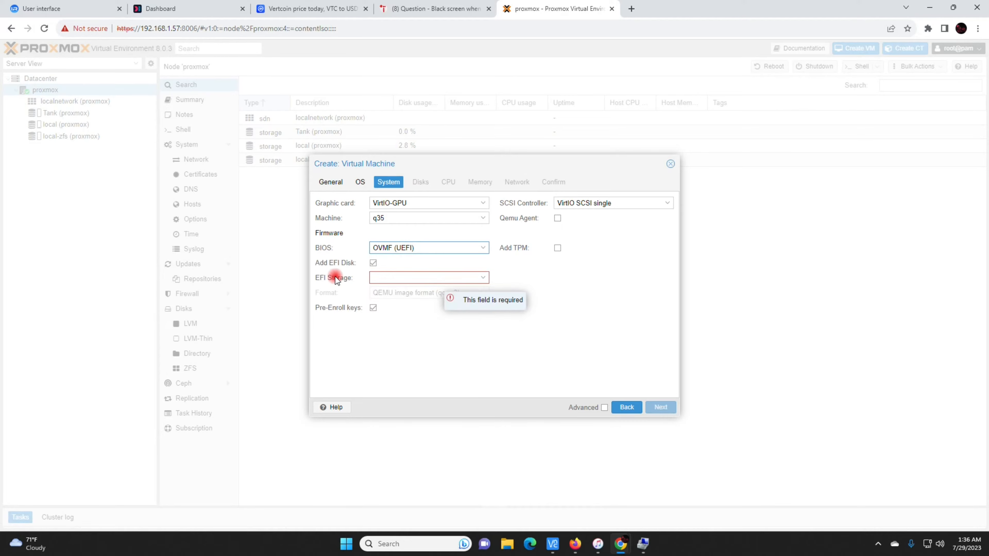
pyautogui.click(401, 278)
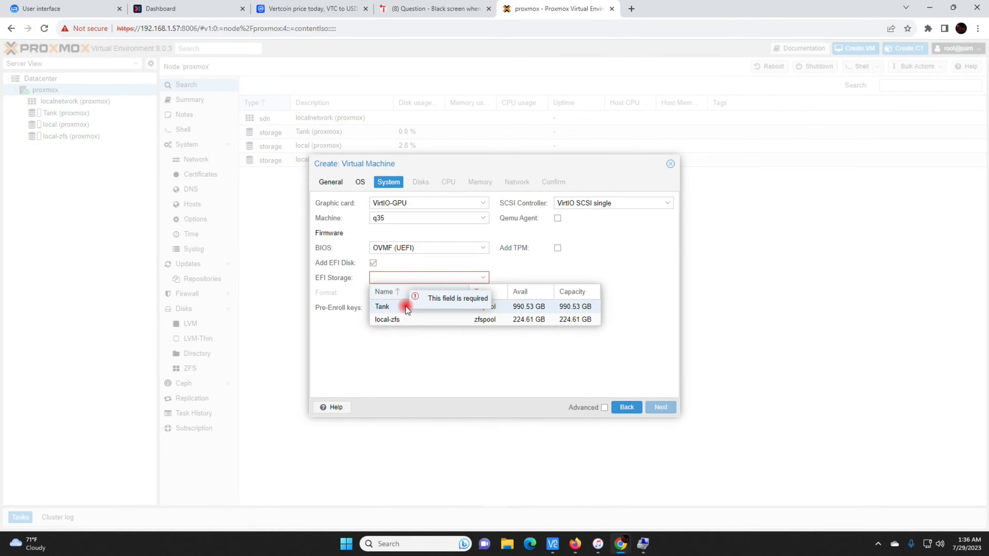
pyautogui.click(405, 306)
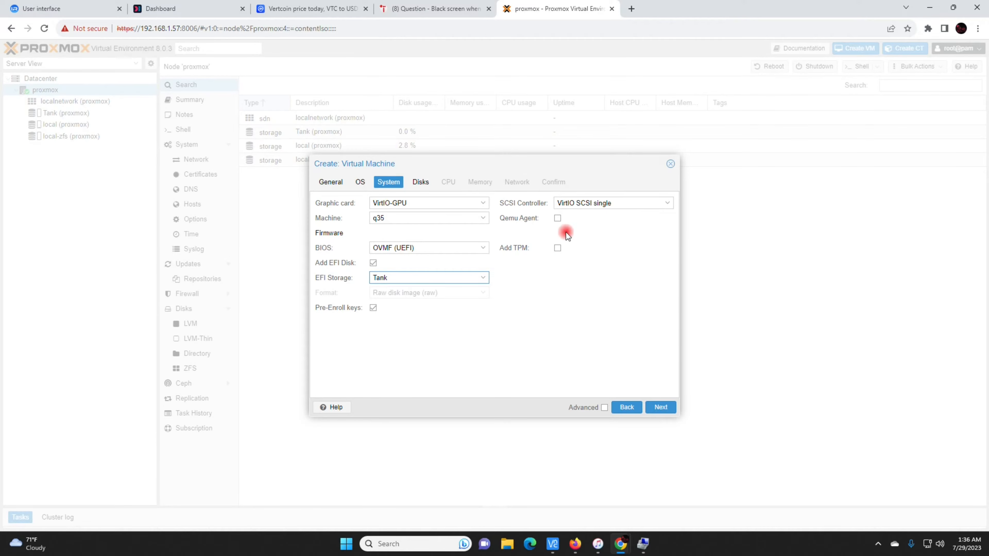
# Step: Enable the Qemu Agent, add a TPM stored on Tank, and continue to the disk settings
pyautogui.click(558, 219)
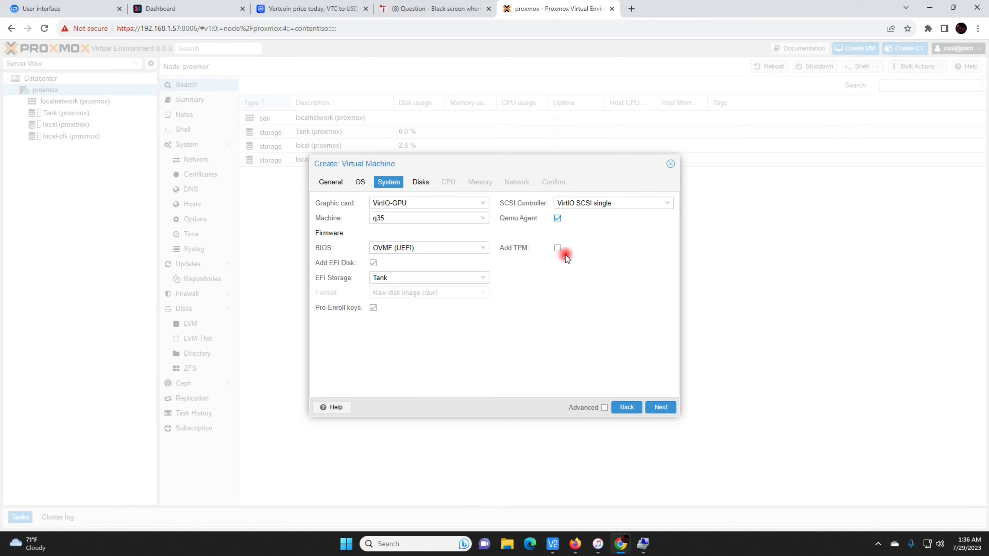
pyautogui.click(557, 248)
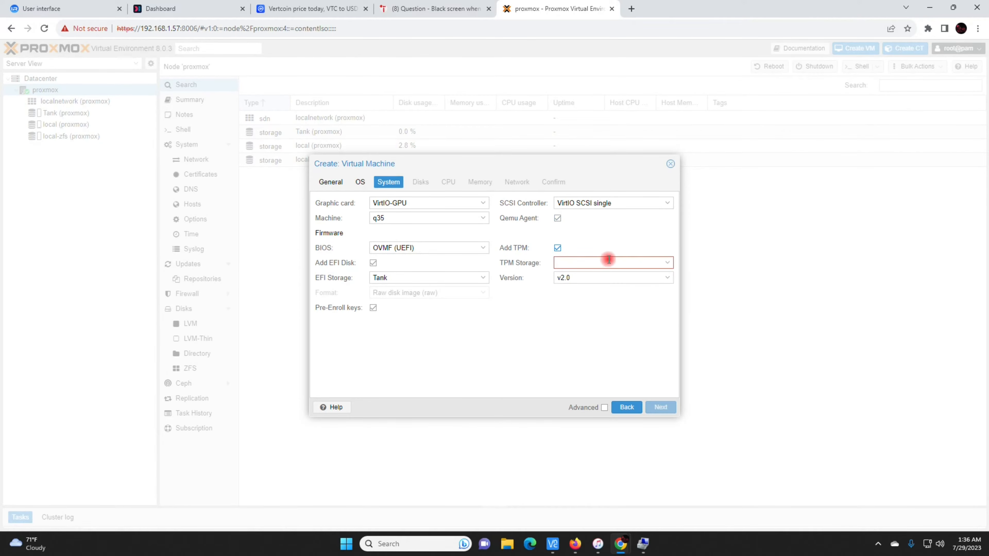
pyautogui.click(608, 257)
pyautogui.click(586, 289)
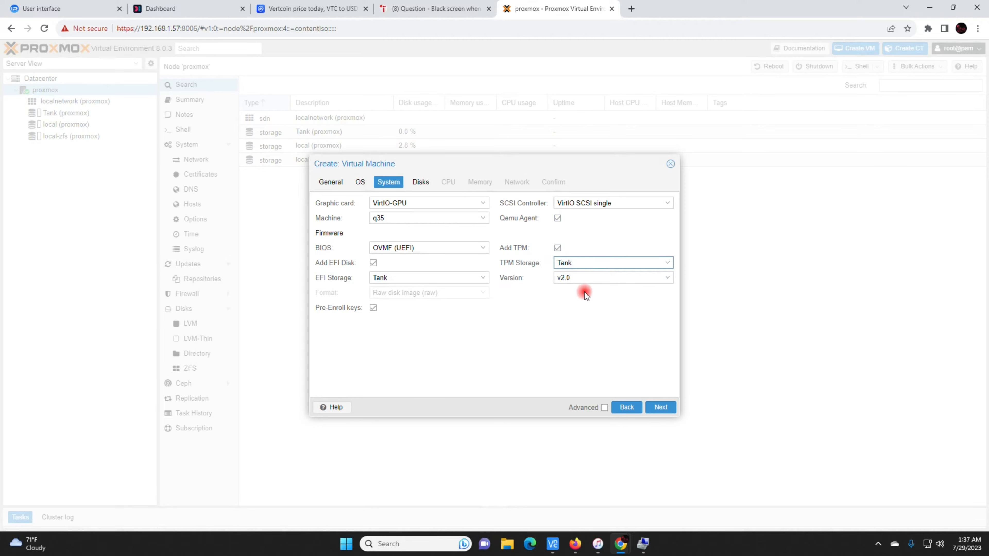
pyautogui.click(661, 408)
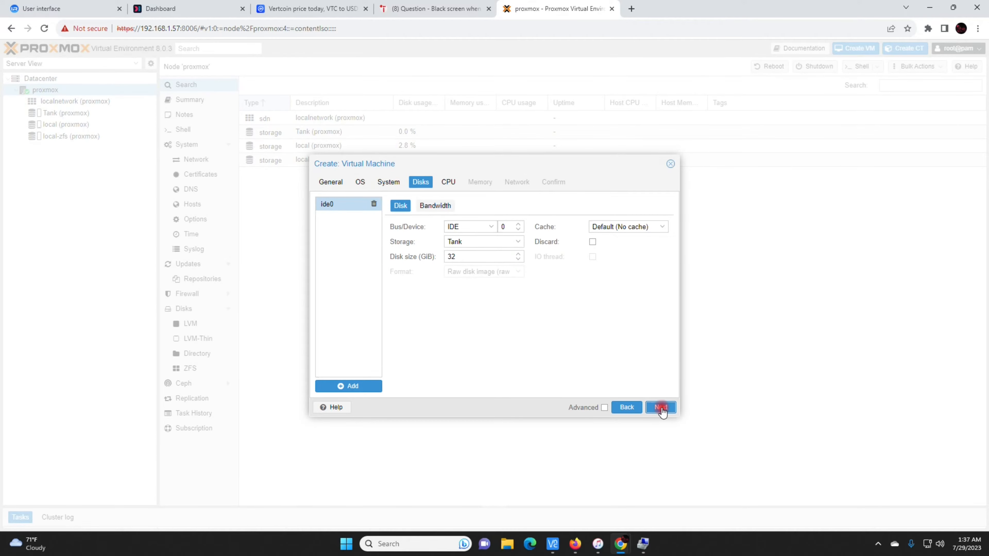
# Step: Set the virtual disk's bus to SCSI and its size to 40 GiB
pyautogui.click(479, 226)
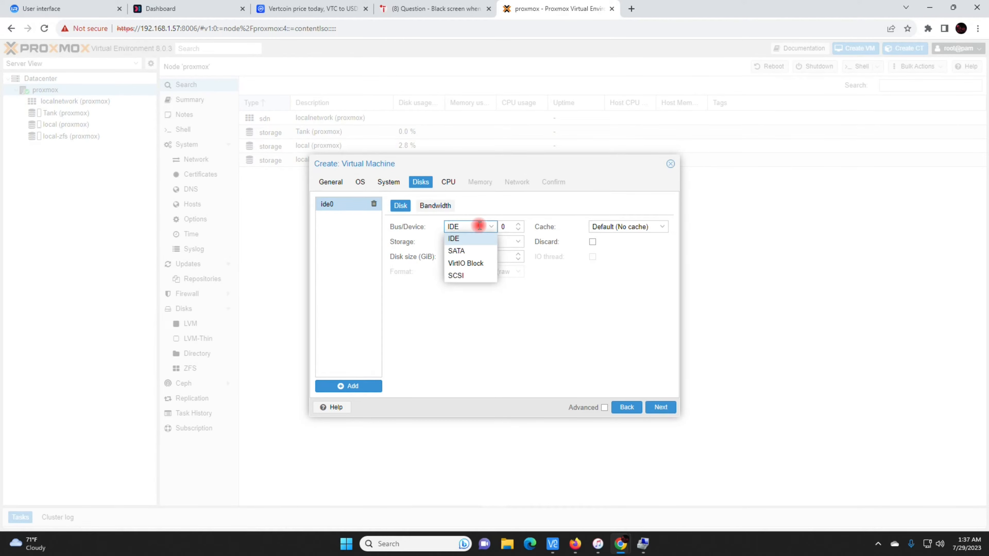
pyautogui.click(478, 277)
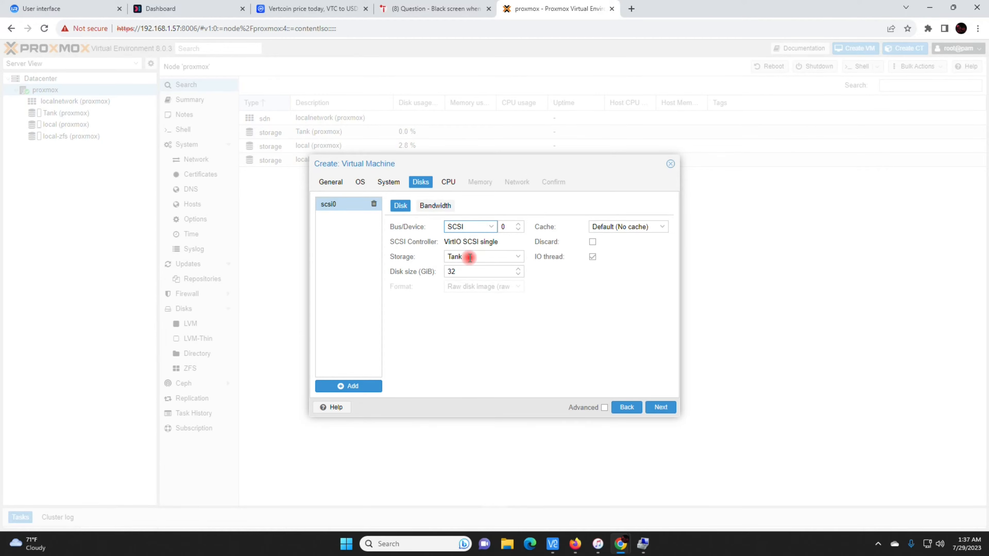
pyautogui.click(467, 271)
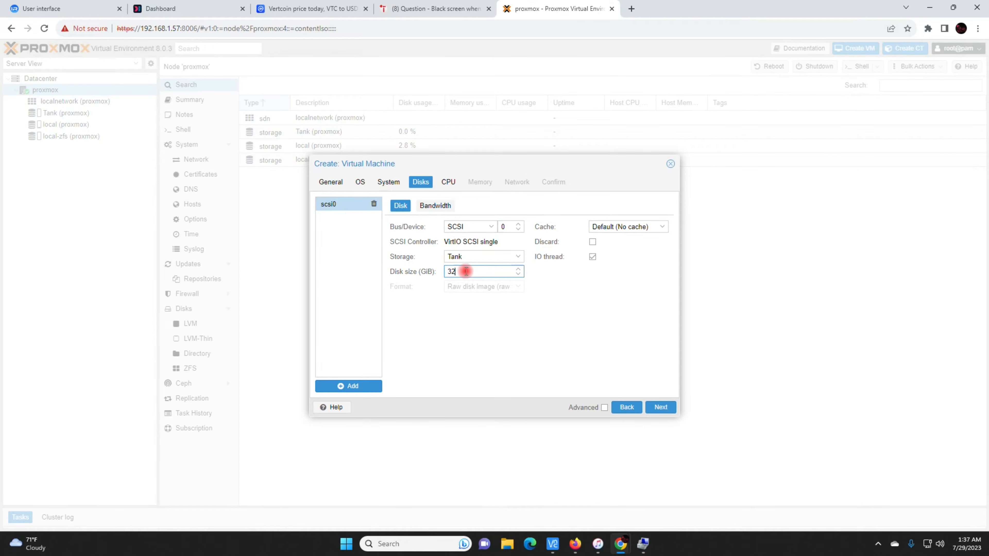
pyautogui.moveTo(466, 272); pyautogui.dragTo(400, 276)
pyautogui.write('40')
# Step: Set the disk cache to Write back, enable Discard, and continue to the CPU settings
pyautogui.click(661, 227)
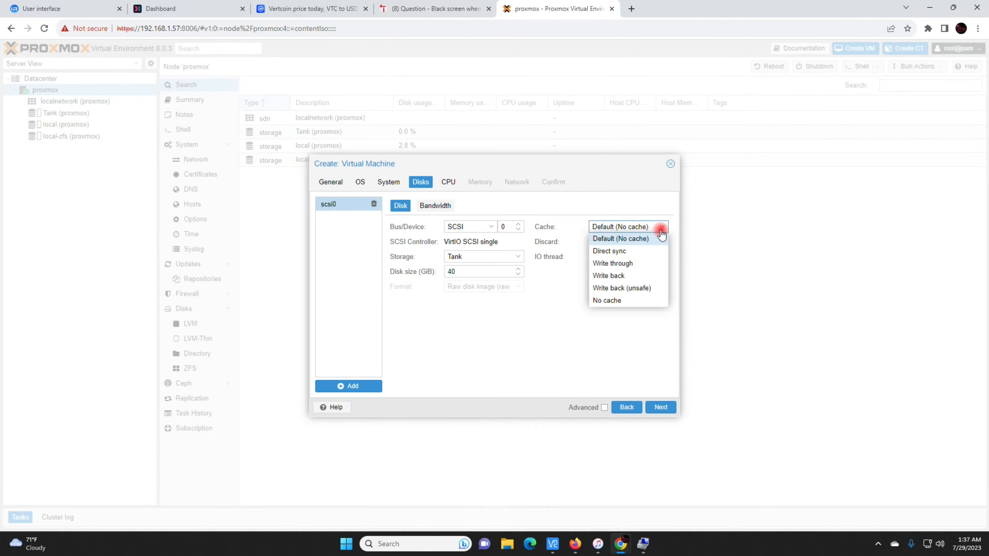
pyautogui.click(625, 276)
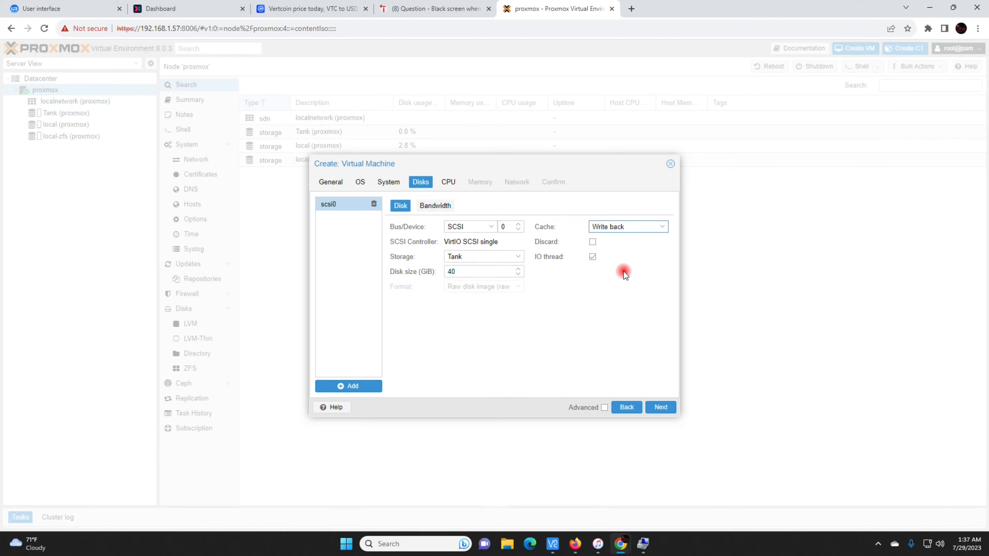
pyautogui.click(593, 243)
pyautogui.click(449, 182)
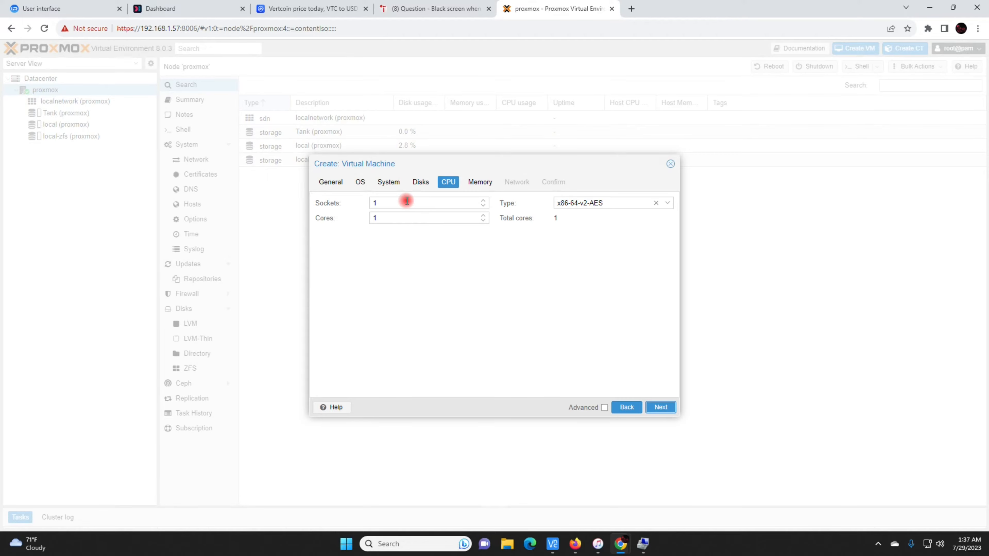
# Step: Assign 2 CPU cores, set the CPU type to host, and continue to the memory settings
pyautogui.click(486, 214)
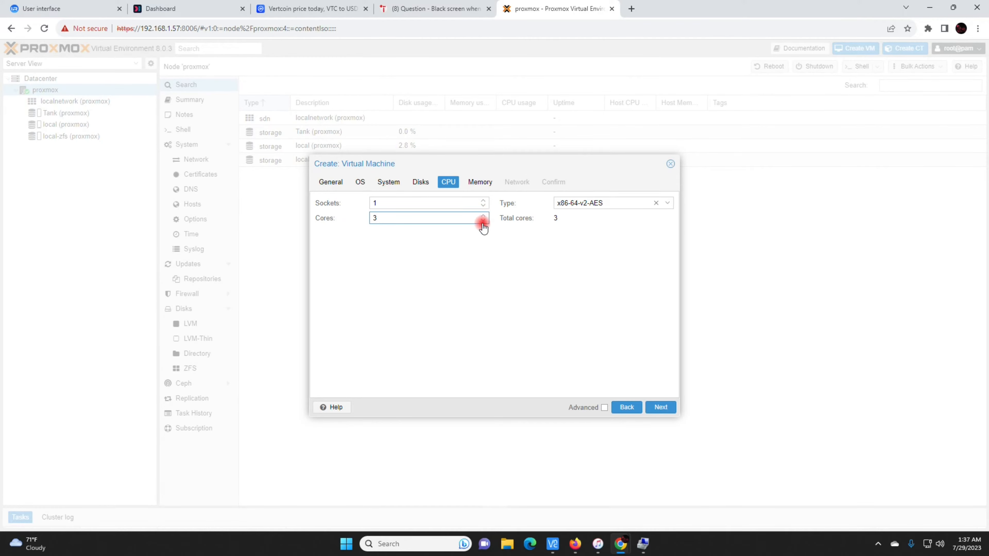
pyautogui.click(430, 220)
pyautogui.click(666, 203)
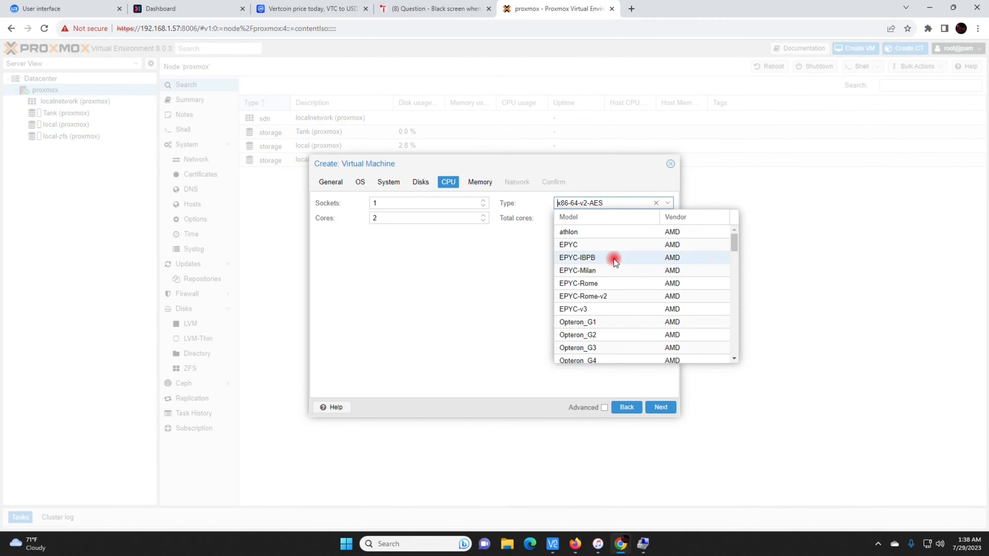
pyautogui.scroll(-5, 614, 273)
pyautogui.scroll(-5, 610, 304)
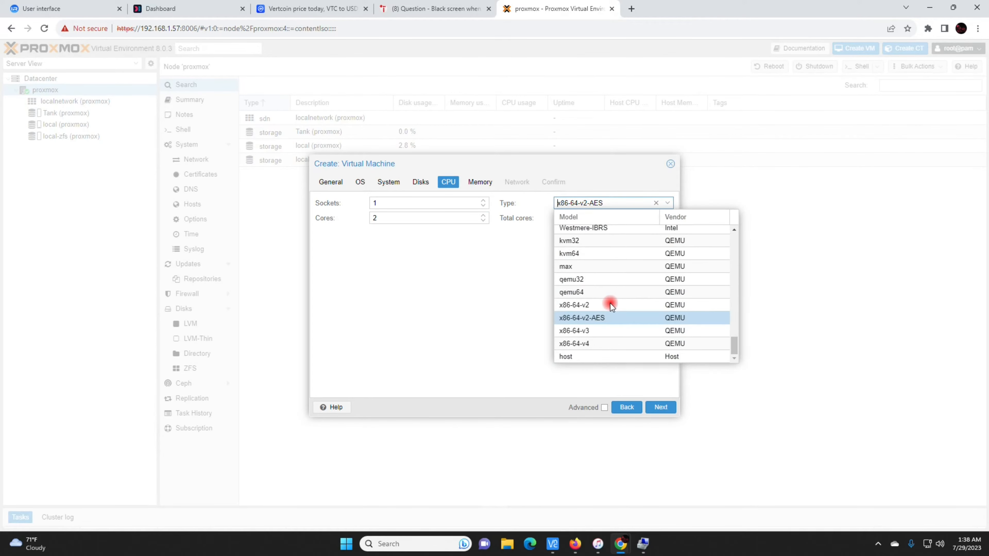
pyautogui.click(595, 356)
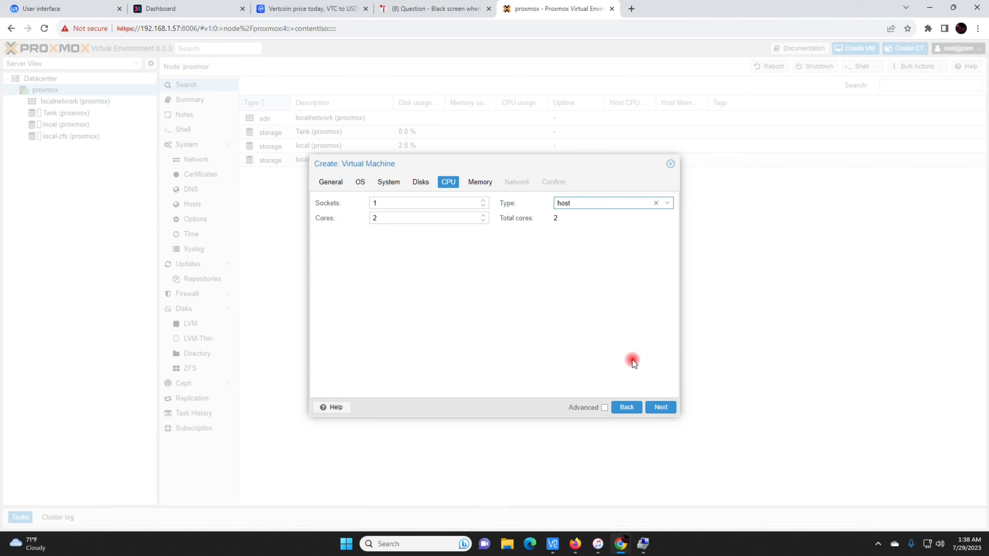
pyautogui.click(666, 408)
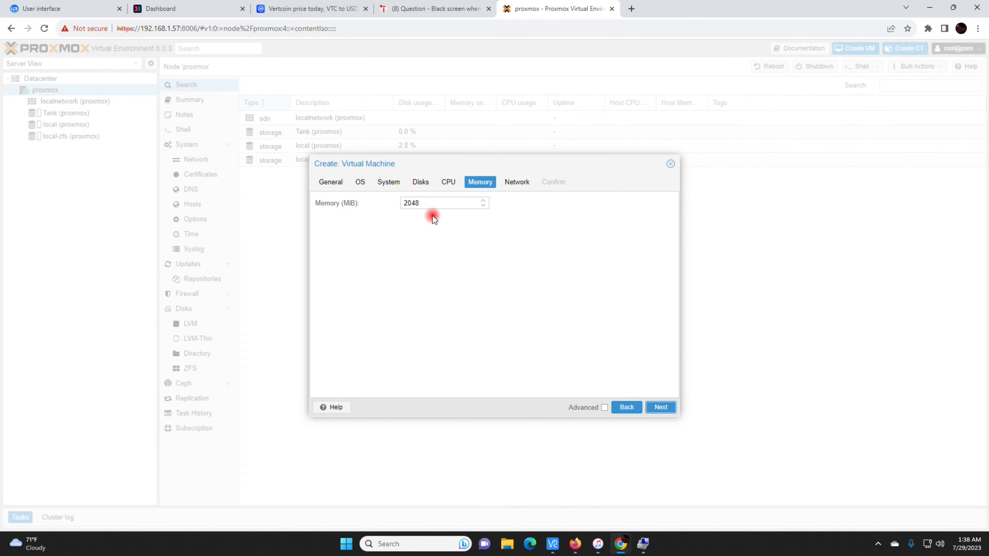
# Step: Set the virtual machine's memory to 4096 MiB and continue to the network settings
pyautogui.moveTo(432, 203); pyautogui.dragTo(350, 208)
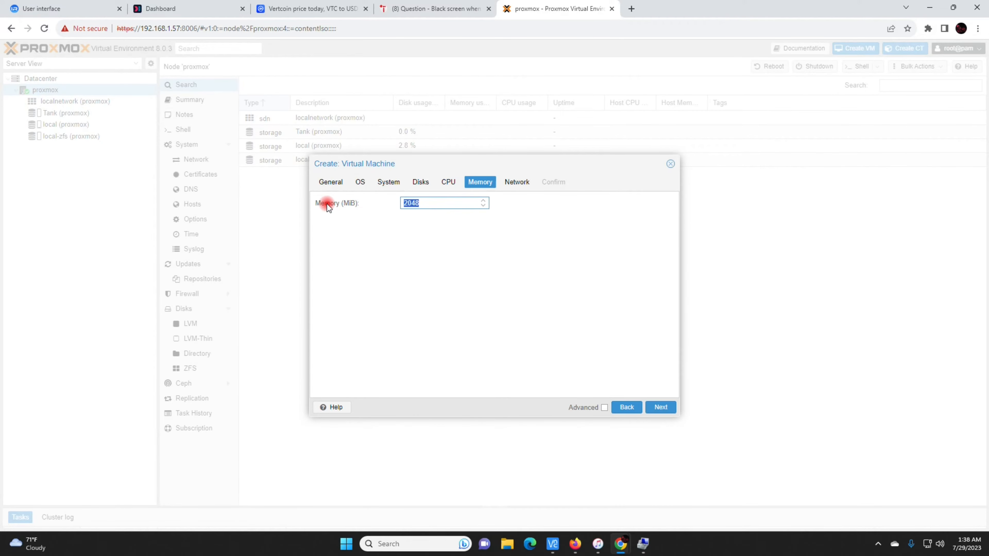
pyautogui.write('4096')
pyautogui.click(669, 409)
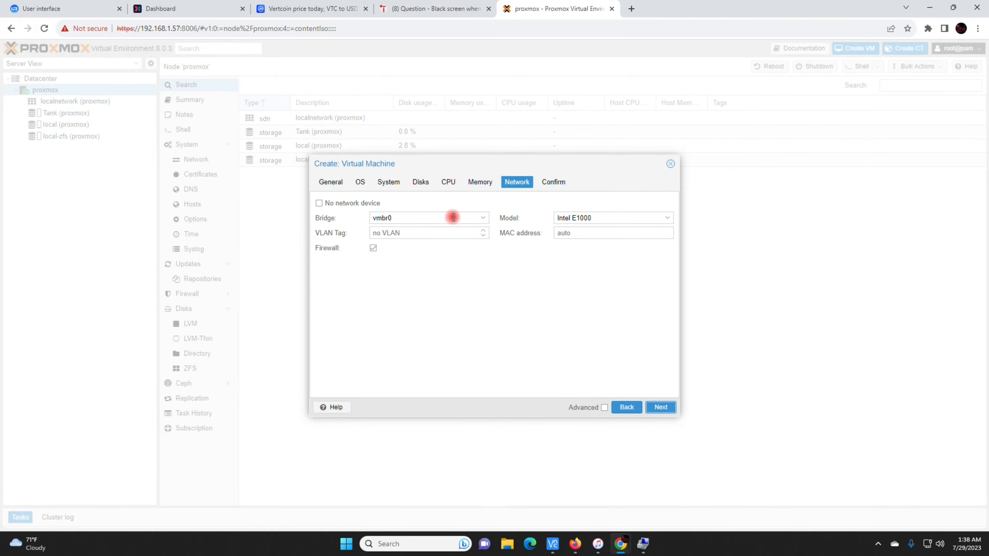
# Step: Set the network model to VirtIO (paravirtualized) and continue to the confirmation summary
pyautogui.click(620, 219)
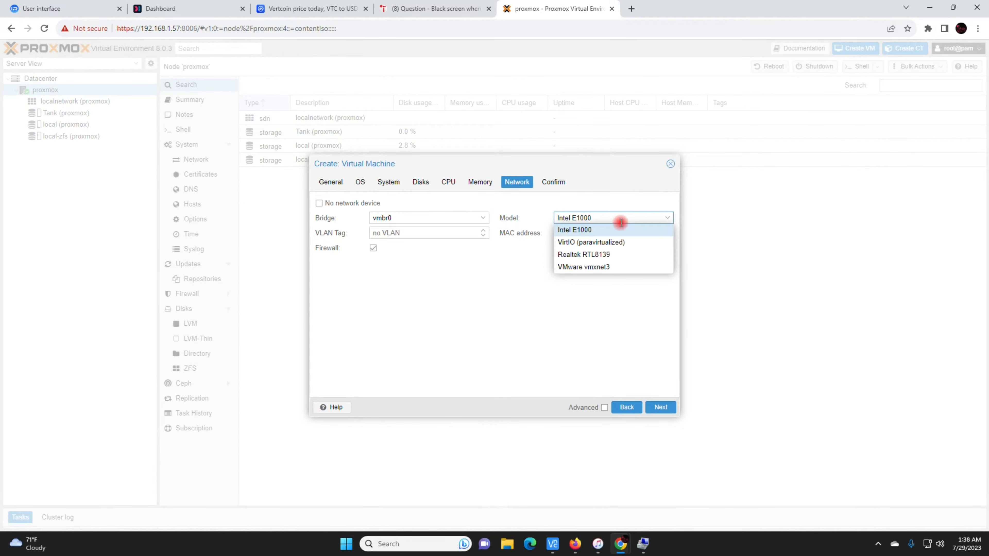
pyautogui.click(619, 244)
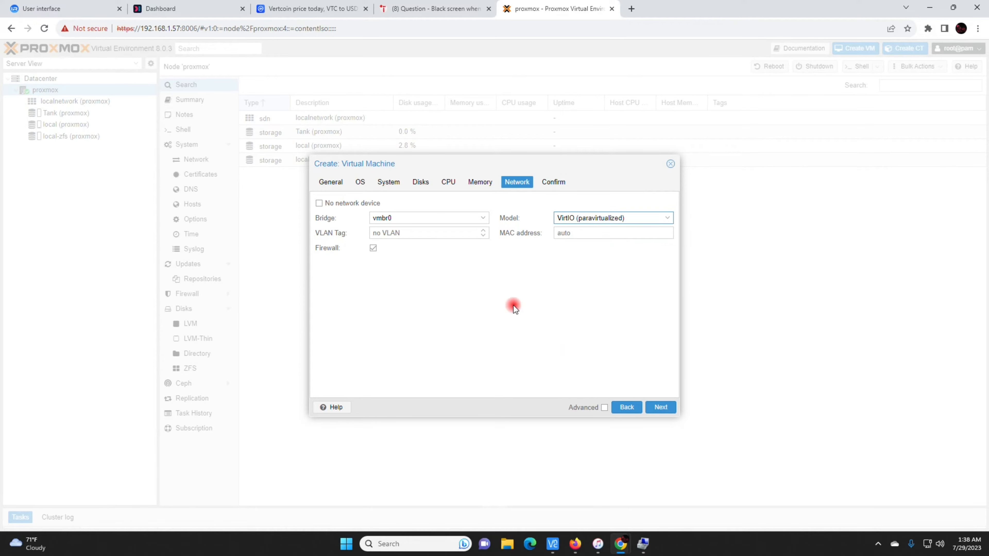
pyautogui.click(666, 413)
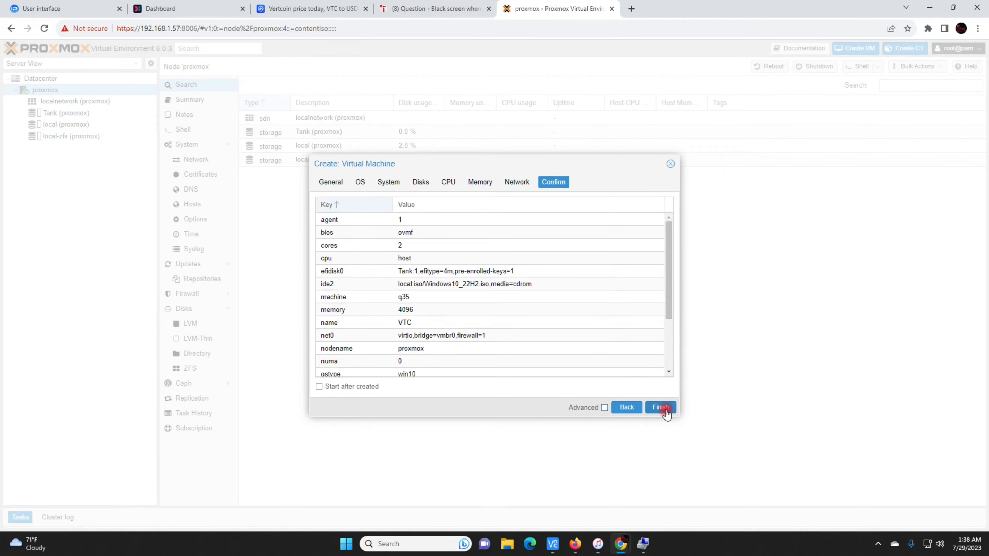
# Step: Review the configuration summary and finish creating the virtual machine
pyautogui.scroll(-3, 499, 257)
pyautogui.scroll(3, 499, 260)
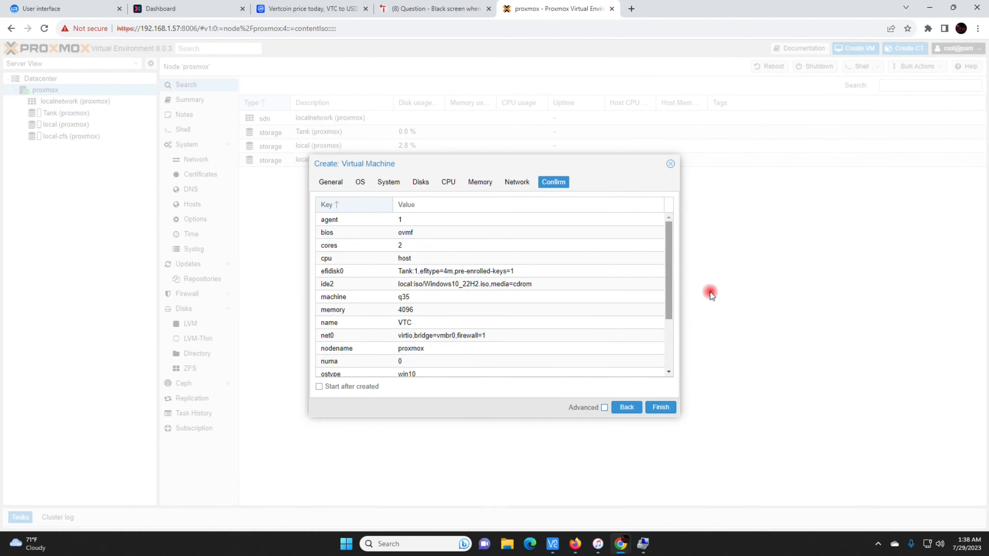
pyautogui.click(668, 410)
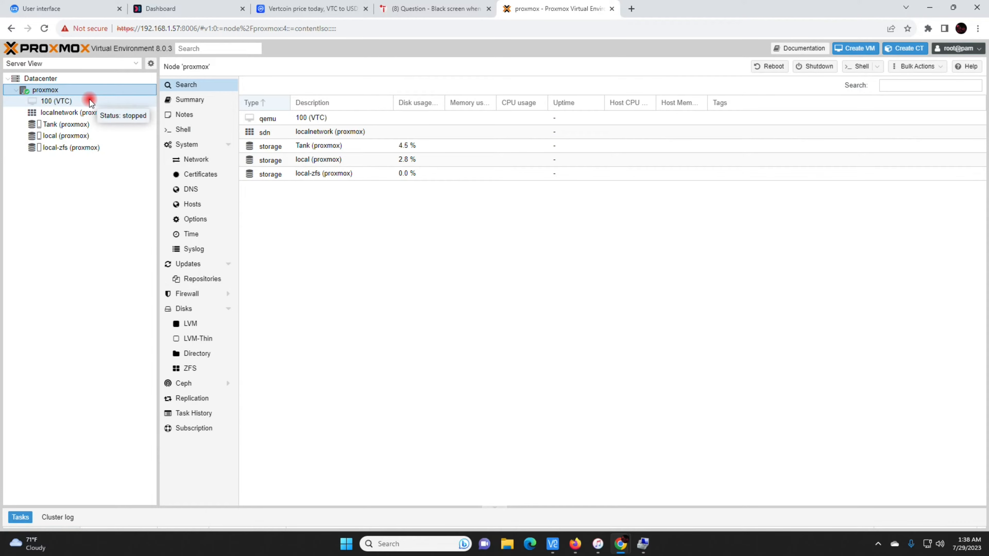
# Step: Start virtual machine 100 (VTC) from its console and boot it from the CD or DVD
pyautogui.click(86, 102)
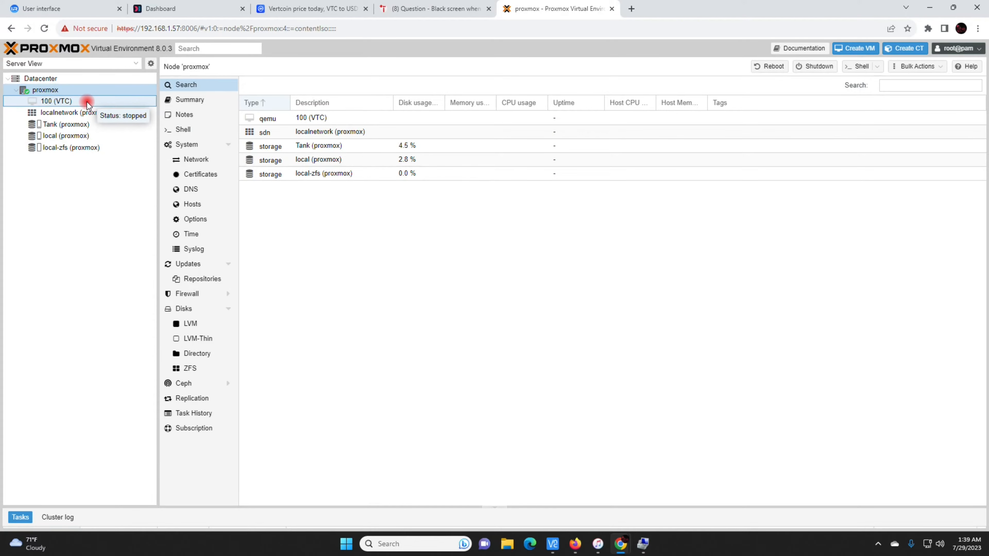
pyautogui.click(195, 99)
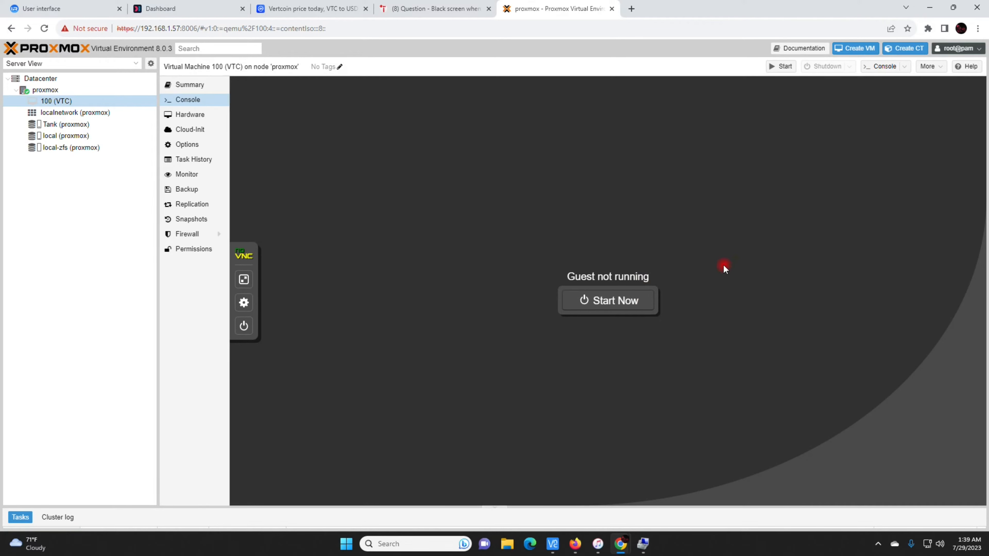
pyautogui.click(633, 306)
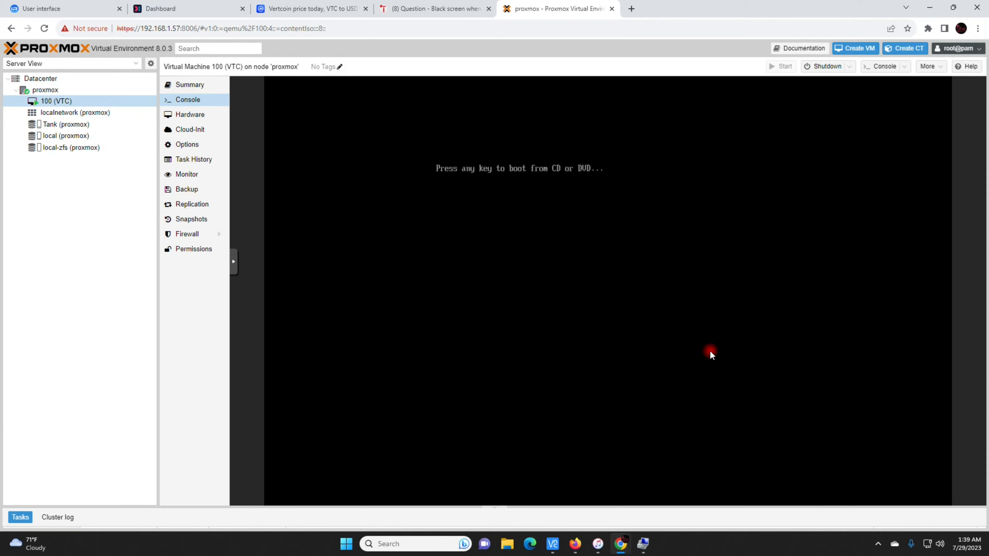
pyautogui.press('Return')
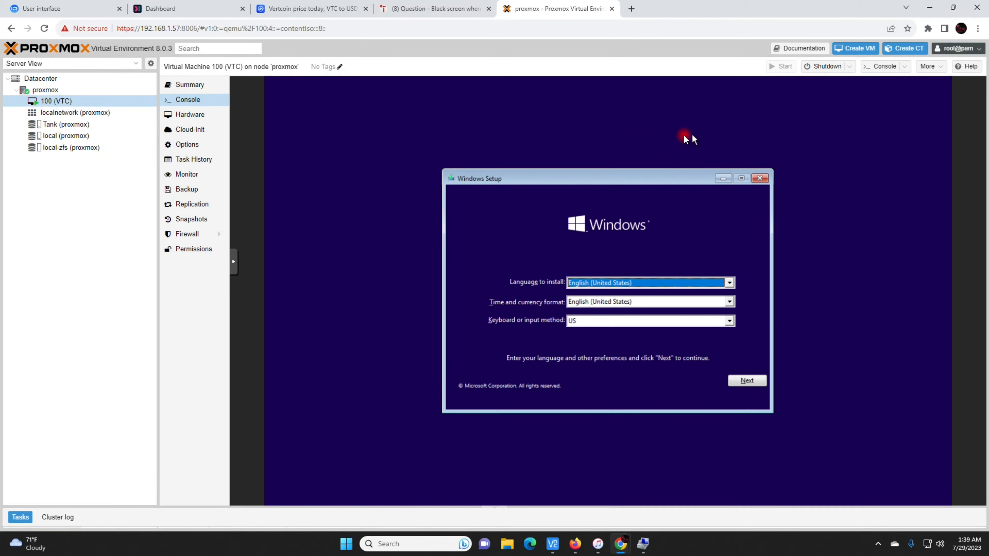
# Step: Inspect the KVM hardware virtualization option of the VTC virtual machine and close it without changes
pyautogui.click(182, 145)
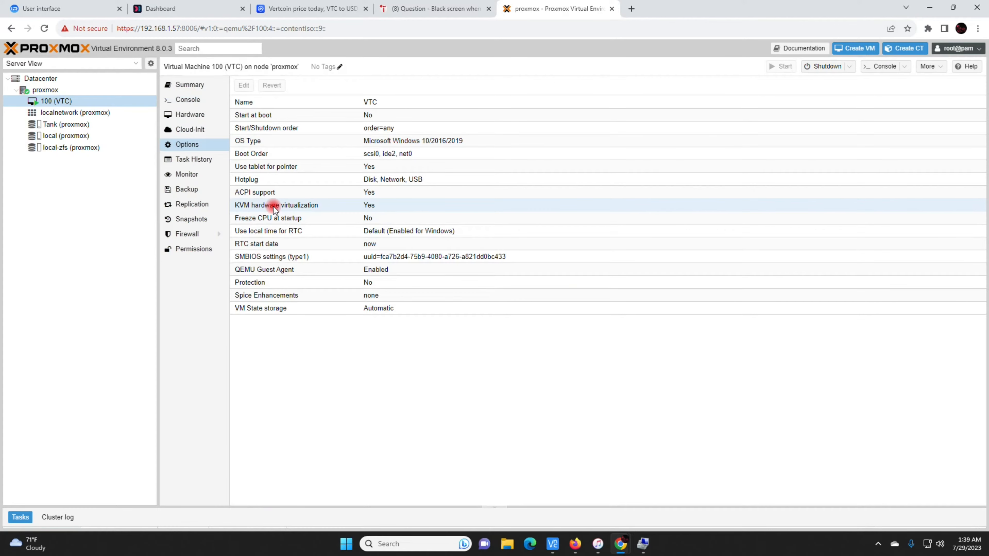
pyautogui.click(284, 210)
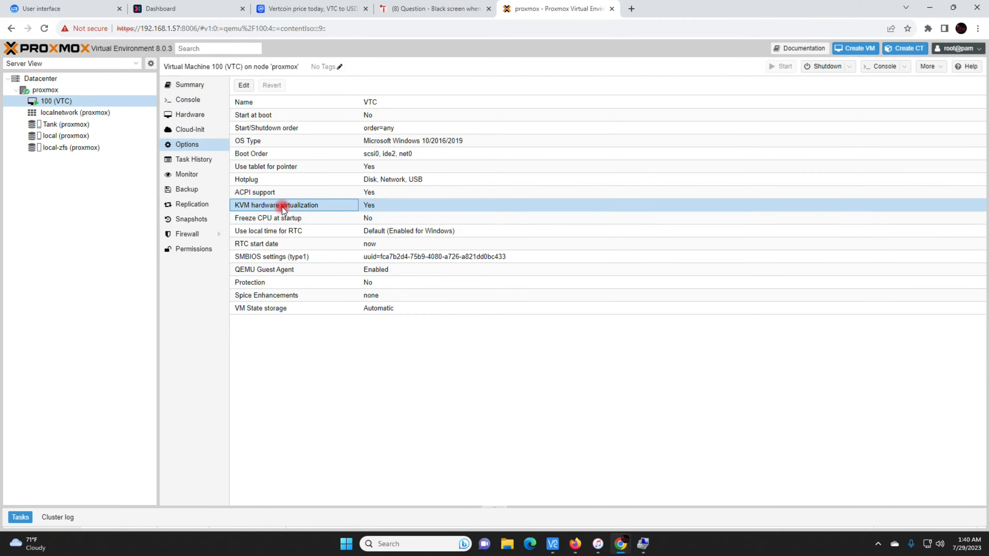
pyautogui.rightClick(335, 206)
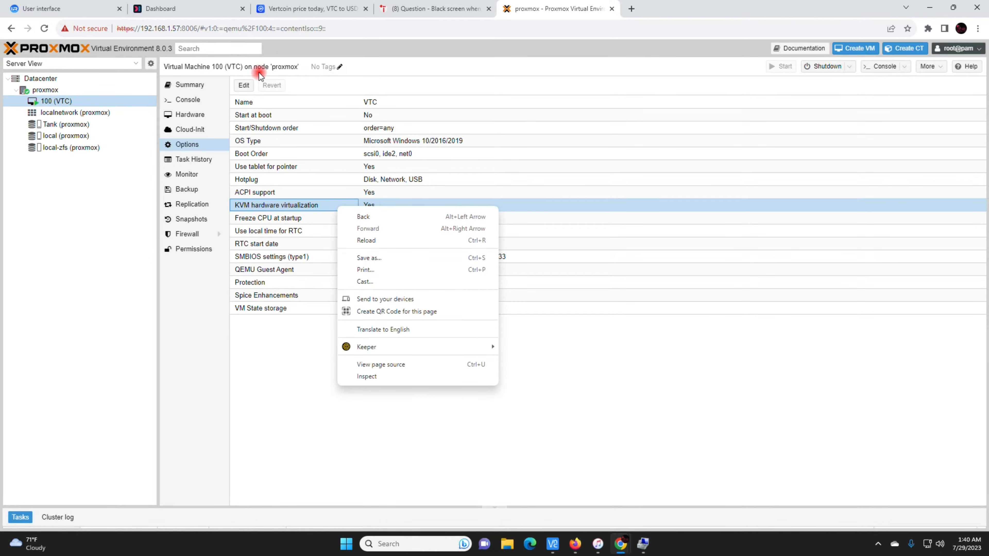
pyautogui.click(244, 85)
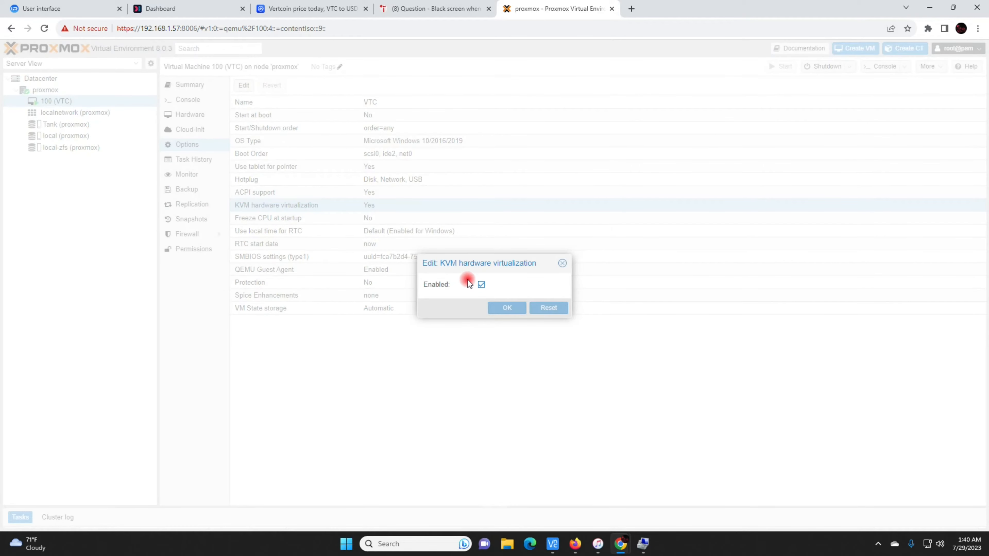
pyautogui.click(563, 263)
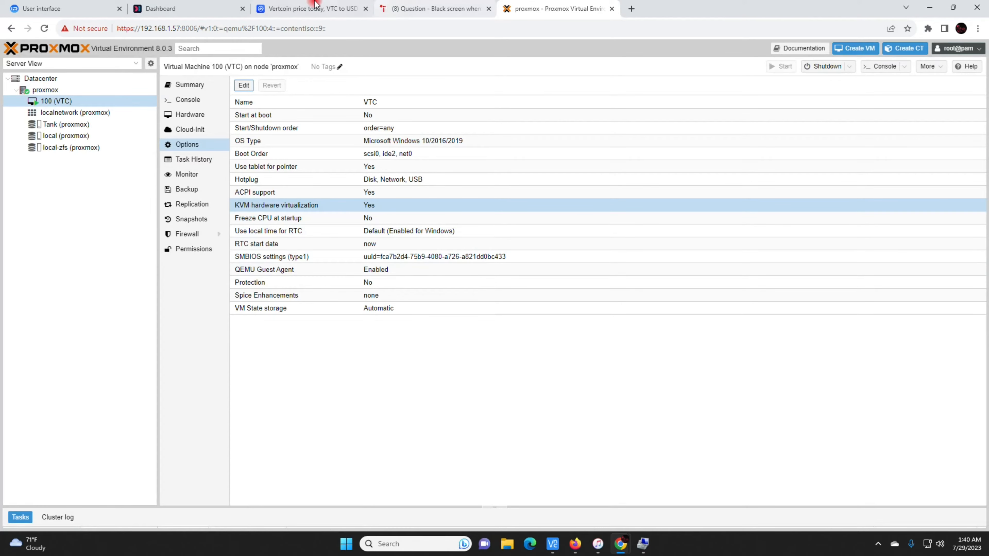
# Step: Return to the VTC console, accept the Windows Setup language and keyboard settings, and start the installation
pyautogui.click(185, 102)
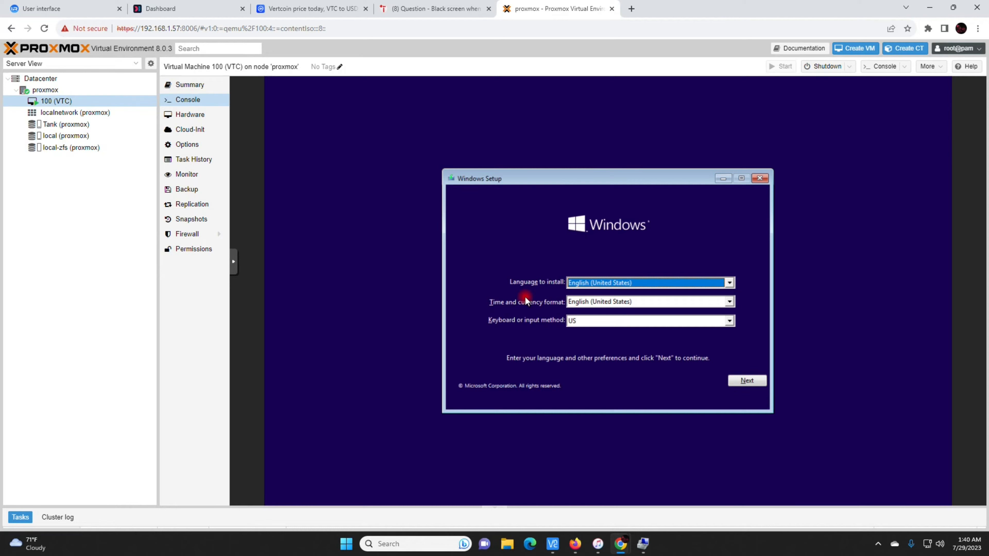
pyautogui.click(748, 381)
pyautogui.click(751, 382)
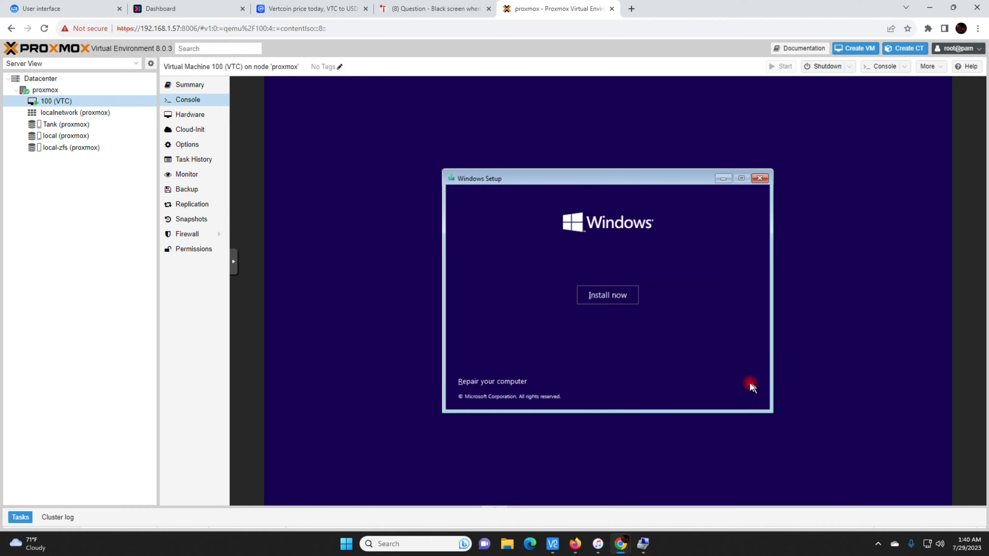
pyautogui.click(600, 287)
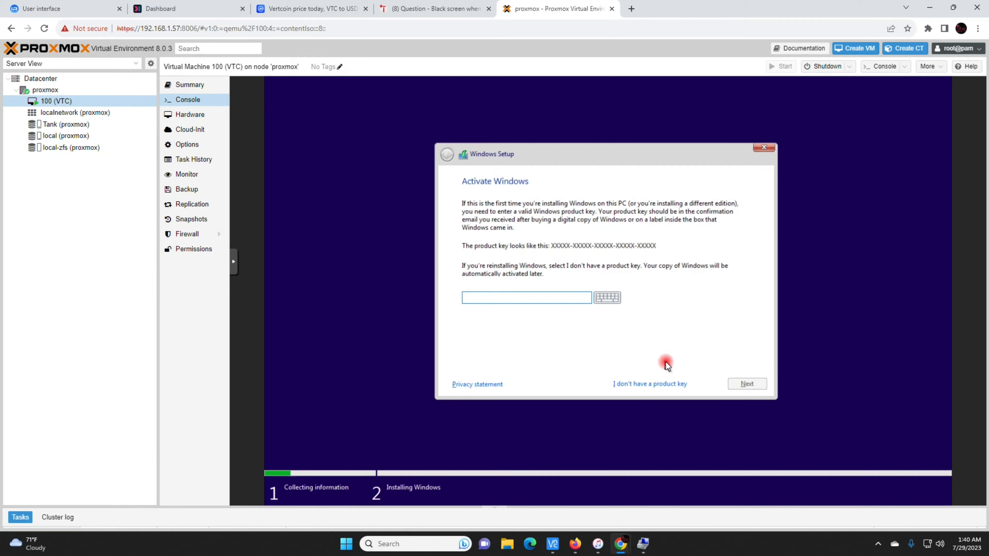
# Step: Skip the product key entry and select Windows 10 Pro as the operating system to install
pyautogui.click(655, 384)
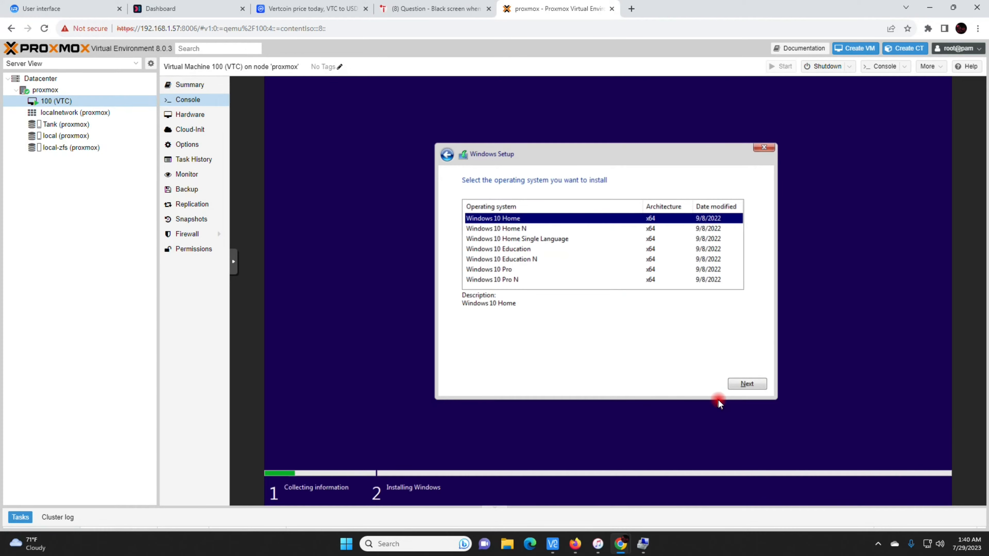
pyautogui.click(503, 273)
pyautogui.click(747, 384)
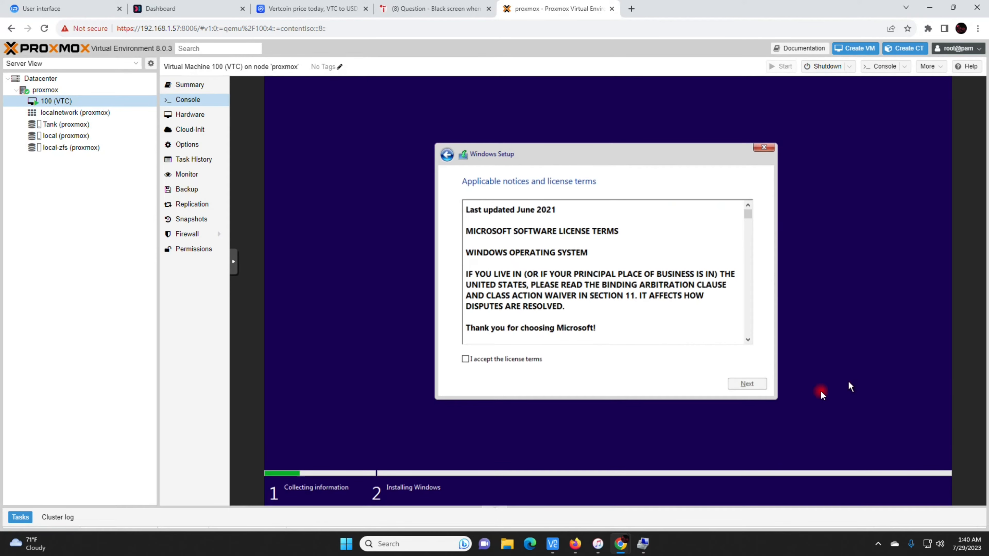
# Step: Accept the license terms and choose the Custom: Install Windows only (advanced) installation type
pyautogui.click(535, 358)
pyautogui.click(748, 382)
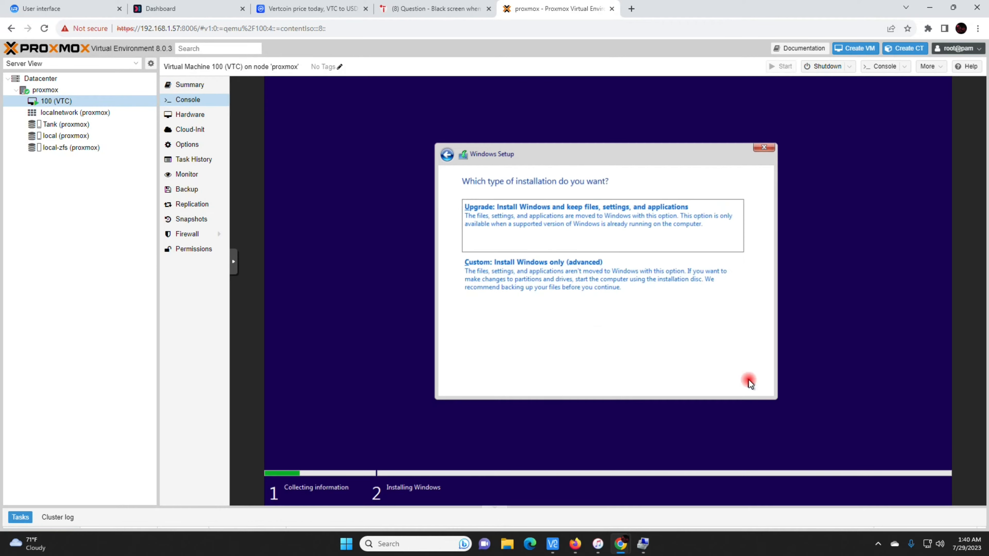
pyautogui.click(590, 283)
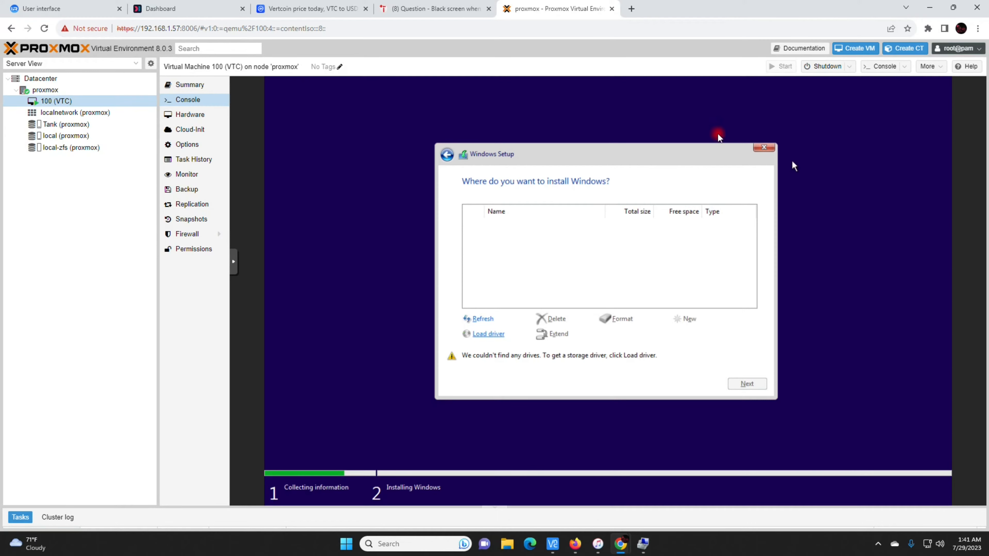
# Step: Quit Windows Setup in the console and stop virtual machine 100 (VTC) immediately
pyautogui.click(764, 148)
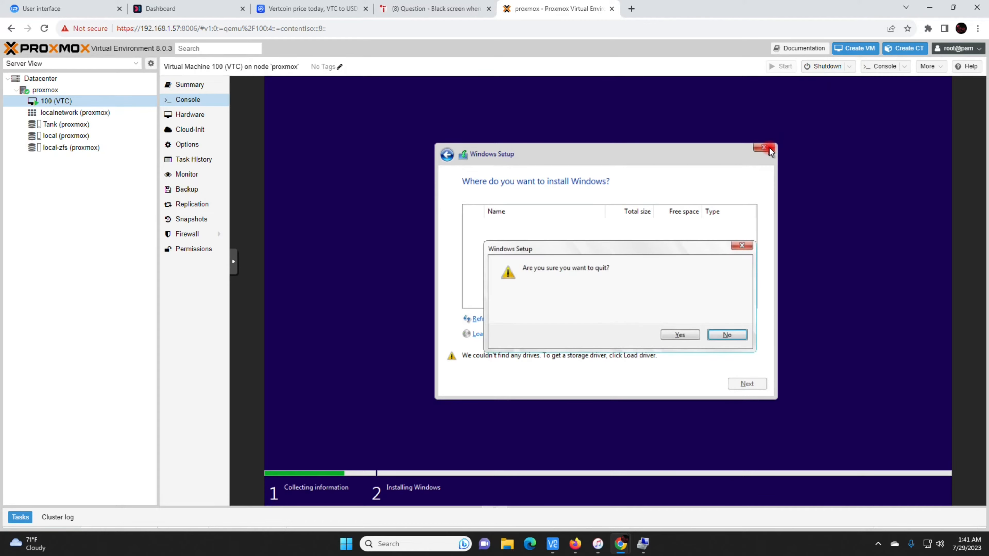
pyautogui.click(677, 335)
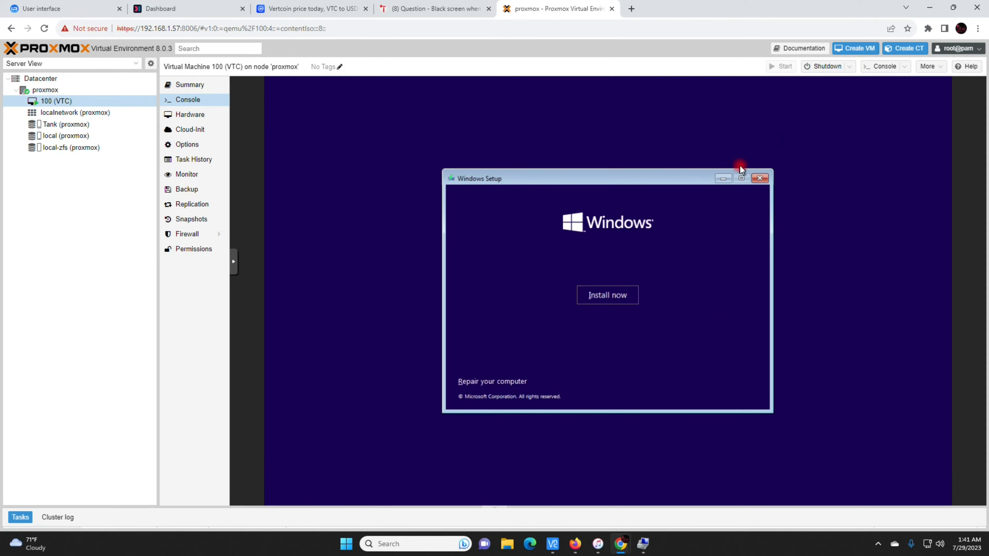
pyautogui.click(848, 67)
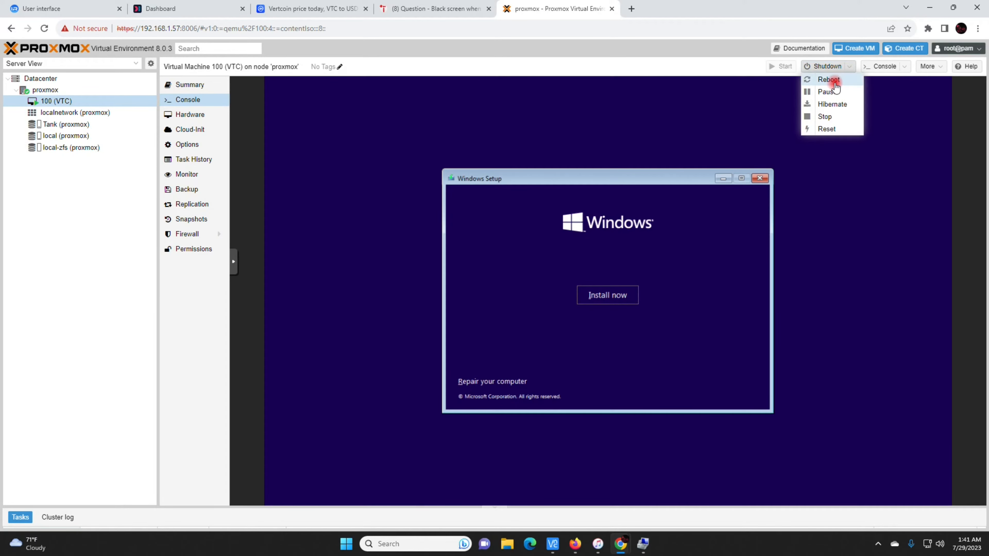
pyautogui.click(838, 117)
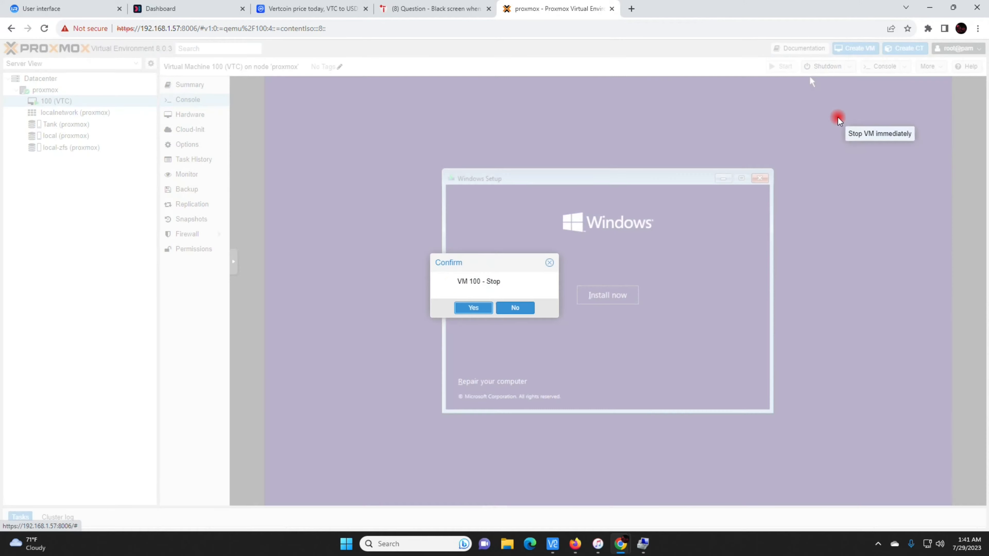
pyautogui.click(474, 308)
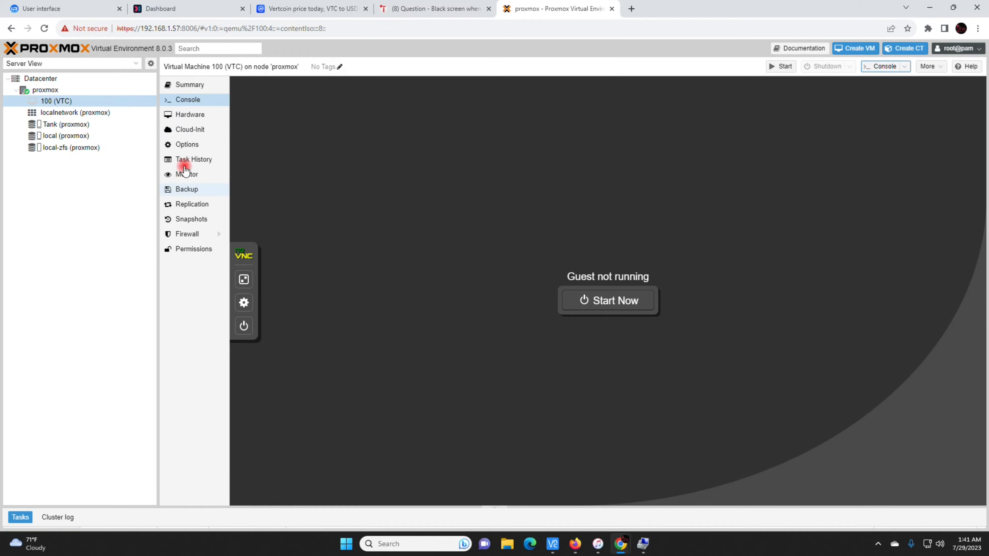
# Step: Add an IDE 0 CD/DVD drive to the VTC hardware using virtio-win-0.1.229.iso from the local storage
pyautogui.click(196, 114)
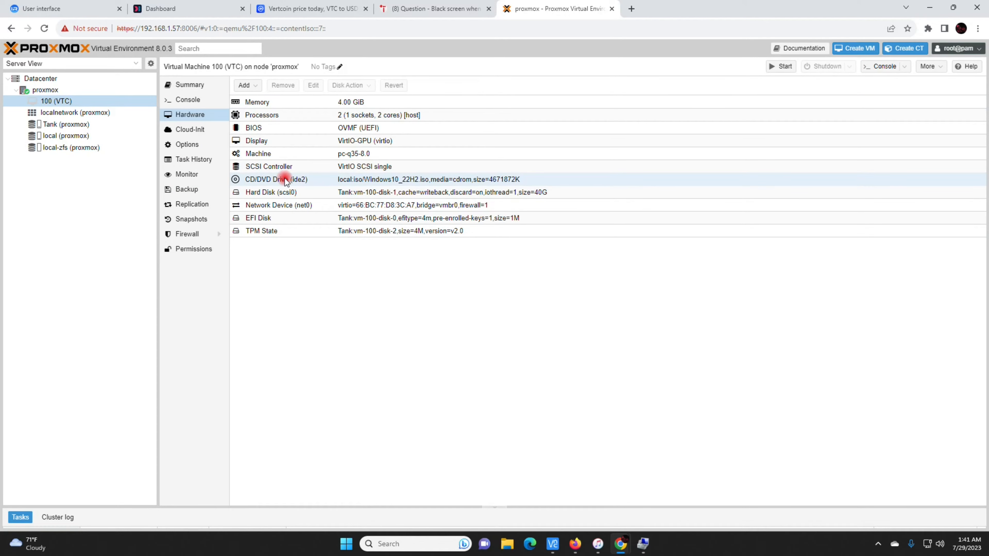
pyautogui.click(244, 85)
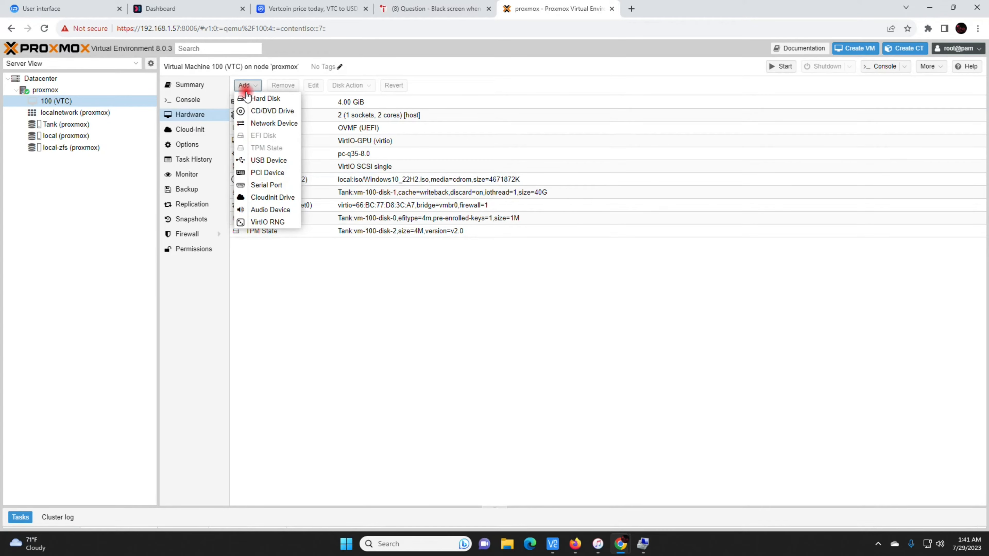
pyautogui.click(273, 112)
pyautogui.click(536, 247)
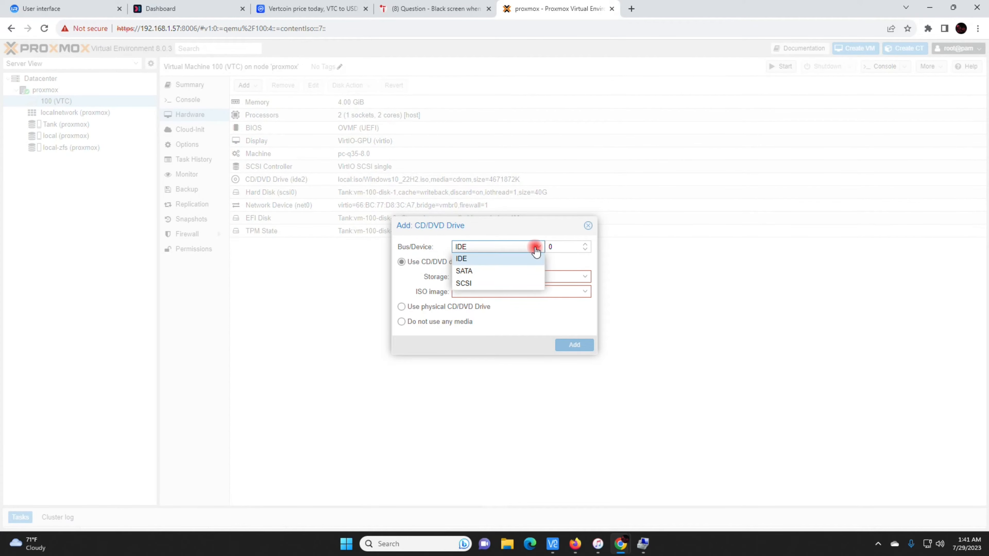
pyautogui.click(479, 258)
pyautogui.click(506, 280)
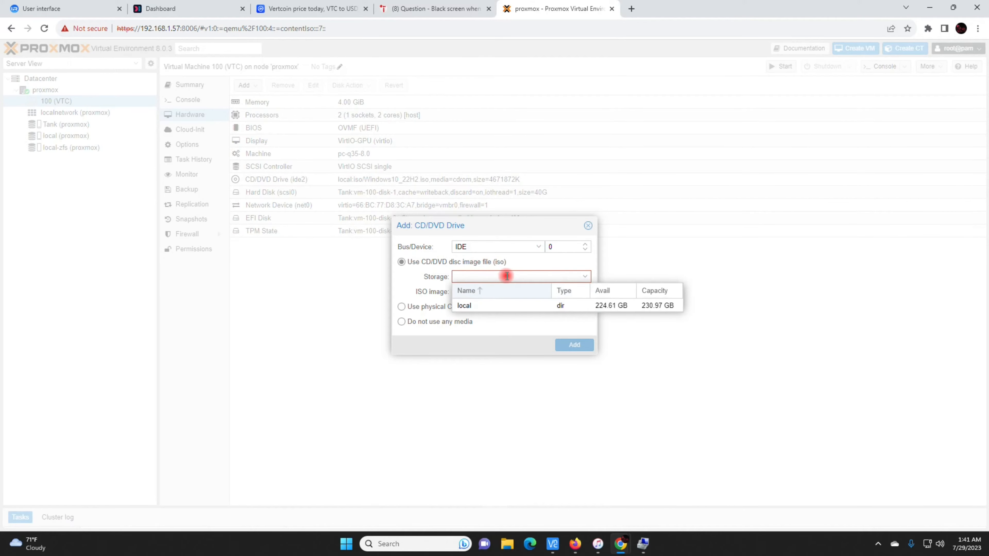
pyautogui.click(485, 303)
pyautogui.click(495, 292)
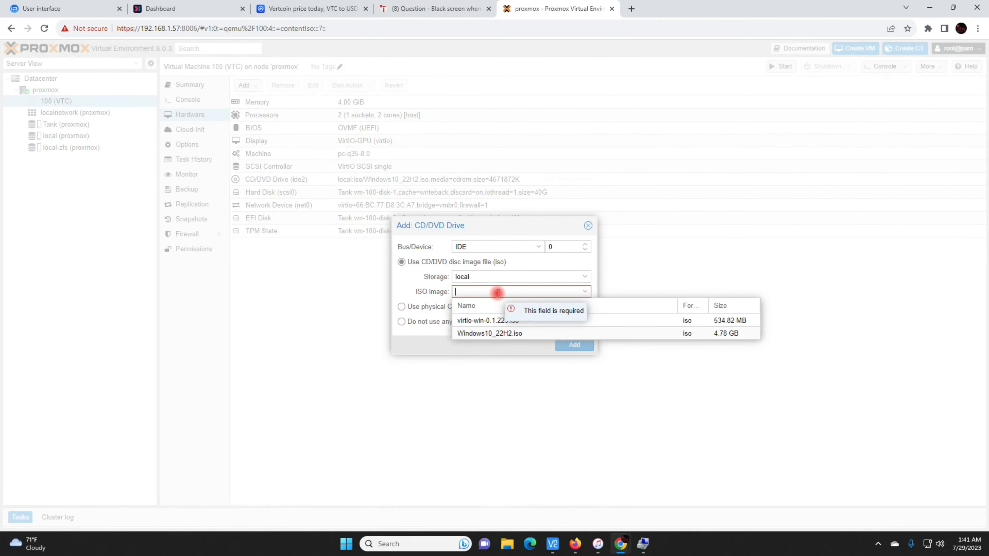
pyautogui.click(486, 321)
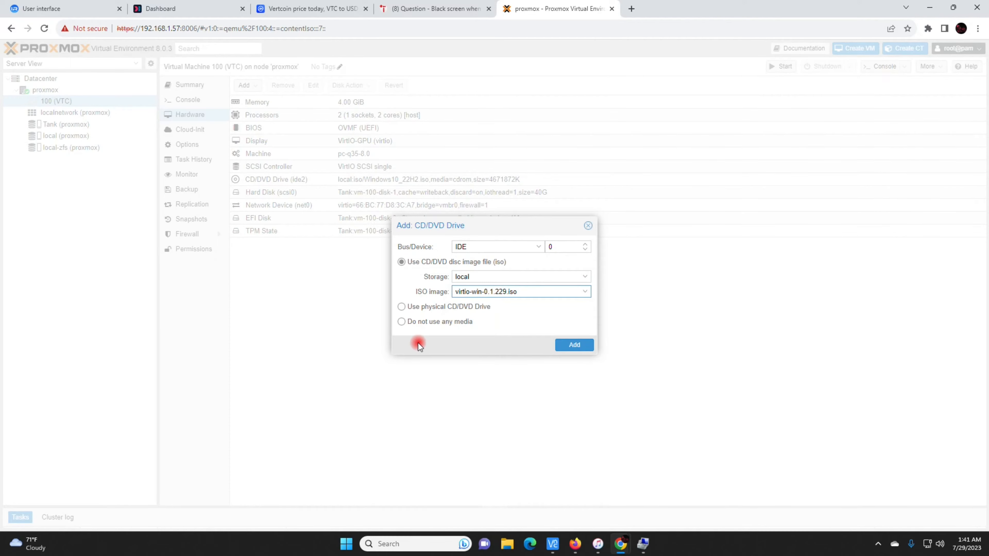
pyautogui.click(579, 345)
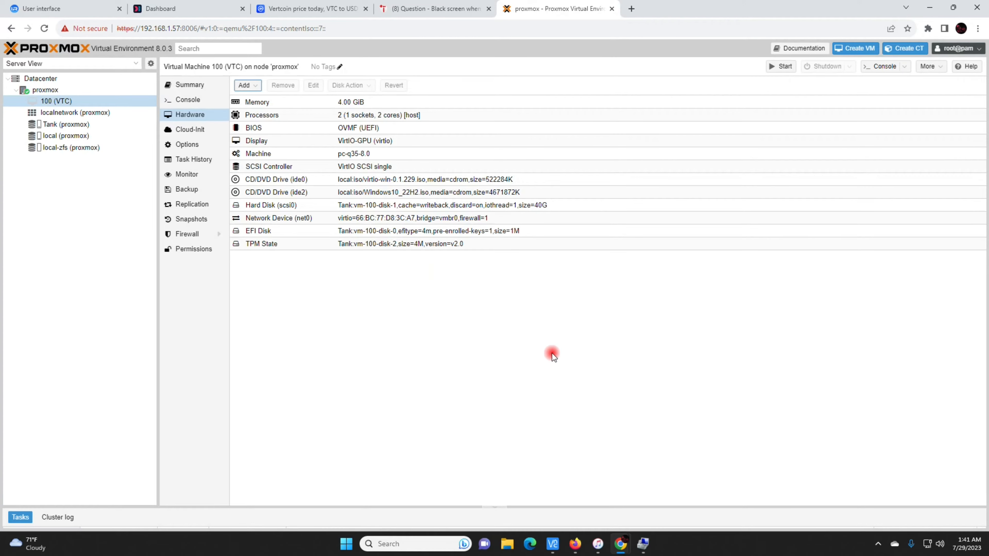
# Step: Start the VTC virtual machine from its console, accept the default language and keyboard settings, and begin the Windows installation
pyautogui.click(173, 99)
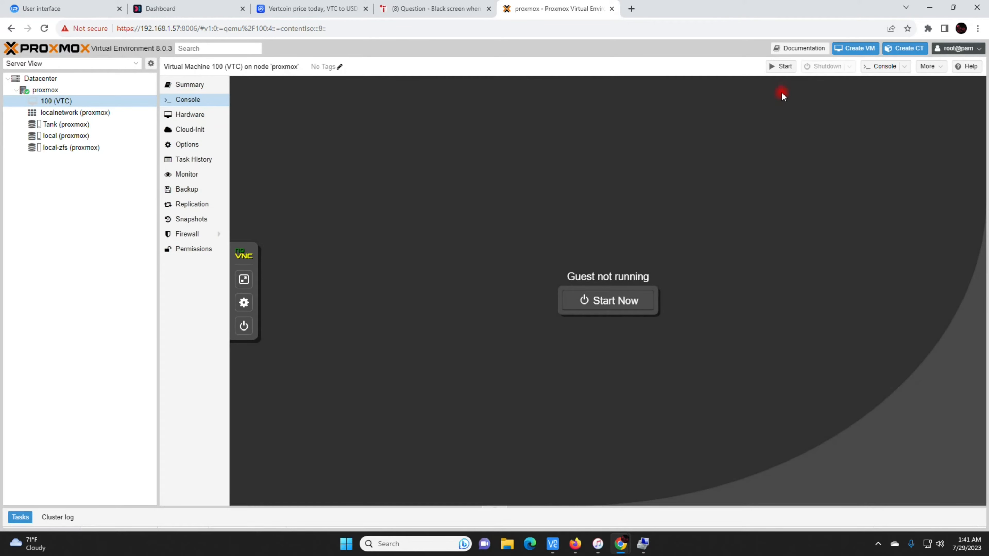
pyautogui.click(782, 66)
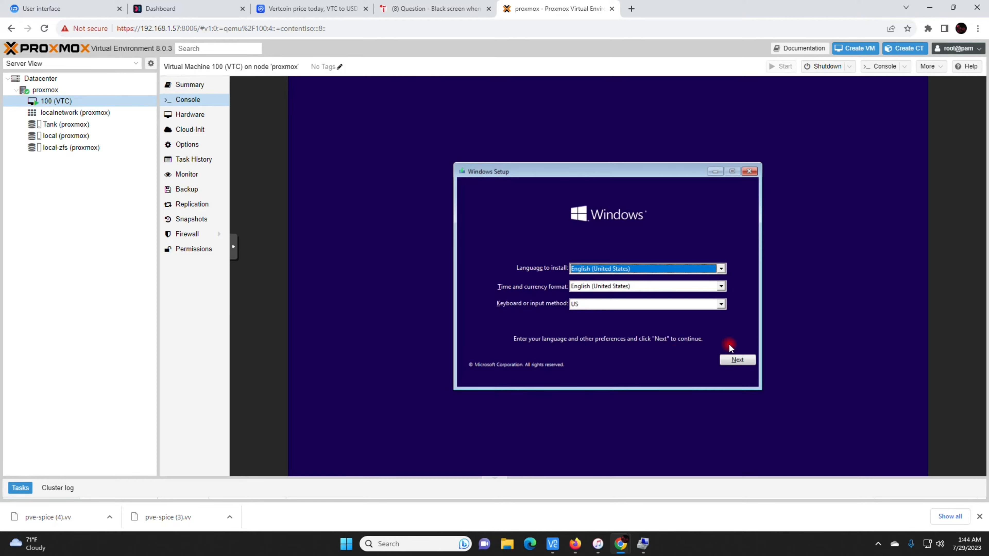
pyautogui.click(738, 360)
pyautogui.click(606, 278)
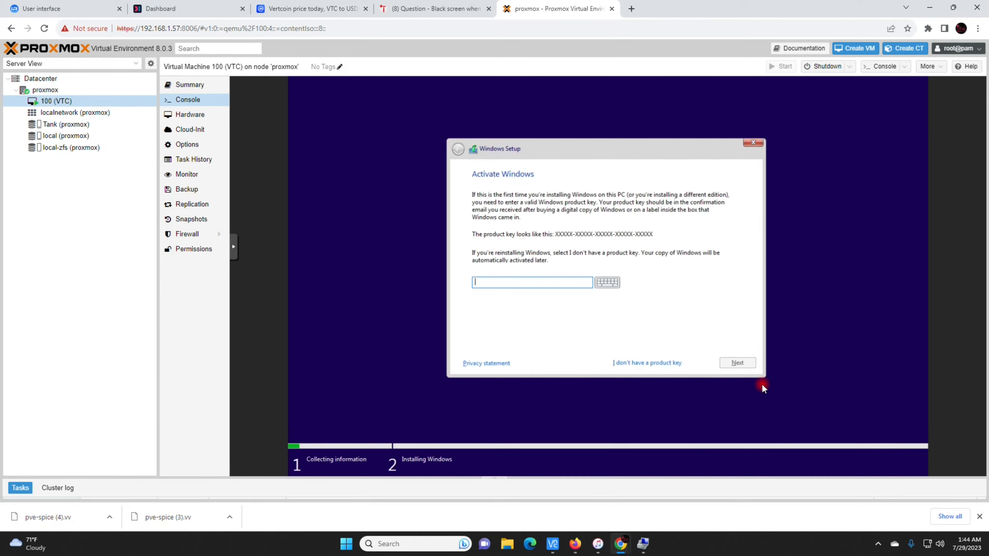
# Step: Skip the product key entry and choose Windows 10 Pro as the operating system to install
pyautogui.click(647, 365)
pyautogui.click(728, 361)
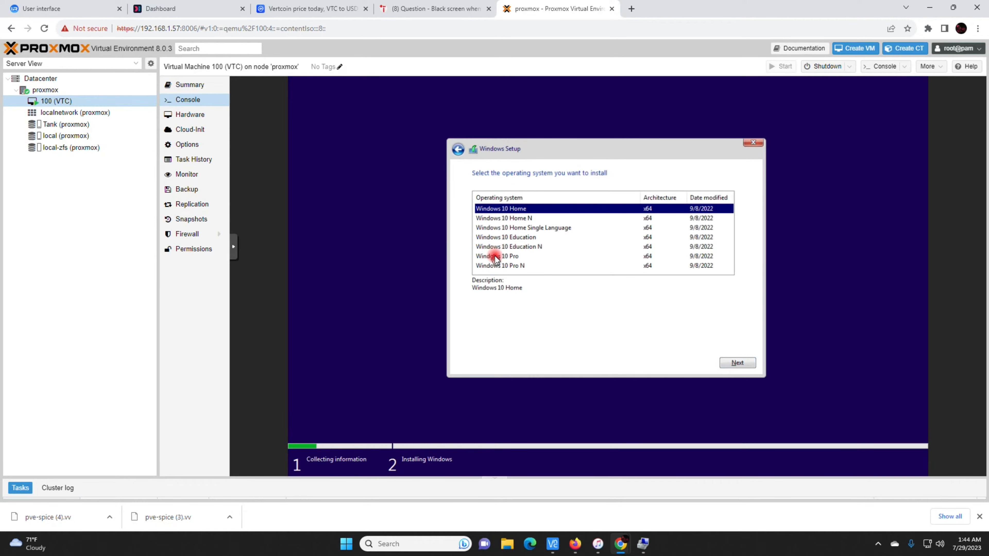
pyautogui.click(491, 256)
pyautogui.click(733, 360)
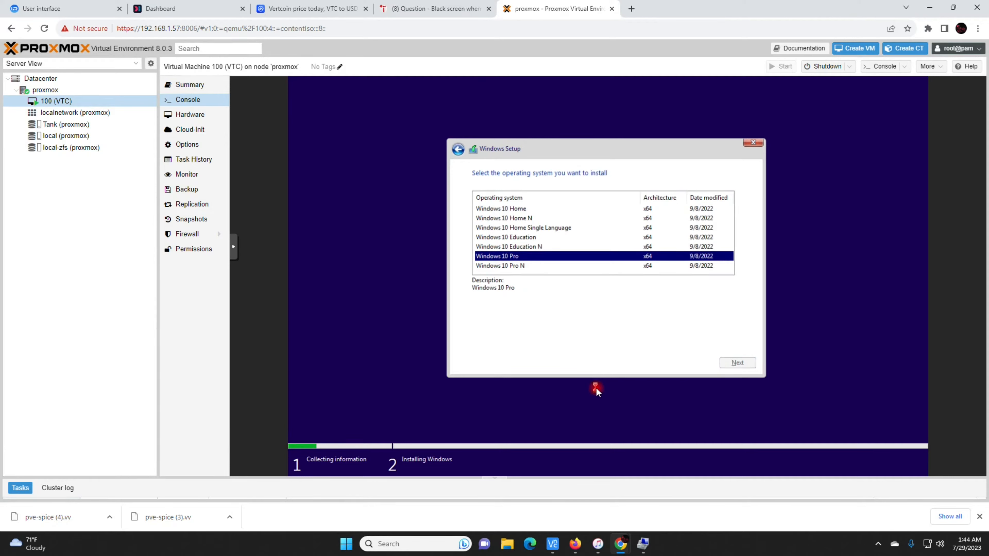
# Step: Accept the Windows license terms and choose the custom installation type
pyautogui.click(524, 339)
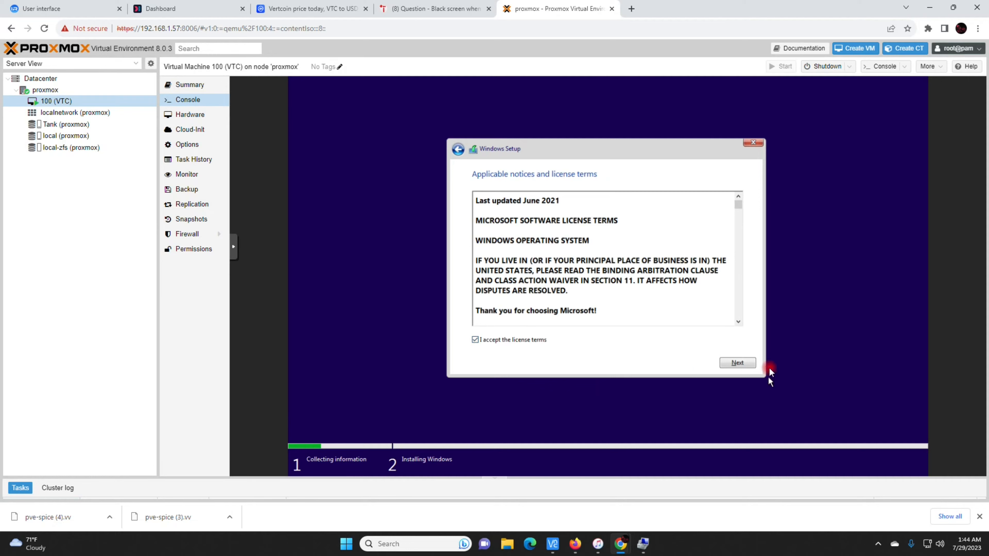
pyautogui.click(744, 364)
pyautogui.click(570, 271)
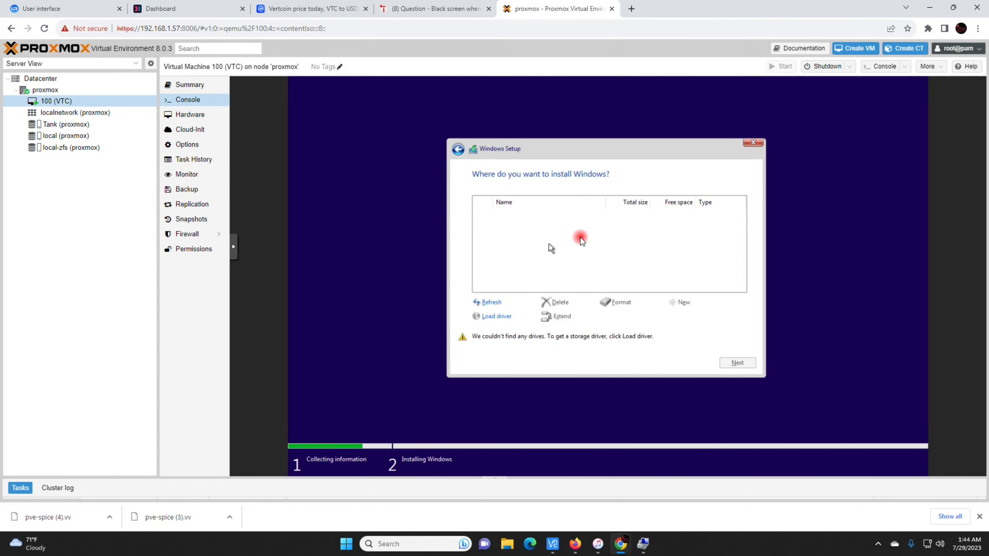
# Step: Load a storage driver from the vioscsi\w10\amd64 folder on the virtio-win-0.1.229 CD drive
pyautogui.click(487, 317)
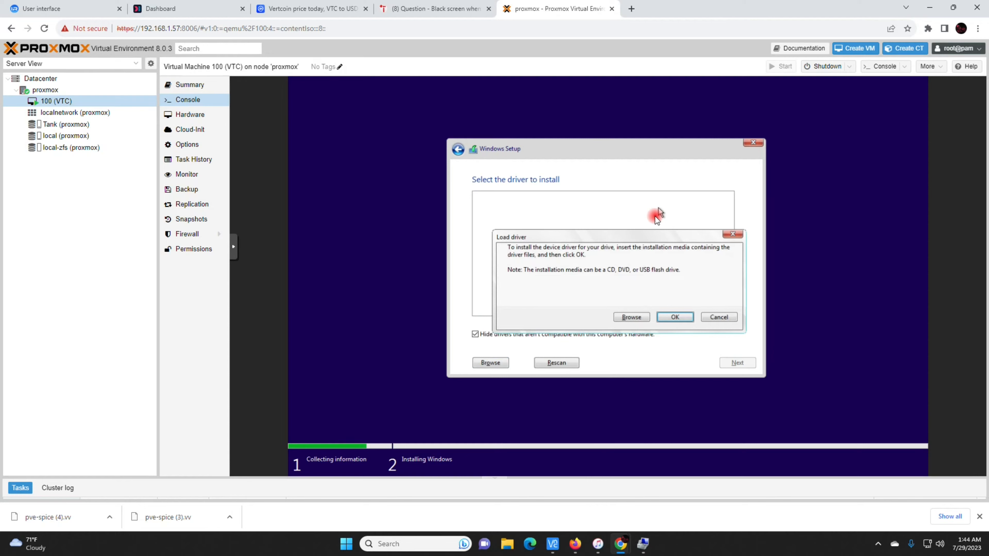
pyautogui.click(632, 318)
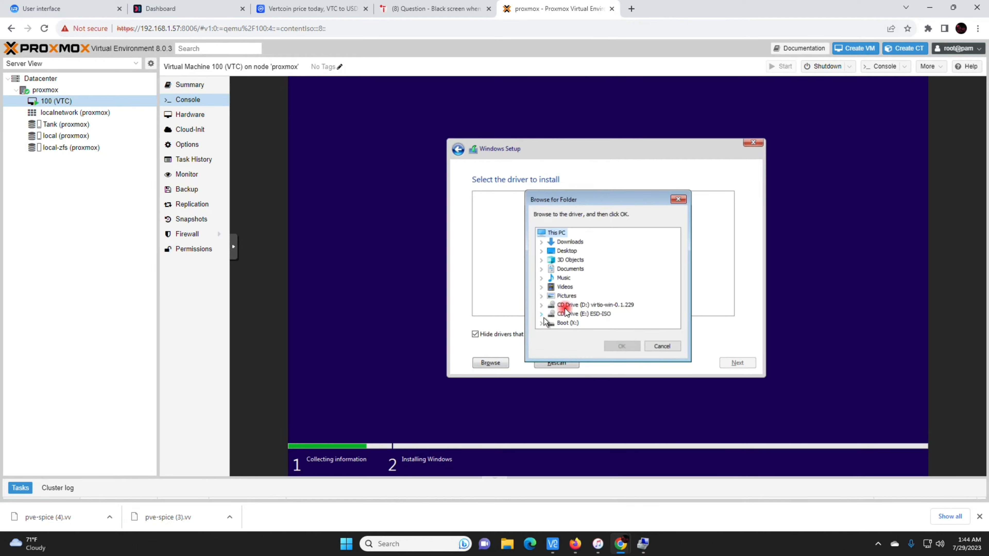
pyautogui.click(542, 305)
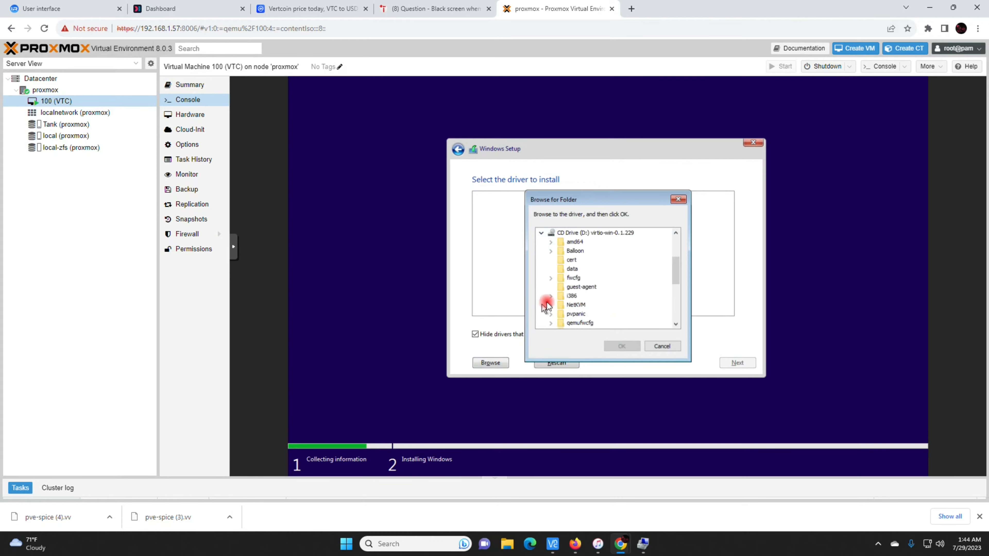
pyautogui.scroll(-3, 613, 280)
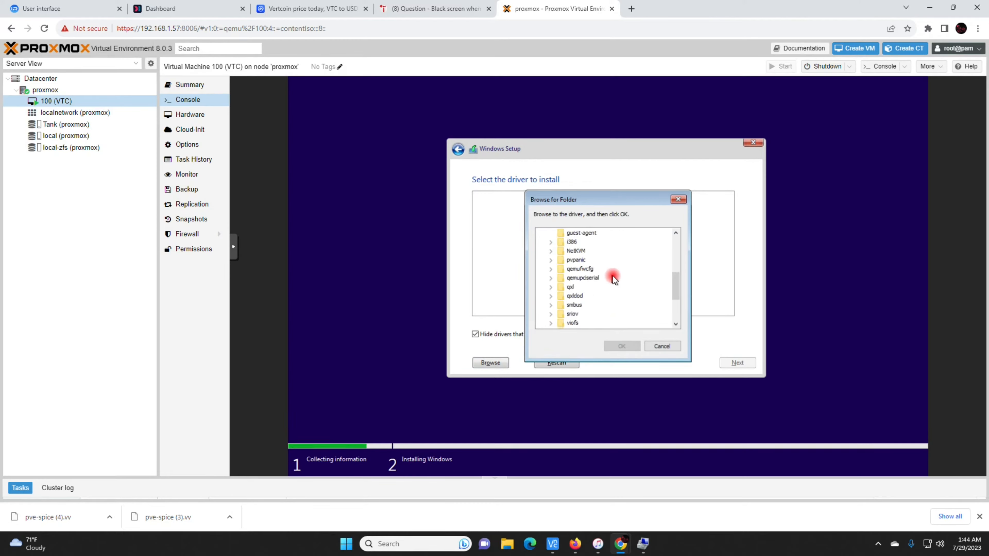
pyautogui.scroll(-2, 614, 280)
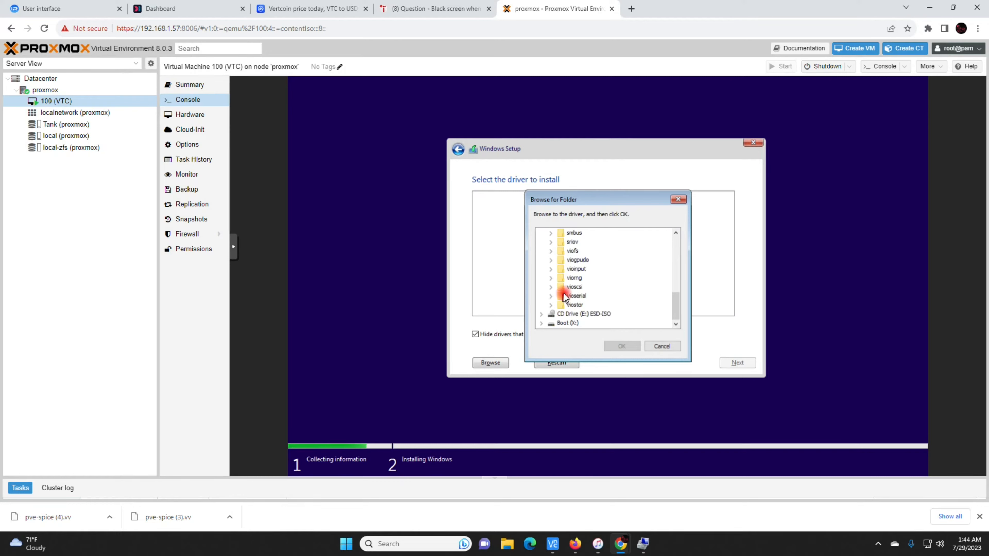
pyautogui.click(552, 286)
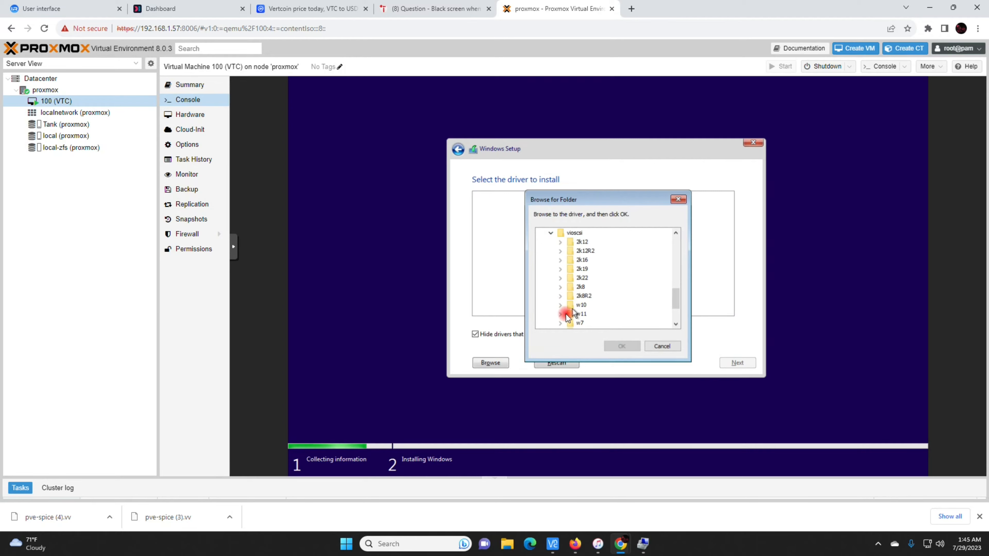
pyautogui.click(561, 305)
pyautogui.click(593, 305)
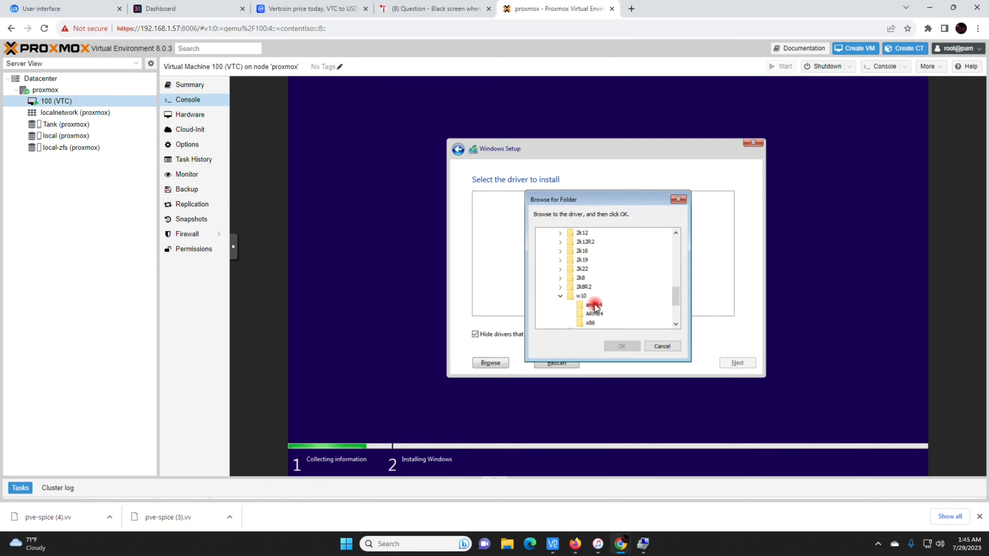
pyautogui.click(623, 346)
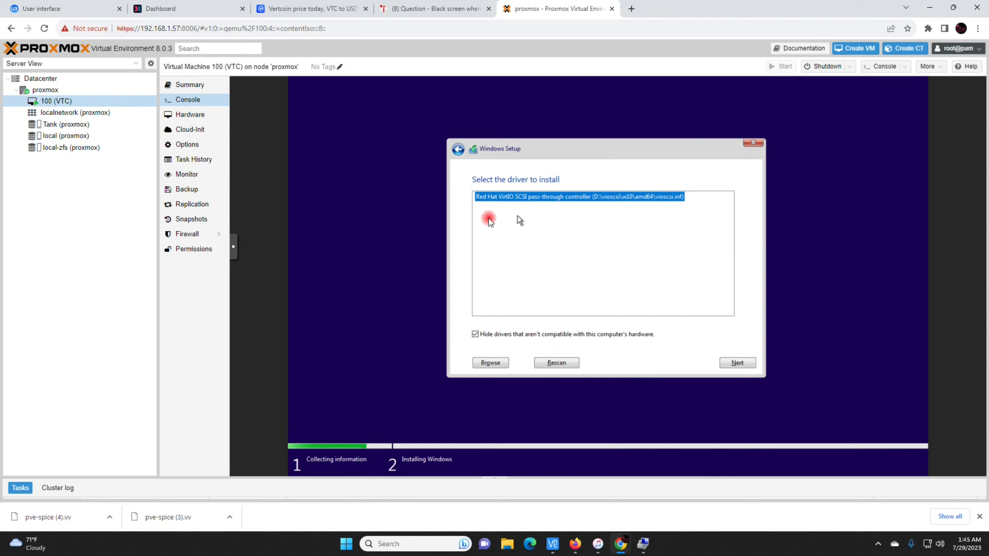
# Step: Install the Red Hat VirtIO SCSI pass-through controller driver and start installing Windows on Drive 0 Unallocated Space
pyautogui.click(738, 363)
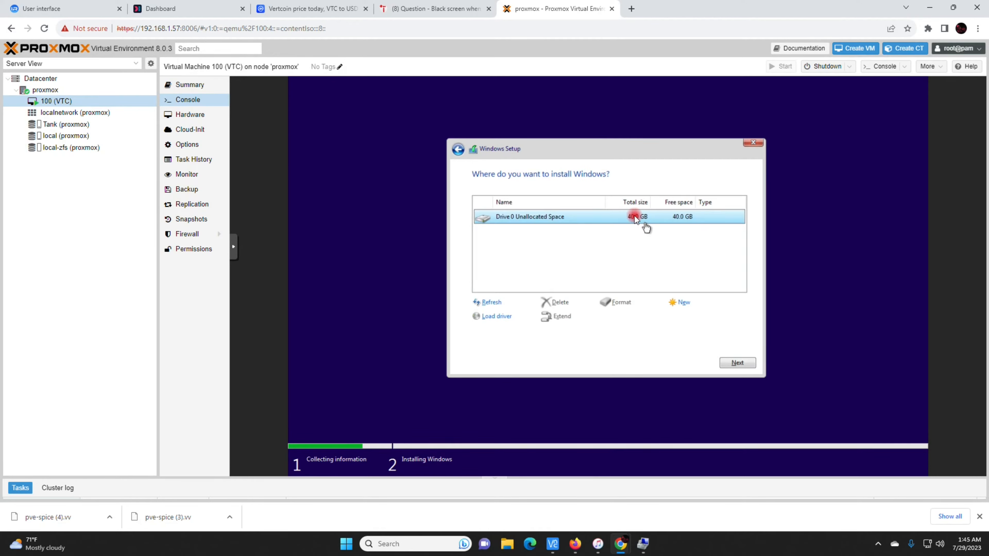
pyautogui.click(751, 364)
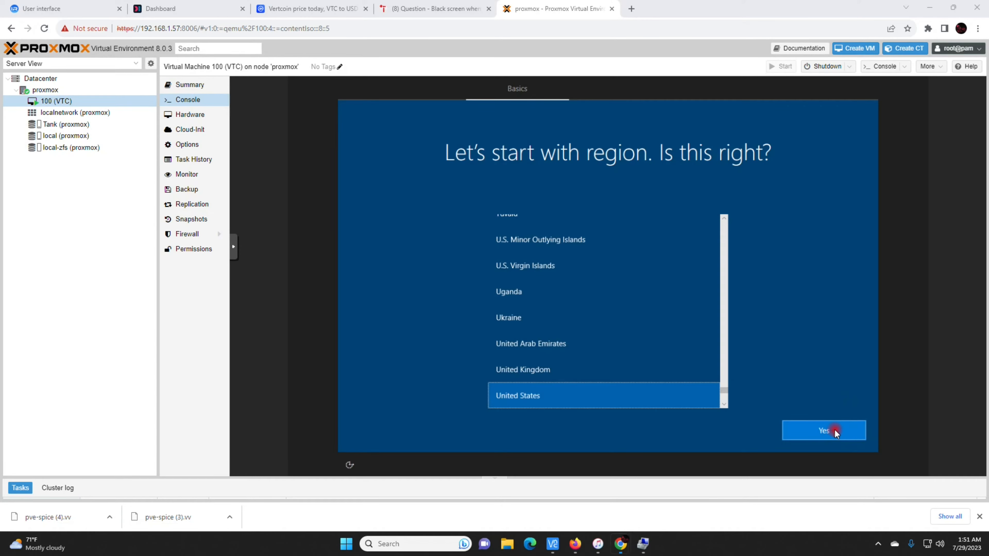
# Step: Confirm United States as the region and continue through the remaining Basics setup pages
pyautogui.click(835, 432)
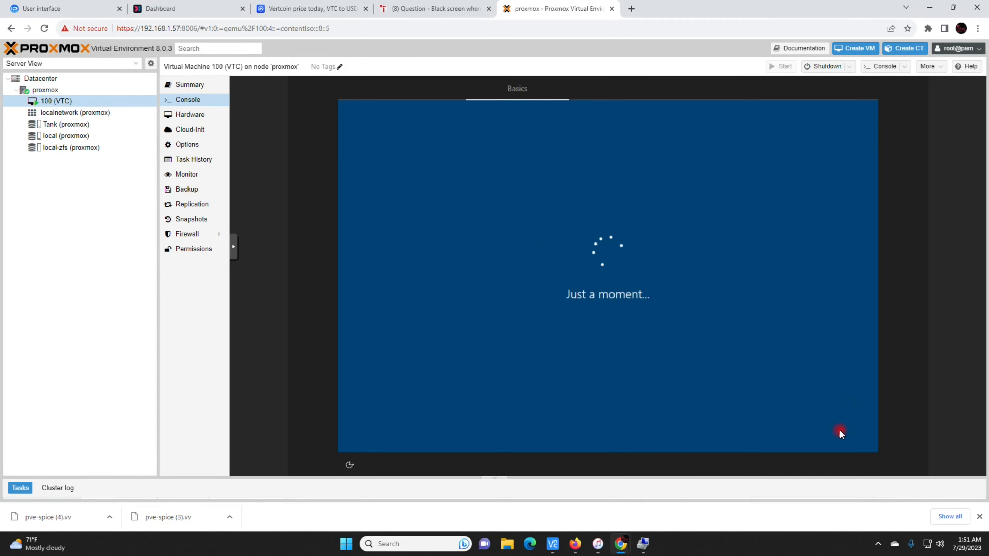
pyautogui.click(839, 431)
pyautogui.click(839, 431)
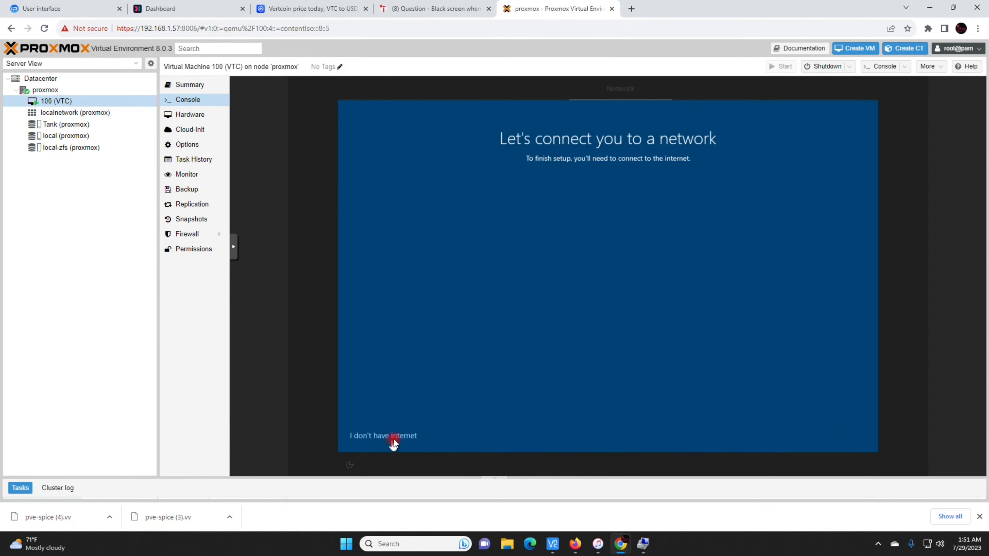
# Step: Continue with limited setup without internet and create the local PC account named Admin
pyautogui.click(394, 439)
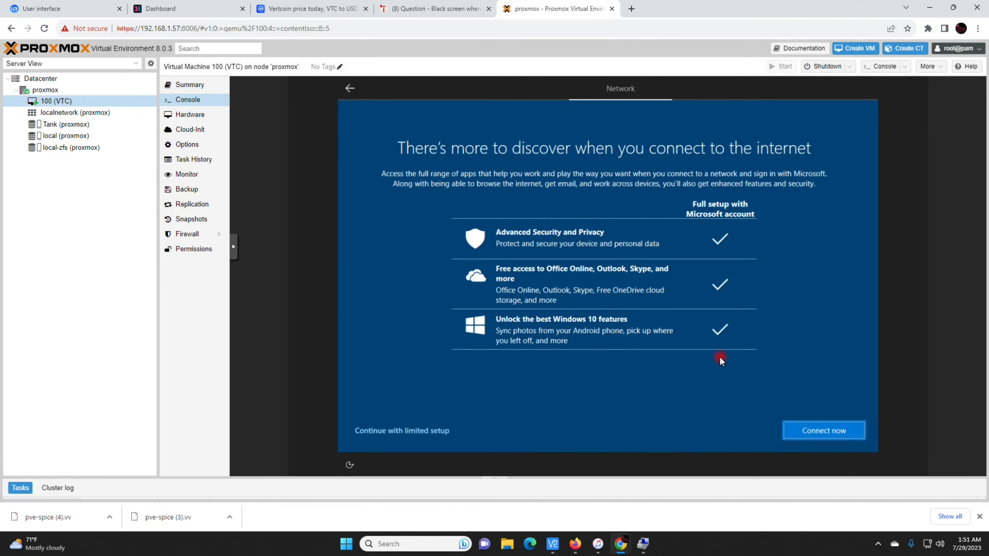
pyautogui.click(439, 431)
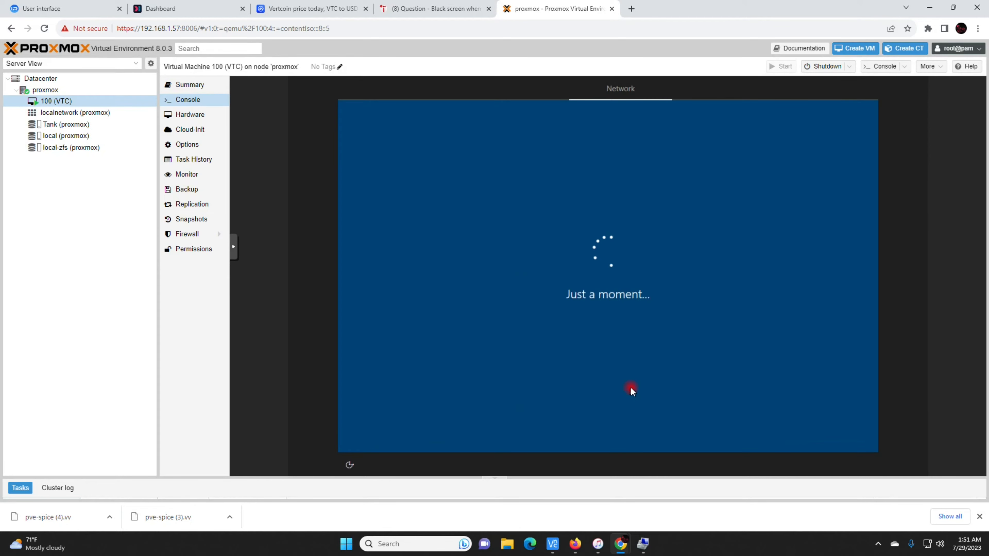
pyautogui.click(640, 327)
pyautogui.write('A')
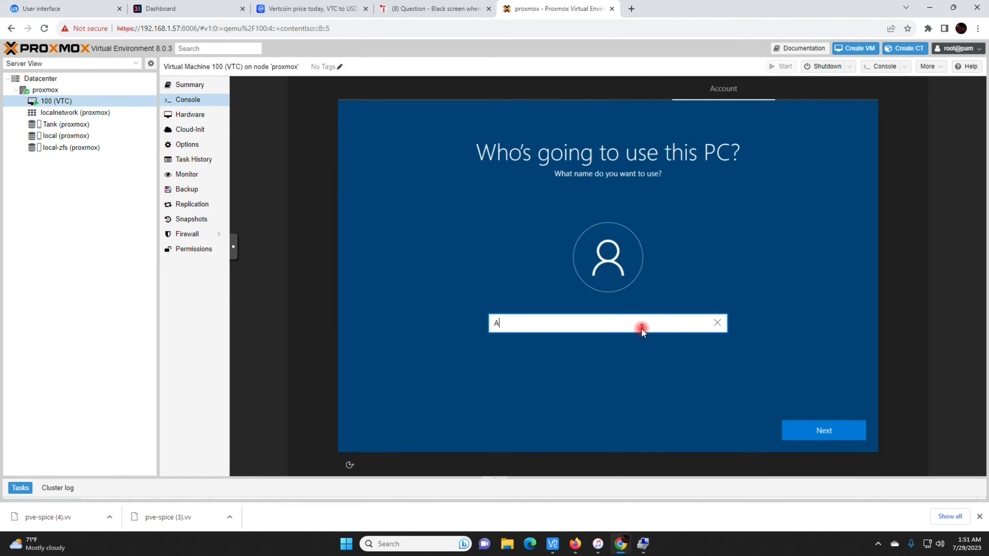
pyautogui.write('dmin')
pyautogui.click(810, 429)
# Step: Turn off all six privacy settings for the device, accept them, and decline Cortana
pyautogui.click(363, 254)
pyautogui.click(362, 334)
pyautogui.click(362, 393)
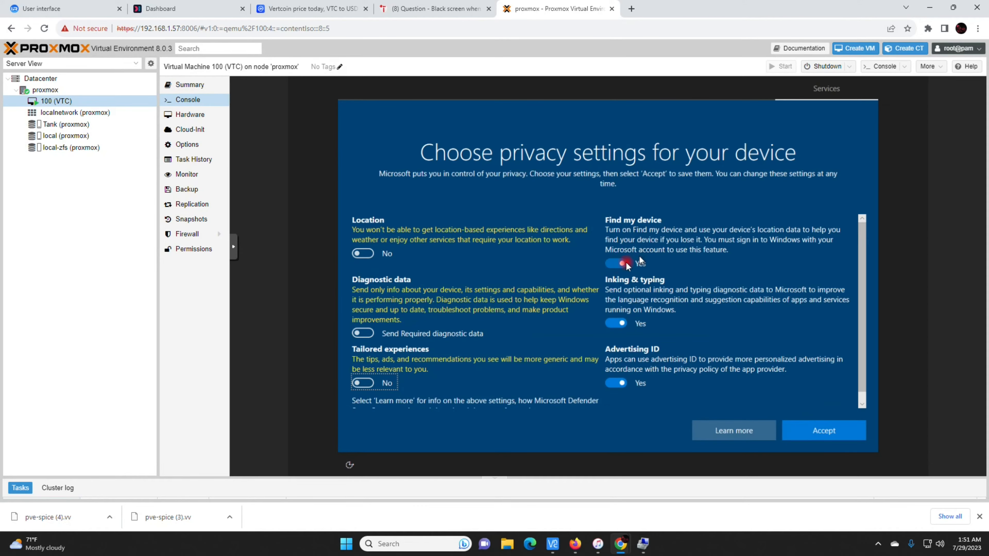
pyautogui.click(619, 264)
pyautogui.click(613, 323)
pyautogui.click(620, 373)
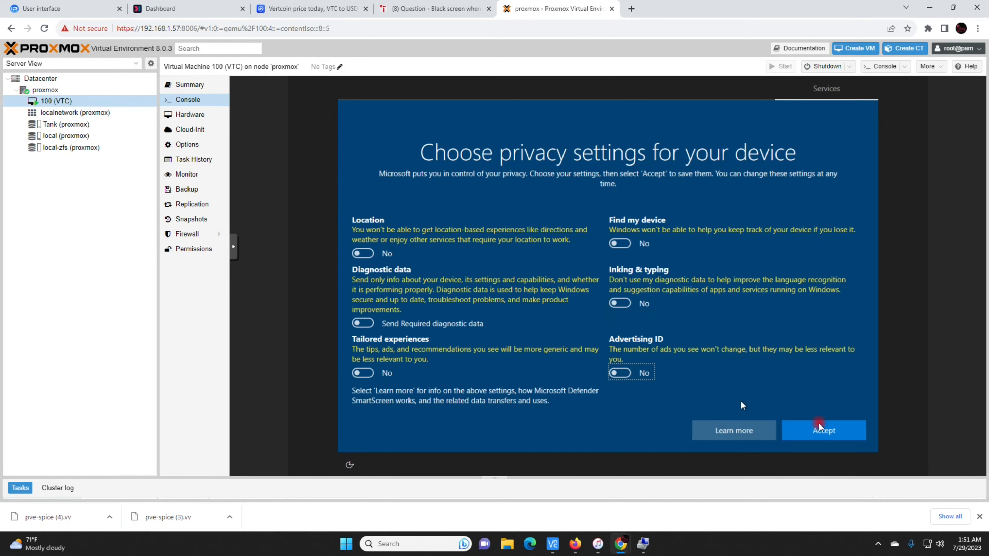
pyautogui.click(838, 431)
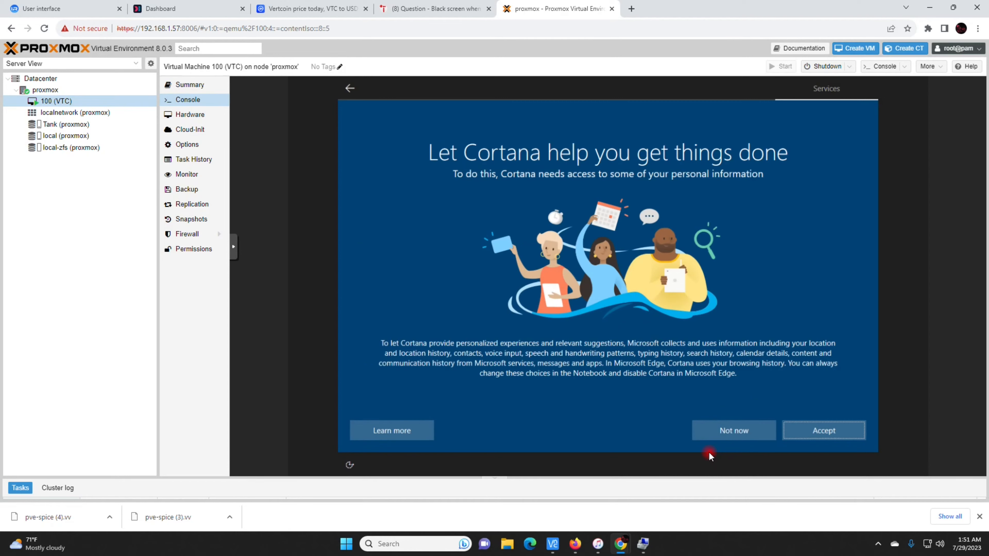
pyautogui.click(746, 432)
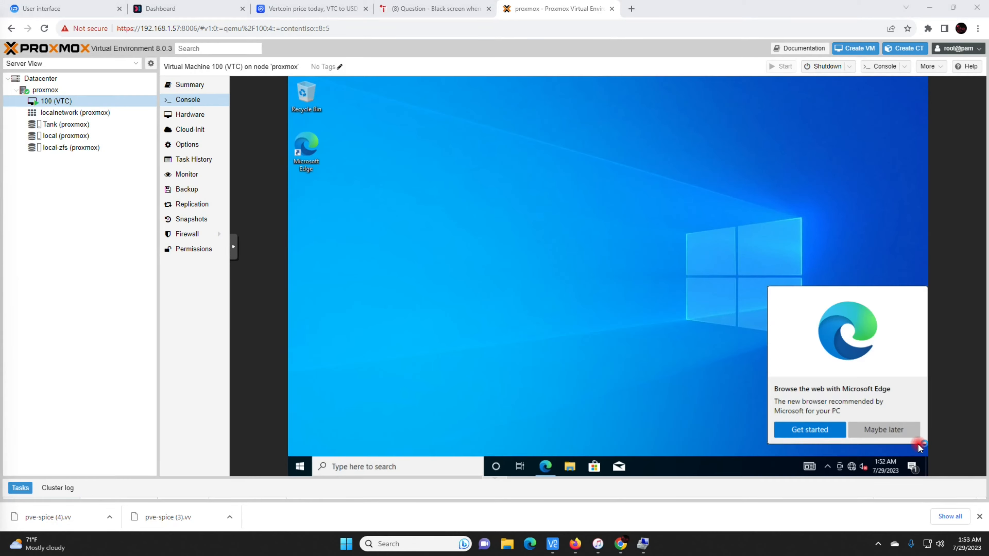
# Step: Dismiss the Microsoft Edge prompt and start a manual driver update for the Ethernet Controller in Device Manager
pyautogui.click(892, 430)
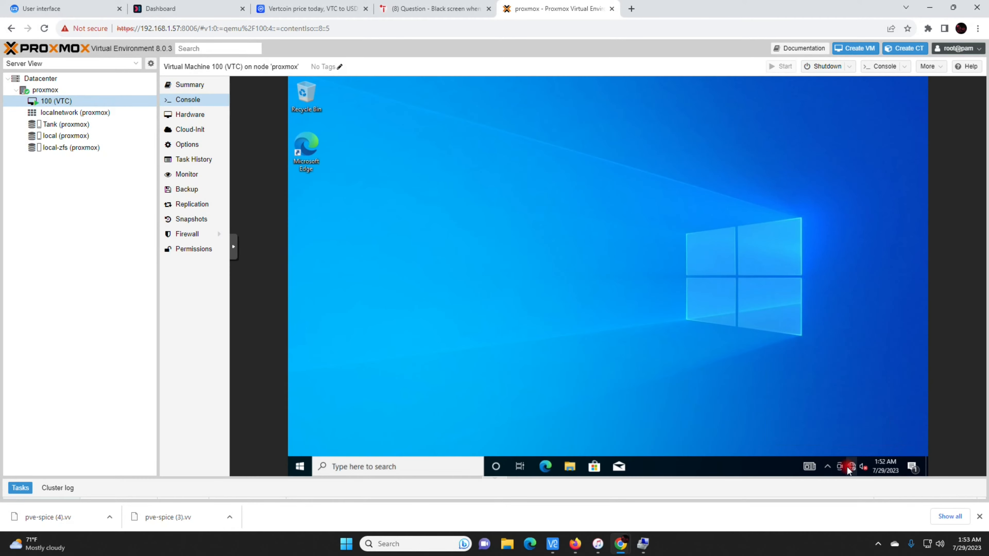
pyautogui.rightClick(299, 467)
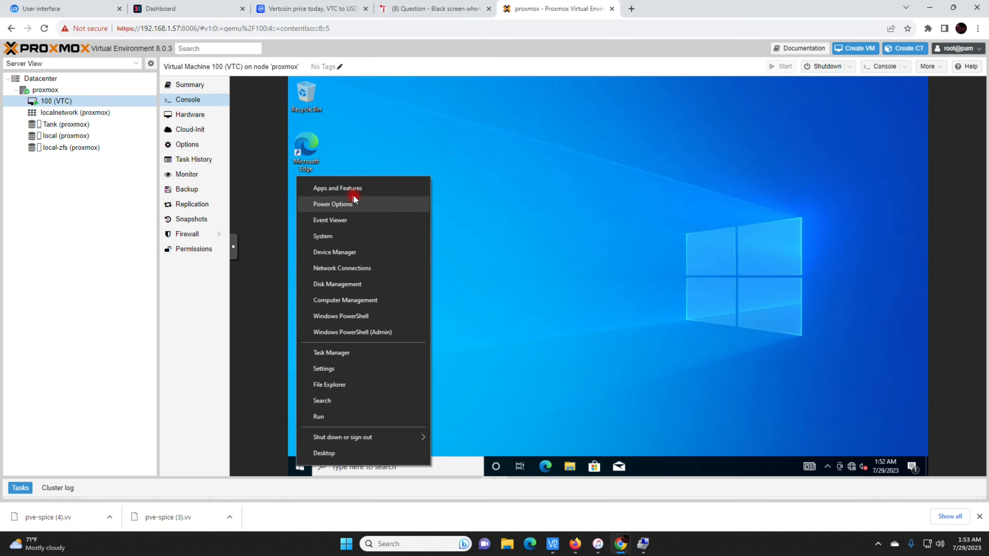
pyautogui.click(354, 253)
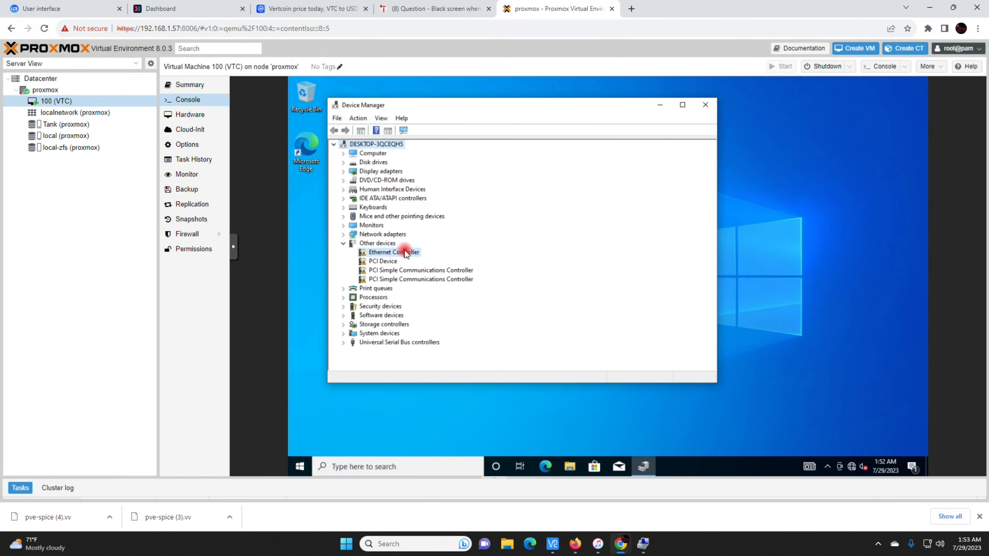
pyautogui.rightClick(406, 253)
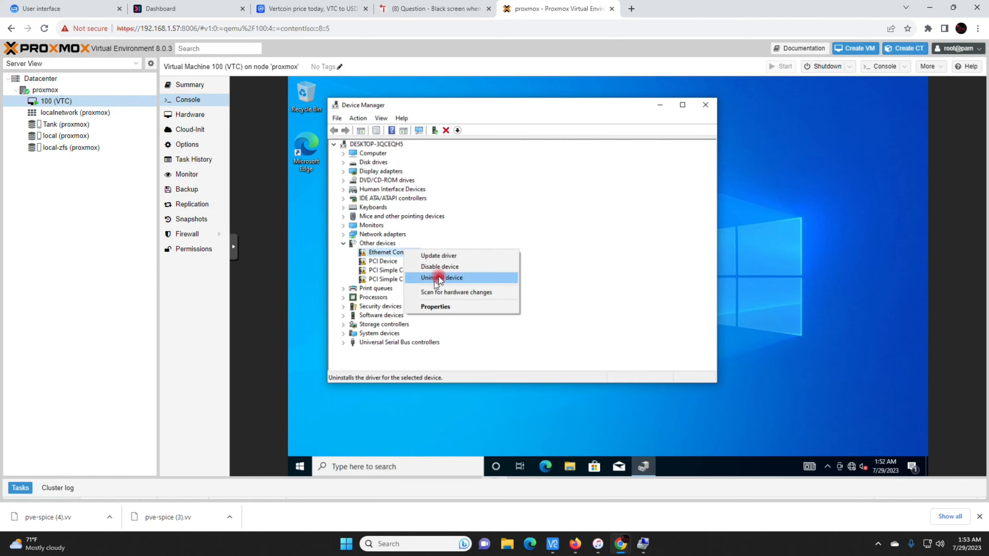
pyautogui.click(444, 256)
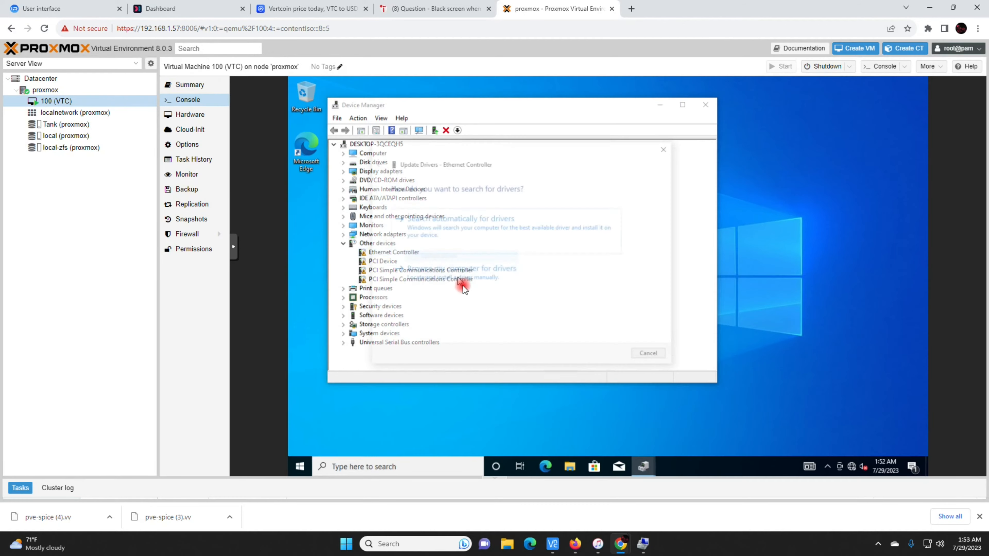
pyautogui.click(504, 286)
pyautogui.click(614, 225)
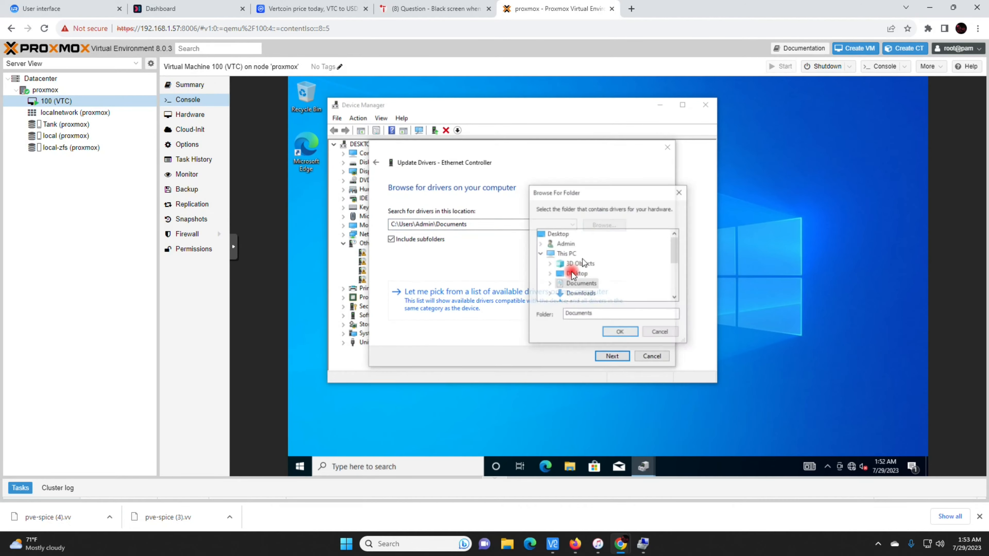
# Step: Look through the driver folders on the virtio-win-0.1.229 CD drive, including amd64, for the network driver
pyautogui.scroll(-2, 625, 271)
pyautogui.doubleClick(638, 283)
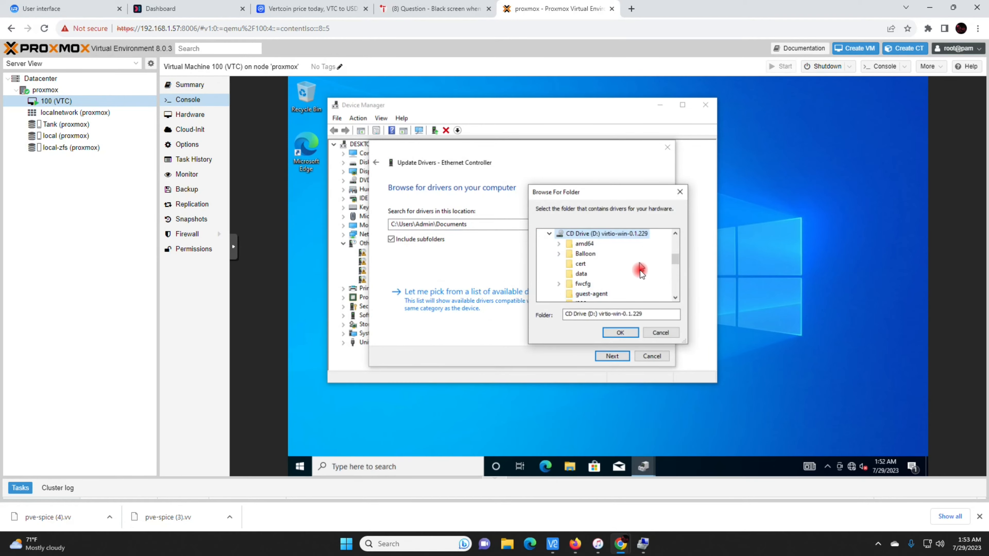
pyautogui.scroll(-1, 642, 288)
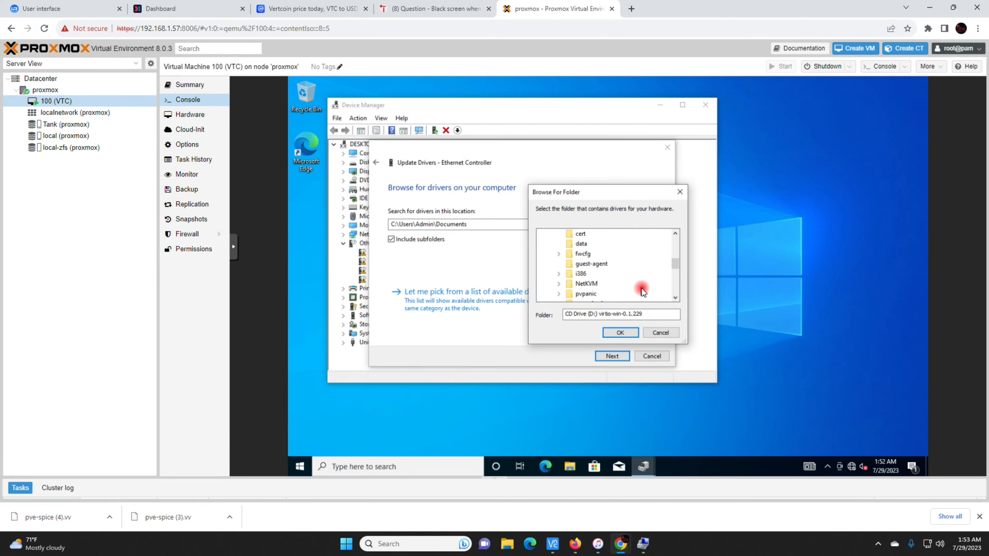
pyautogui.scroll(-3, 641, 288)
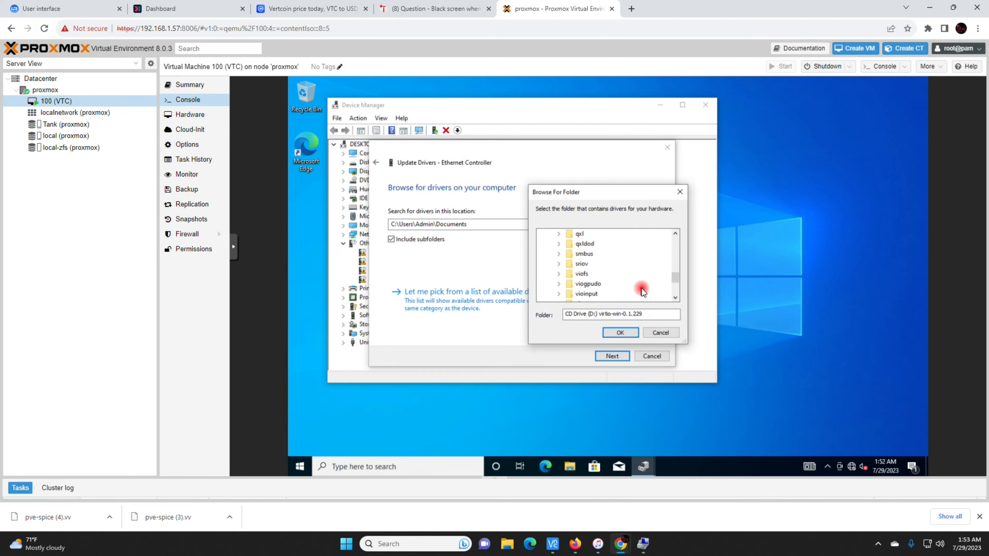
pyautogui.scroll(-2, 641, 288)
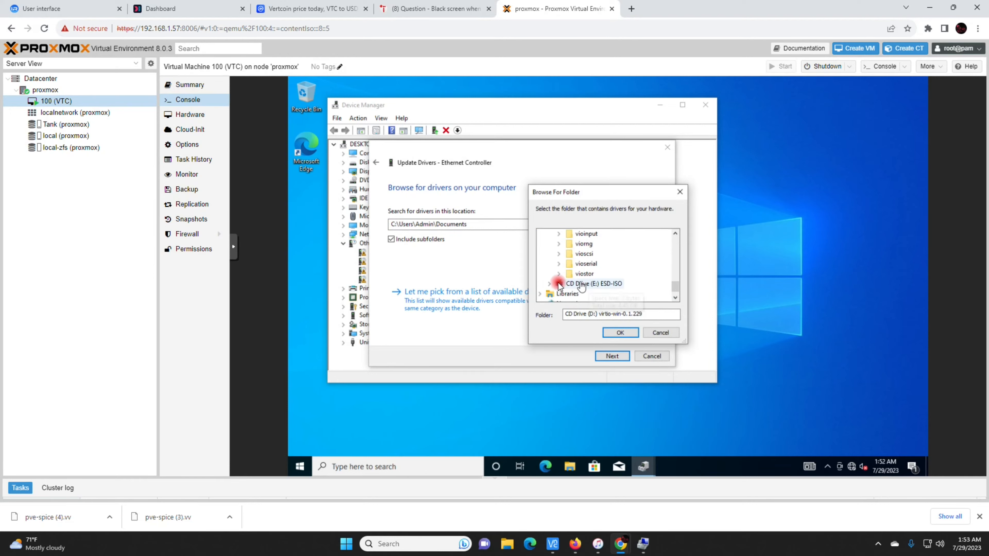
pyautogui.click(676, 232)
pyautogui.click(677, 233)
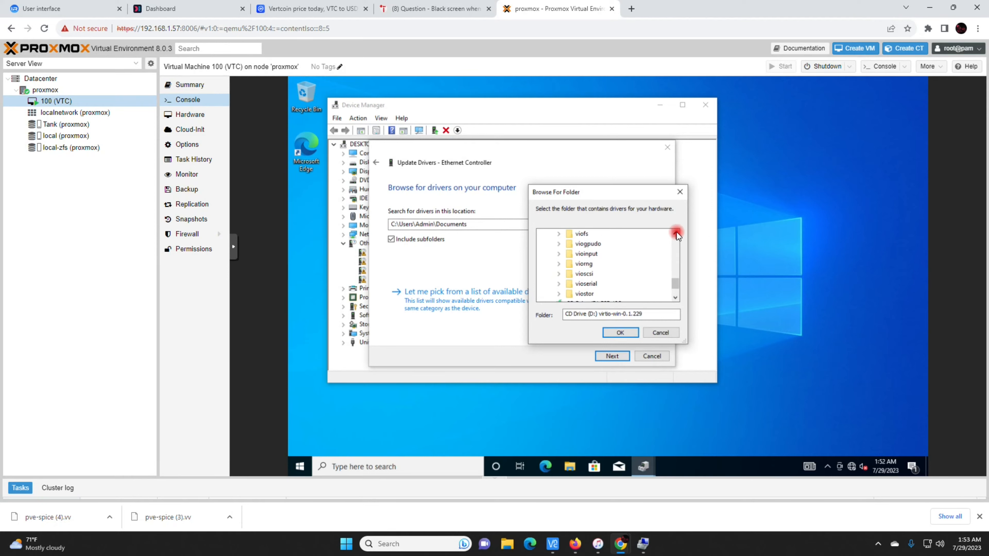
pyautogui.click(676, 233)
pyautogui.click(676, 233)
pyautogui.click(676, 233)
pyautogui.click(676, 232)
pyautogui.click(676, 232)
pyautogui.click(676, 233)
pyautogui.click(677, 232)
pyautogui.click(676, 232)
pyautogui.click(677, 232)
pyautogui.click(677, 232)
pyautogui.click(676, 232)
pyautogui.click(676, 233)
pyautogui.click(676, 233)
pyautogui.click(676, 233)
pyautogui.click(676, 232)
pyautogui.click(676, 232)
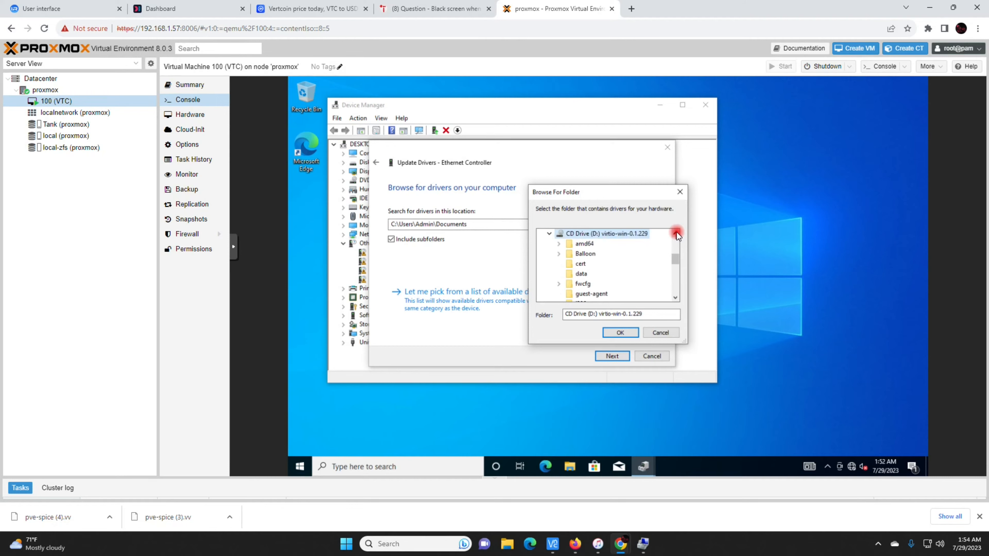
pyautogui.click(559, 244)
pyautogui.scroll(-2, 586, 279)
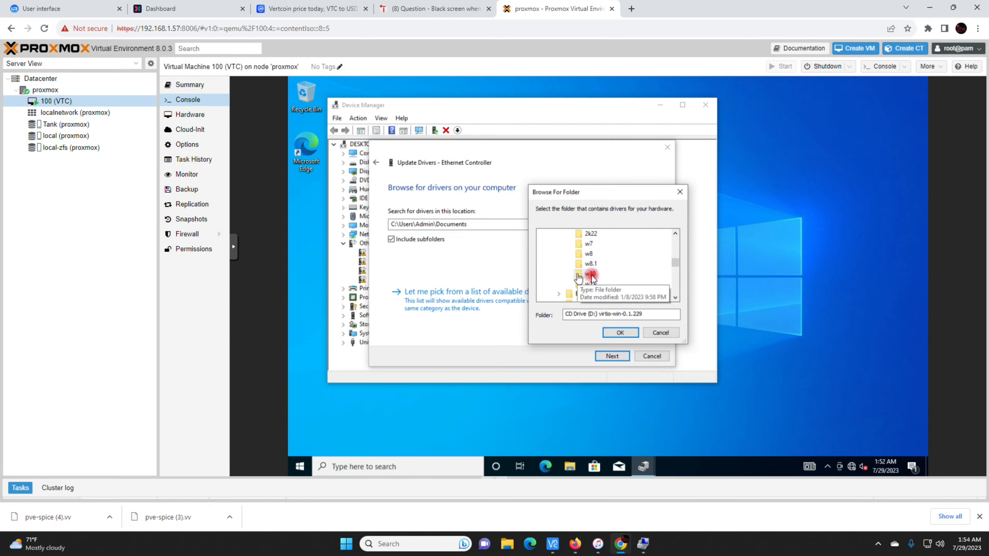
# Step: Choose the NetKVM\w10\amd64 folder on the virtio-win CD drive as the driver search location
pyautogui.click(675, 298)
pyautogui.click(675, 299)
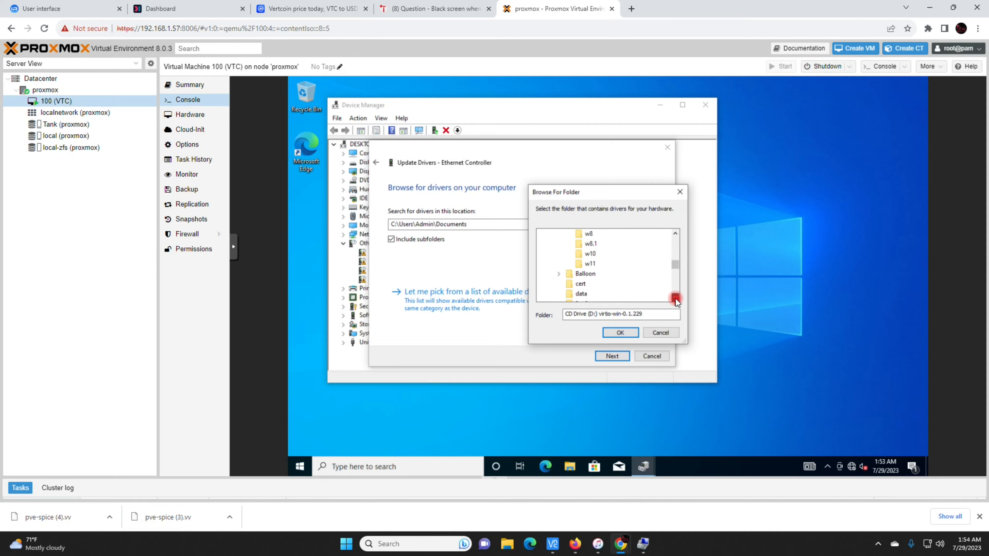
pyautogui.click(676, 299)
pyautogui.click(675, 298)
pyautogui.click(675, 299)
pyautogui.click(675, 298)
pyautogui.click(676, 299)
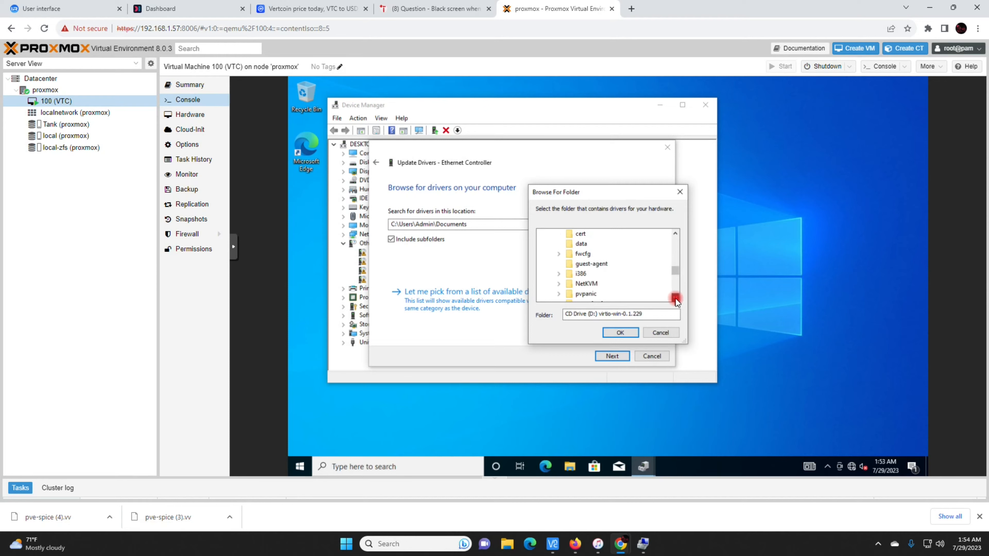
pyautogui.click(559, 283)
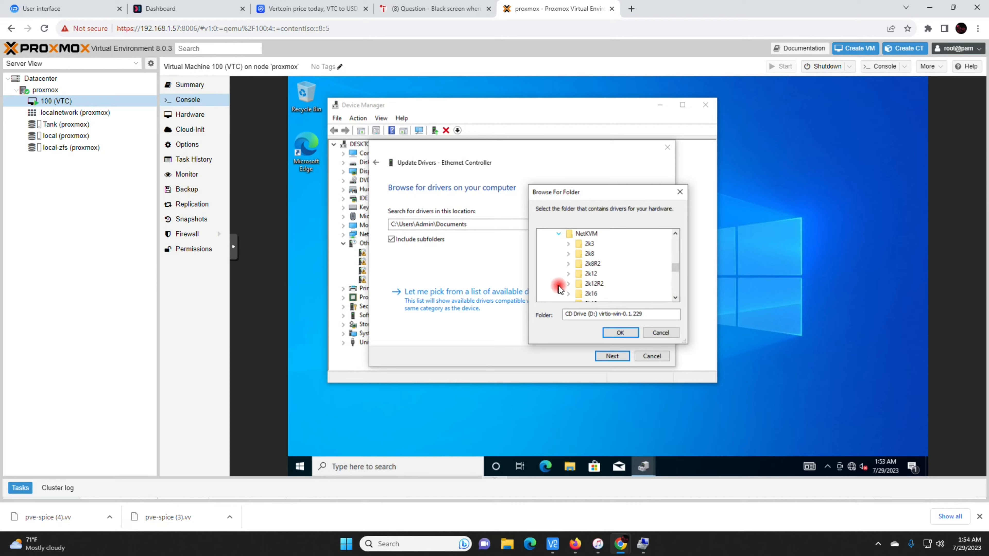
pyautogui.click(675, 299)
pyautogui.click(675, 299)
pyautogui.click(675, 299)
pyautogui.click(675, 299)
pyautogui.click(676, 299)
pyautogui.click(676, 300)
pyautogui.click(675, 299)
pyautogui.click(569, 285)
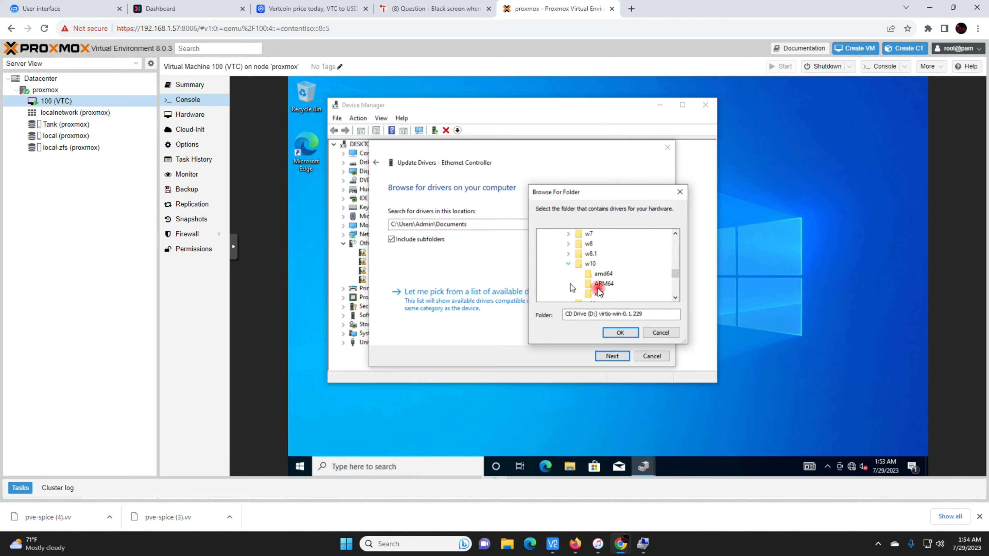
pyautogui.click(604, 274)
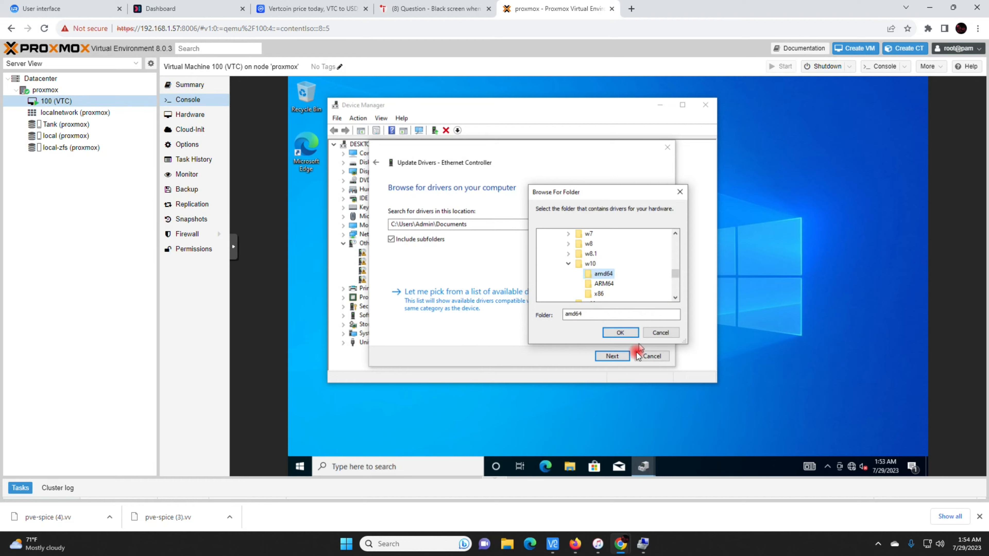
pyautogui.click(620, 332)
# Step: Install the network driver for the Ethernet Controller and allow the PC to be discoverable on the network
pyautogui.click(613, 356)
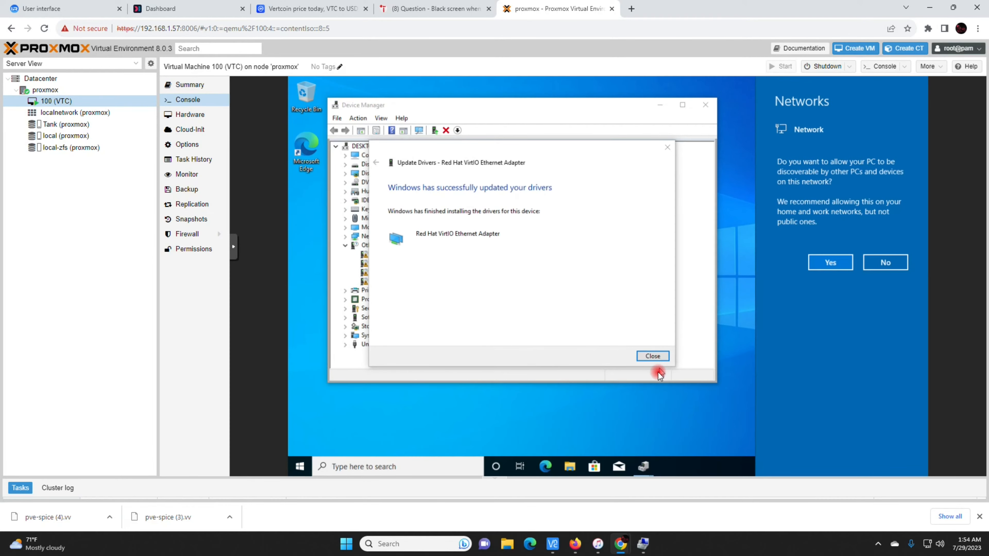
pyautogui.click(831, 262)
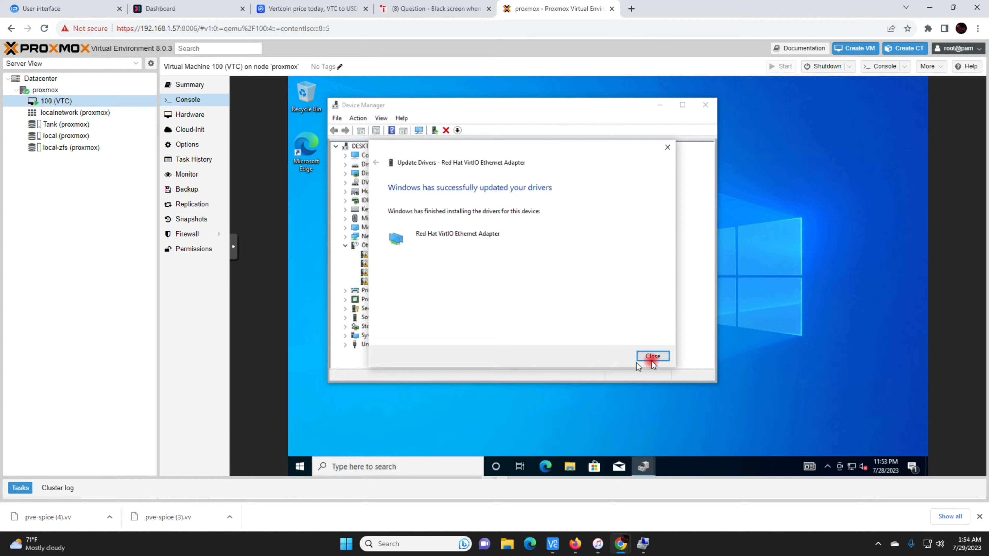
pyautogui.click(658, 357)
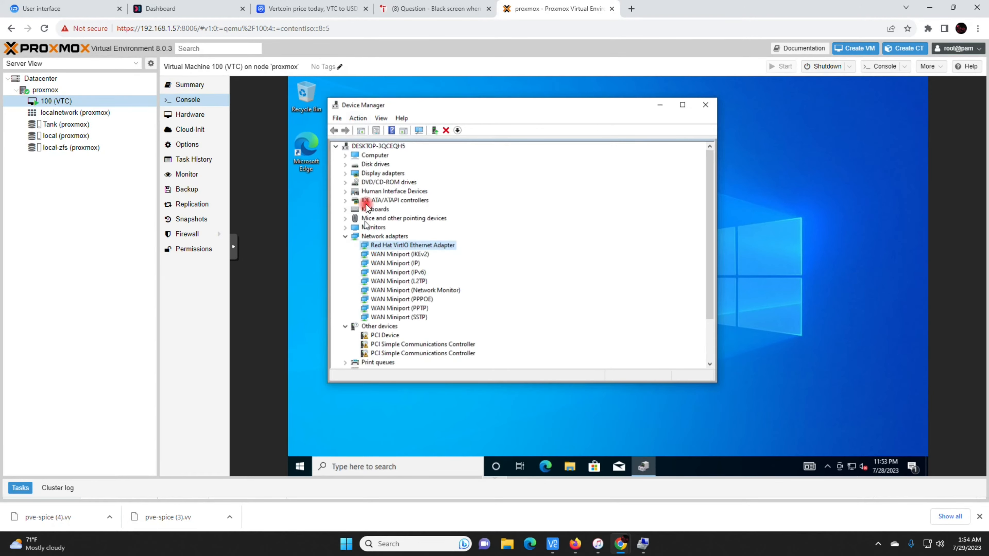
pyautogui.click(346, 237)
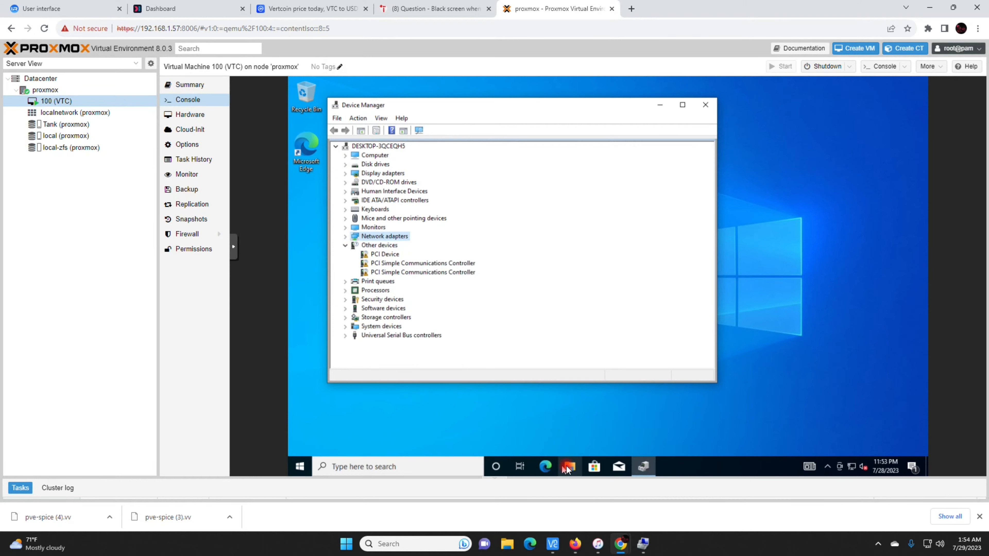
# Step: Open the virtio-win-0.1.229 CD drive in File Explorer and run the virtio-win-gt-x64 installer
pyautogui.click(570, 466)
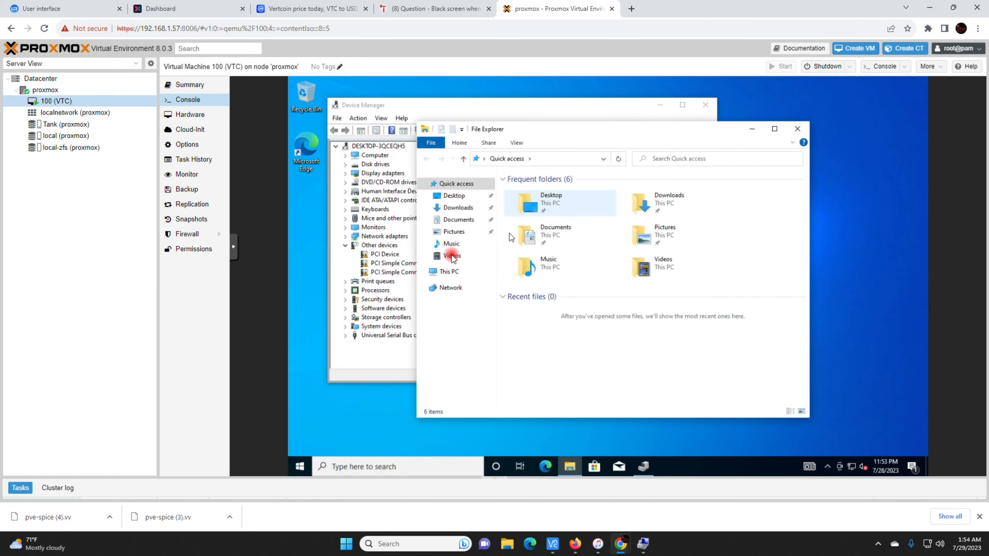
pyautogui.click(449, 271)
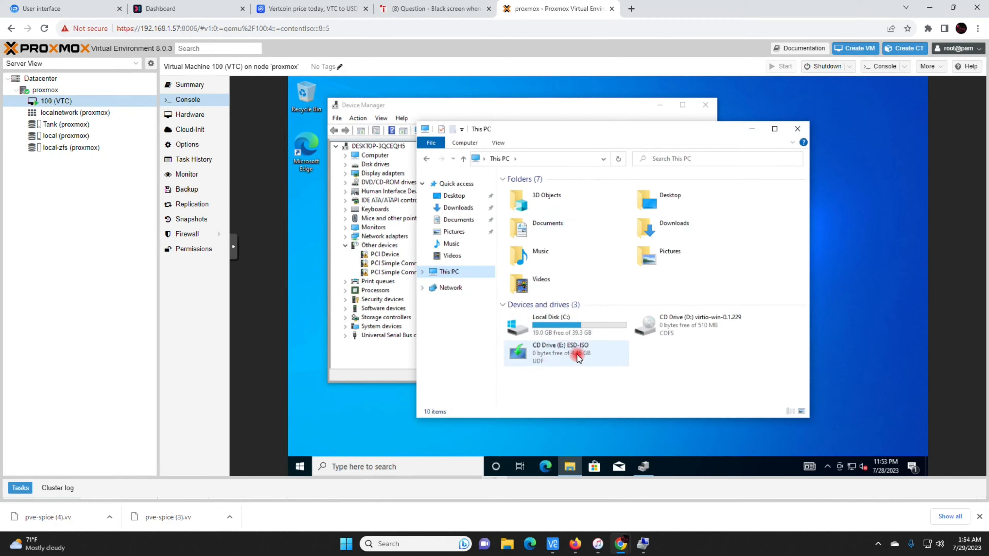
pyautogui.doubleClick(683, 326)
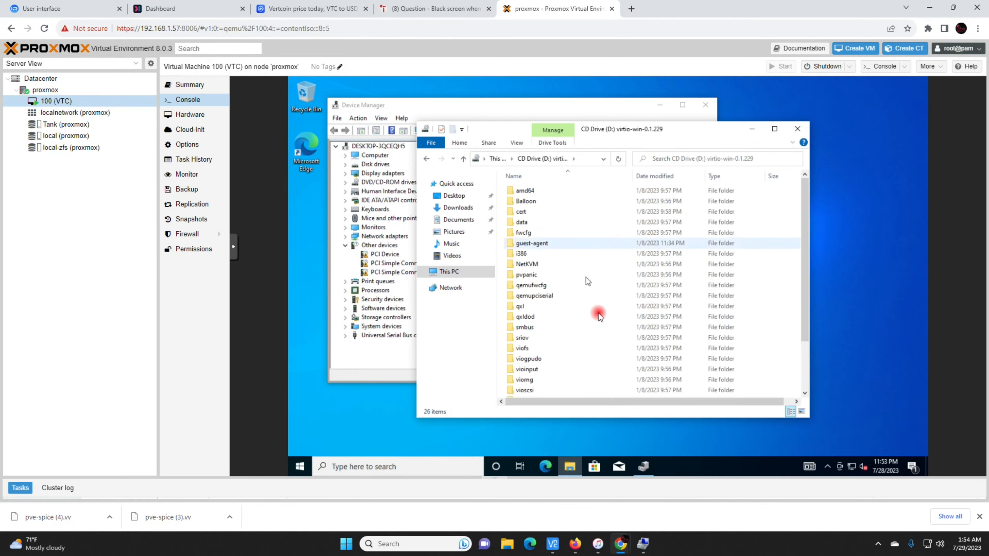
pyautogui.scroll(-2, 599, 313)
pyautogui.click(569, 380)
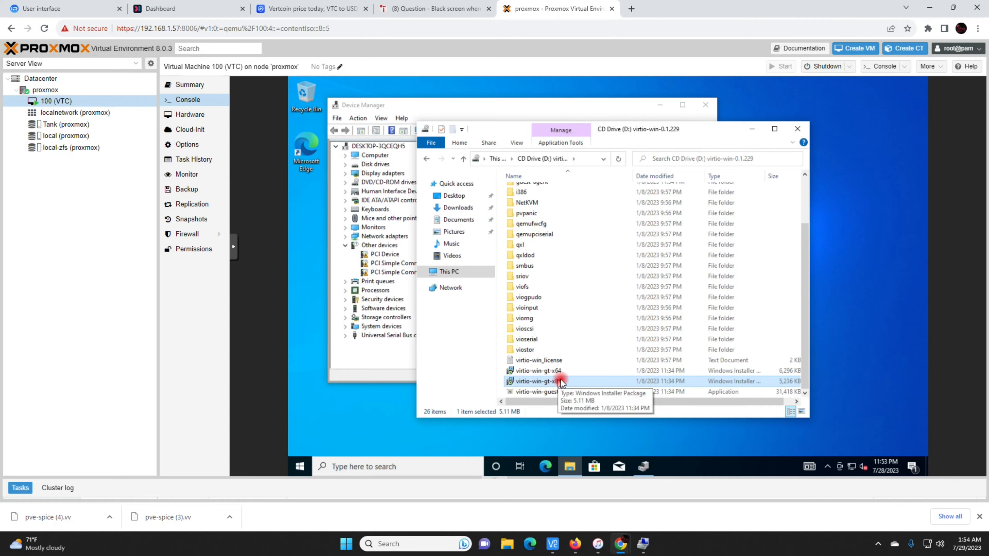
pyautogui.click(582, 372)
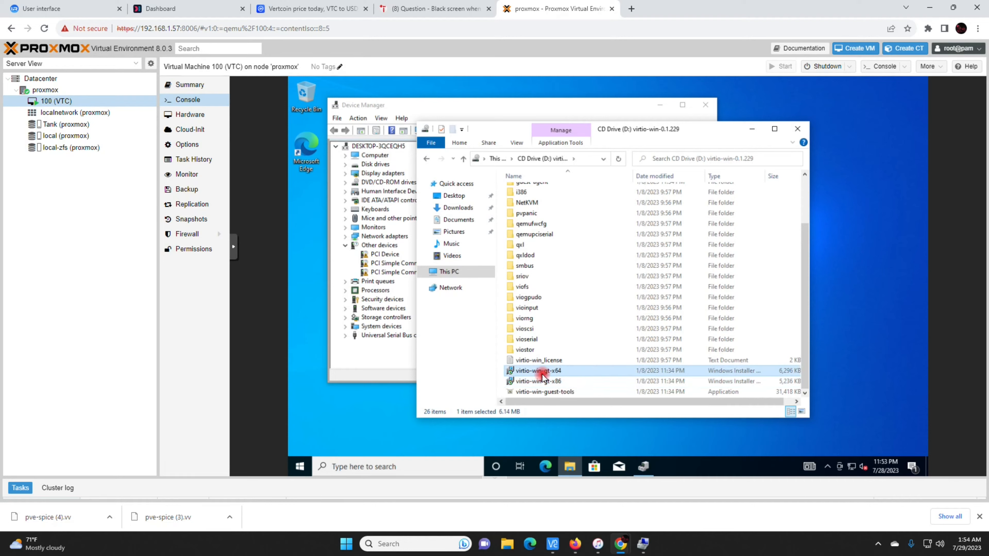
pyautogui.doubleClick(559, 372)
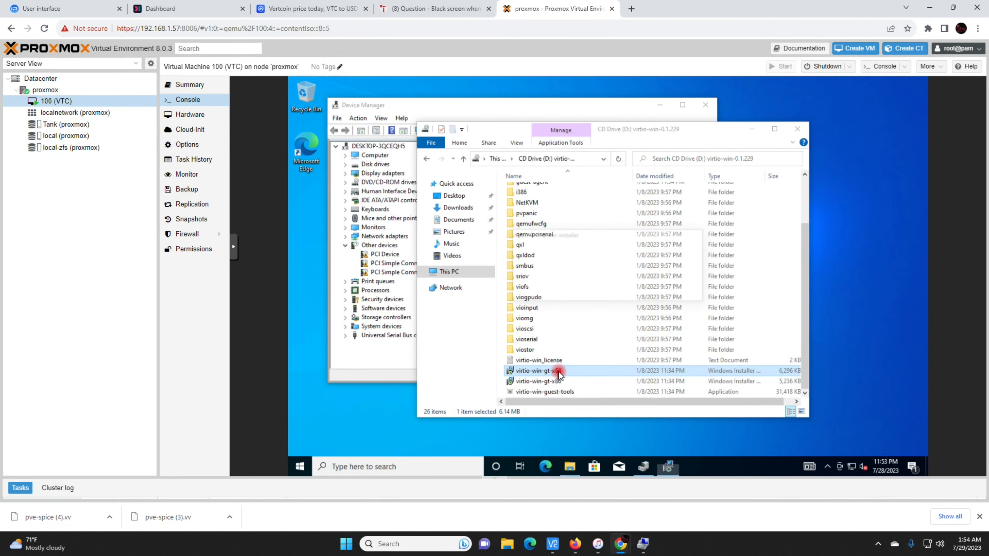
# Step: Accept the Virtio-win license agreement and start installing the drivers with the default feature selection
pyautogui.click(646, 350)
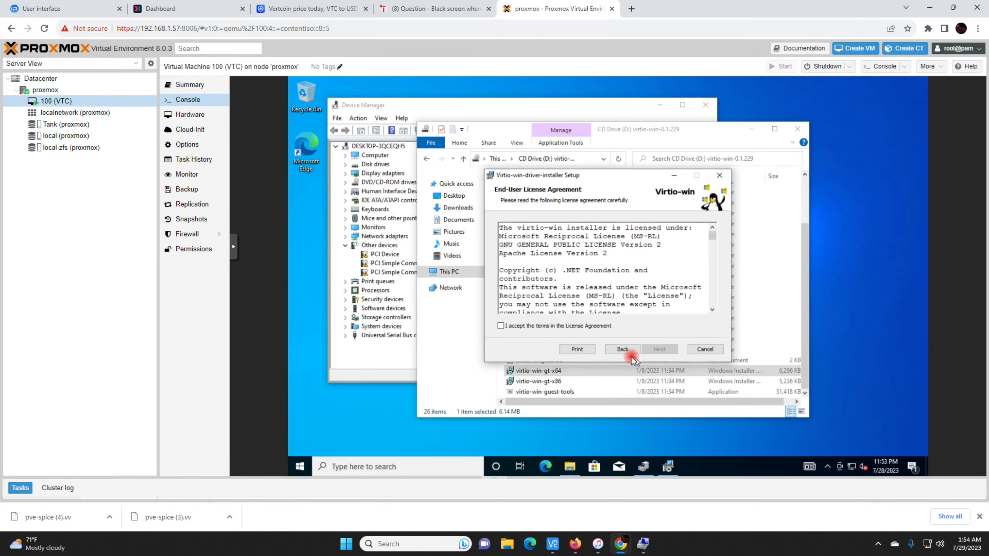
pyautogui.click(591, 327)
pyautogui.click(659, 349)
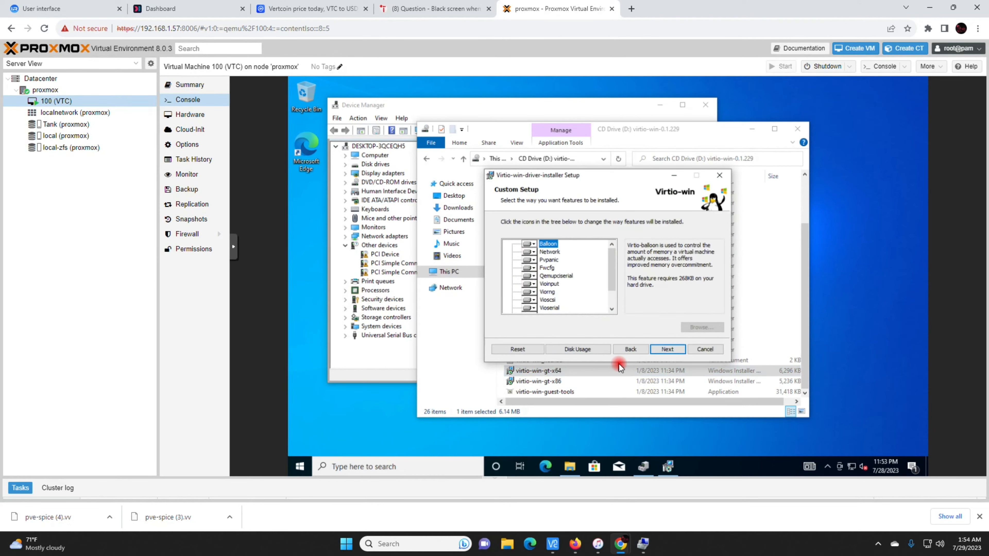
pyautogui.click(662, 348)
pyautogui.click(653, 348)
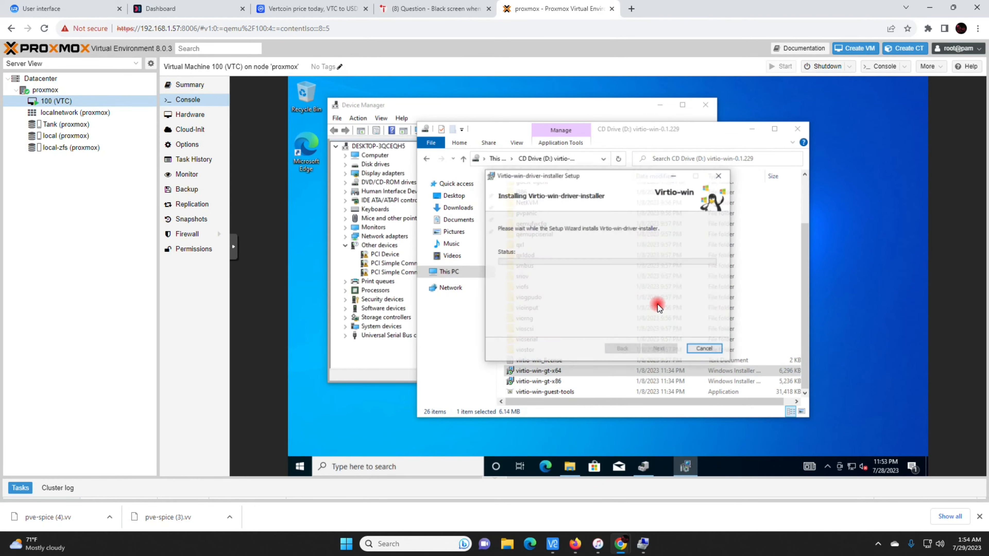
# Step: Finish the Virtio-win driver installation, exit its setup wizard and close the virtio-win CD drive window
pyautogui.click(594, 342)
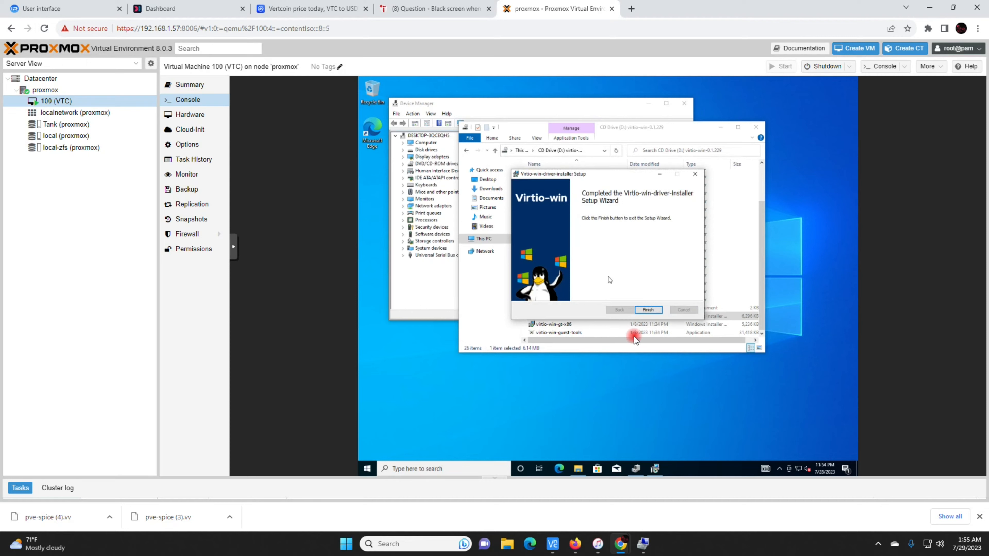
pyautogui.click(644, 314)
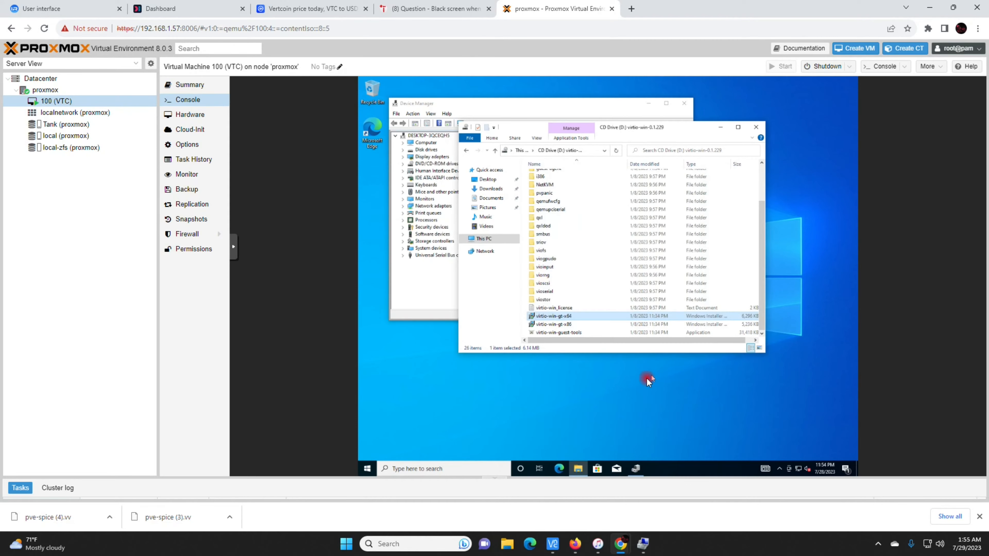
pyautogui.click(756, 129)
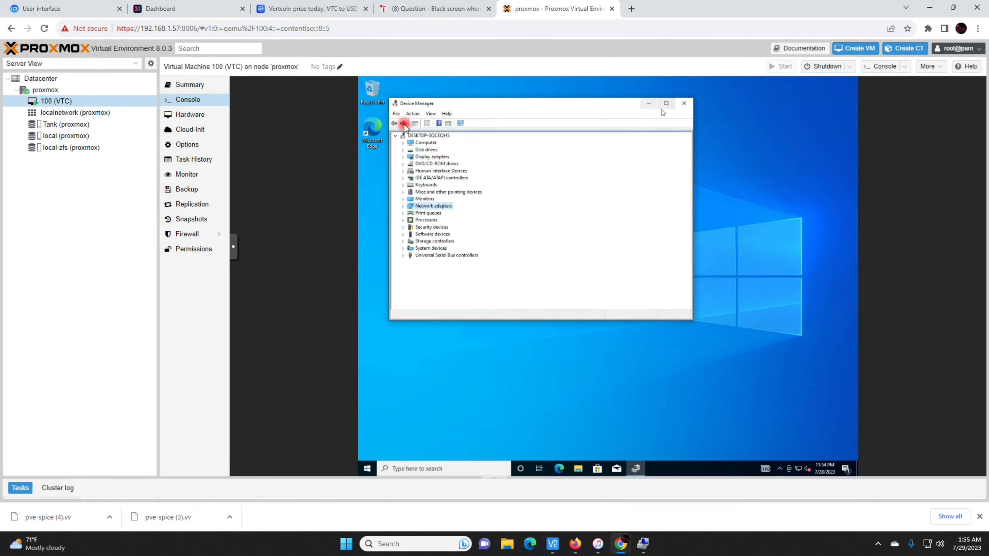
# Step: Check the installed display adapter in Device Manager, then close Device Manager
pyautogui.click(403, 156)
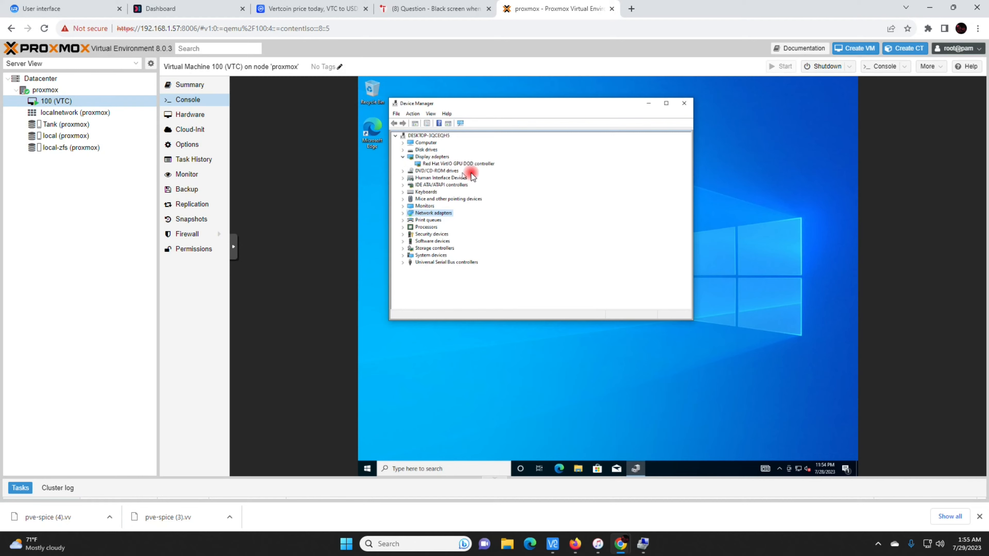
pyautogui.click(476, 164)
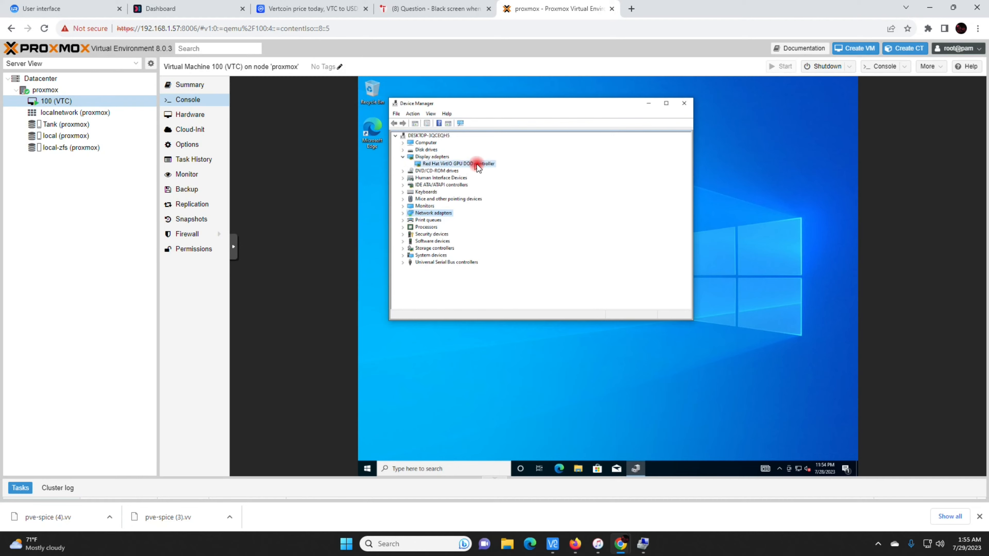
pyautogui.click(684, 103)
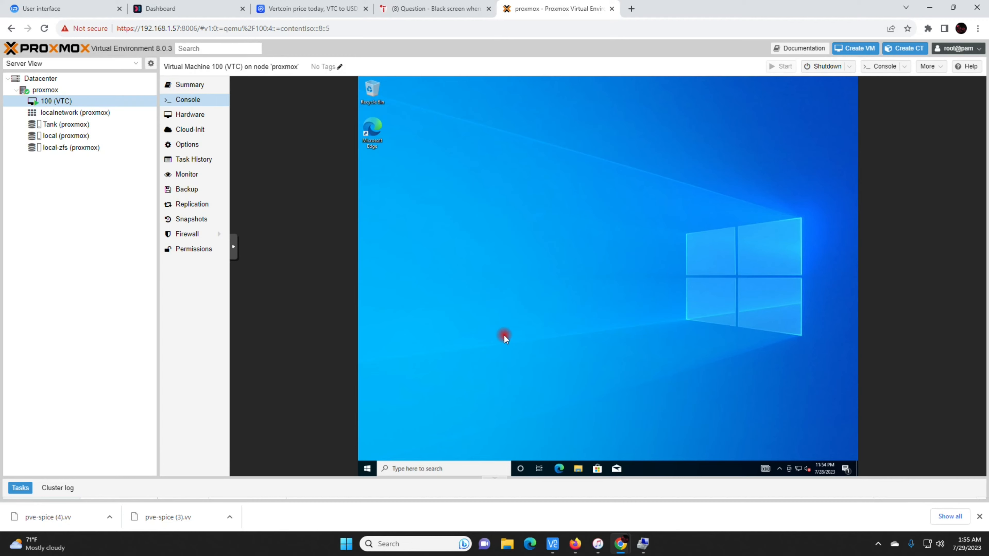
# Step: Install the QEMU guest agent with qemu-ga-x86_64 from the guest-agent folder of the virtio-win CD drive and close File Explorer
pyautogui.click(563, 479)
pyautogui.click(490, 266)
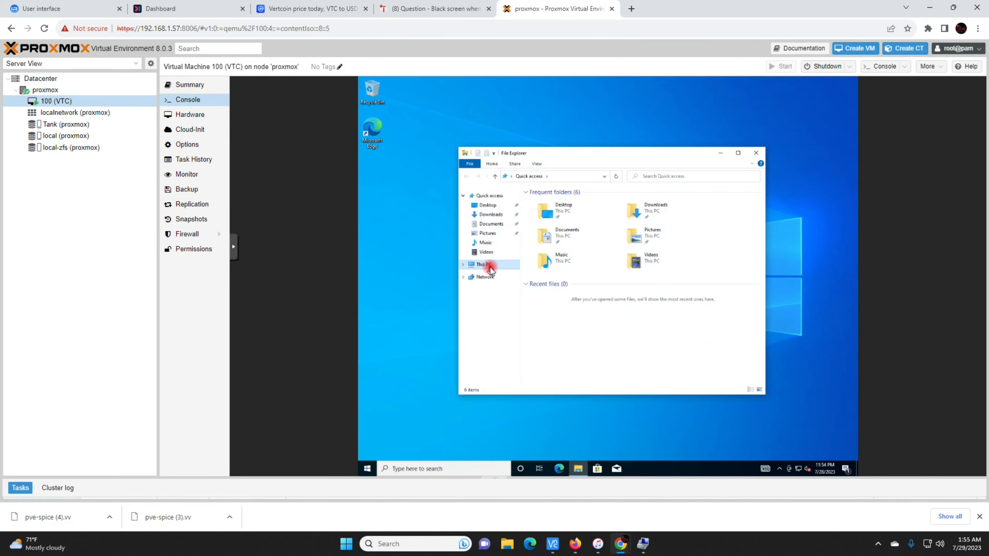
pyautogui.doubleClick(678, 304)
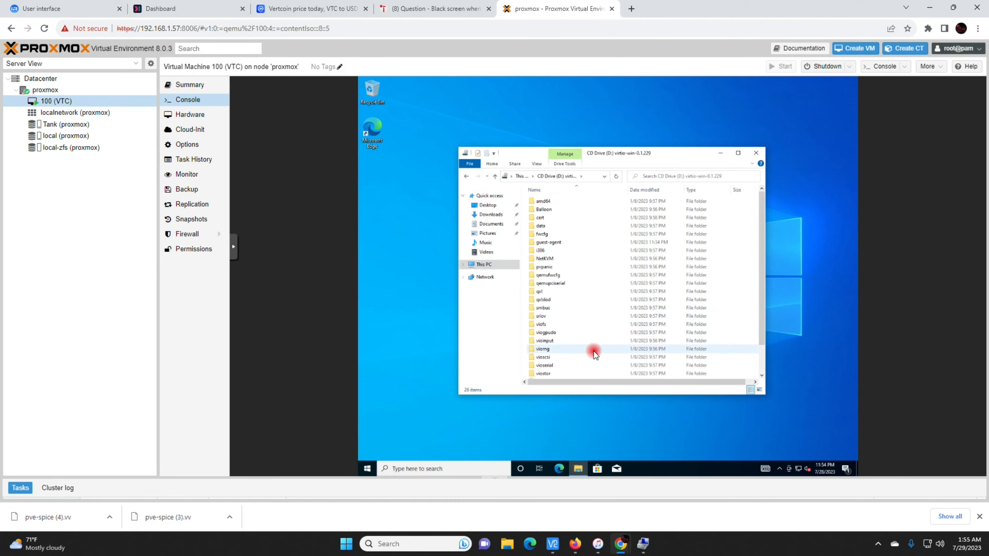
pyautogui.moveTo(593, 351)
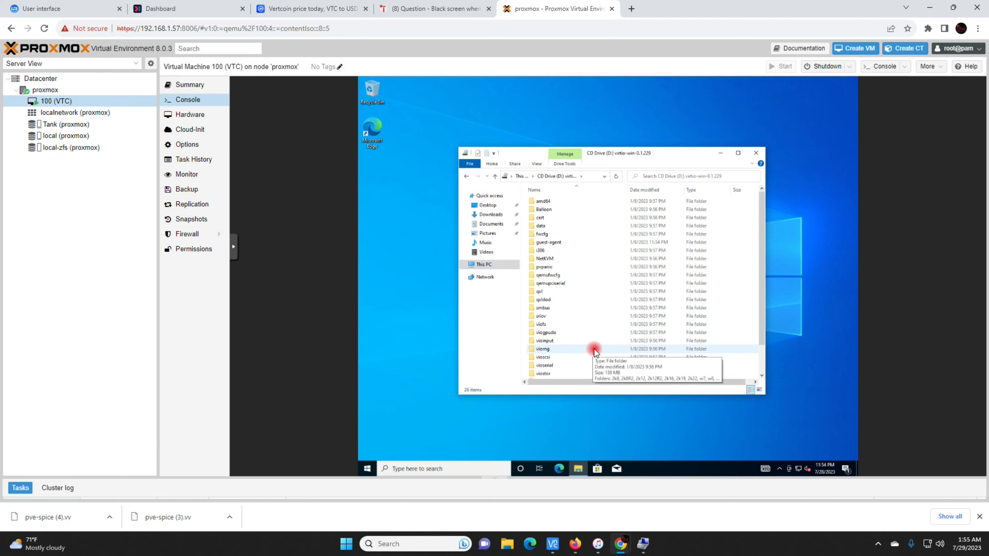
pyautogui.doubleClick(575, 242)
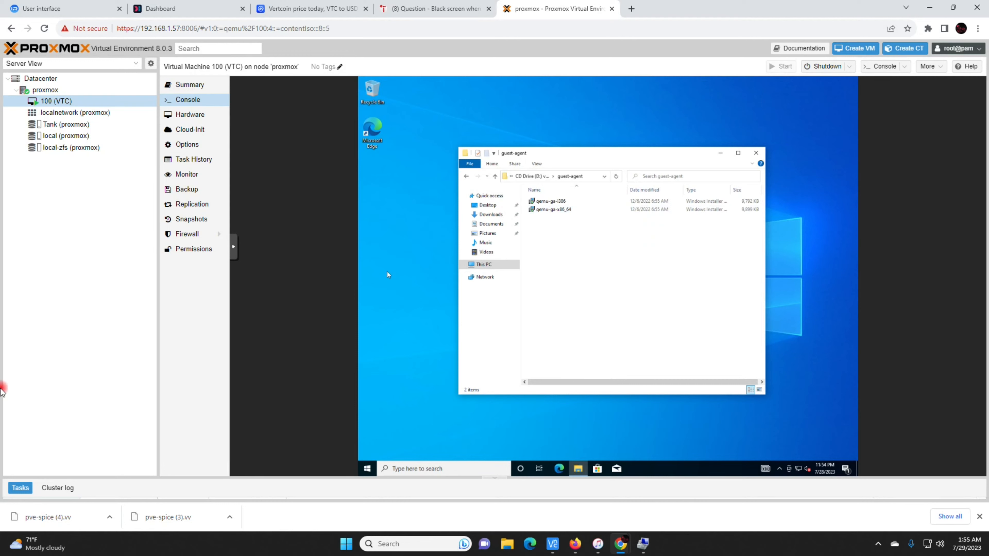
pyautogui.doubleClick(573, 214)
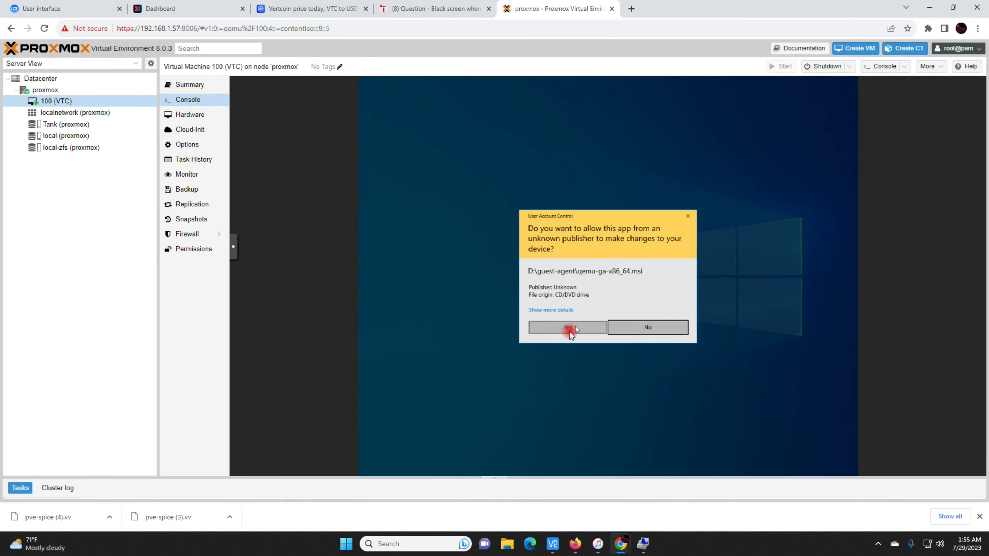
pyautogui.click(570, 331)
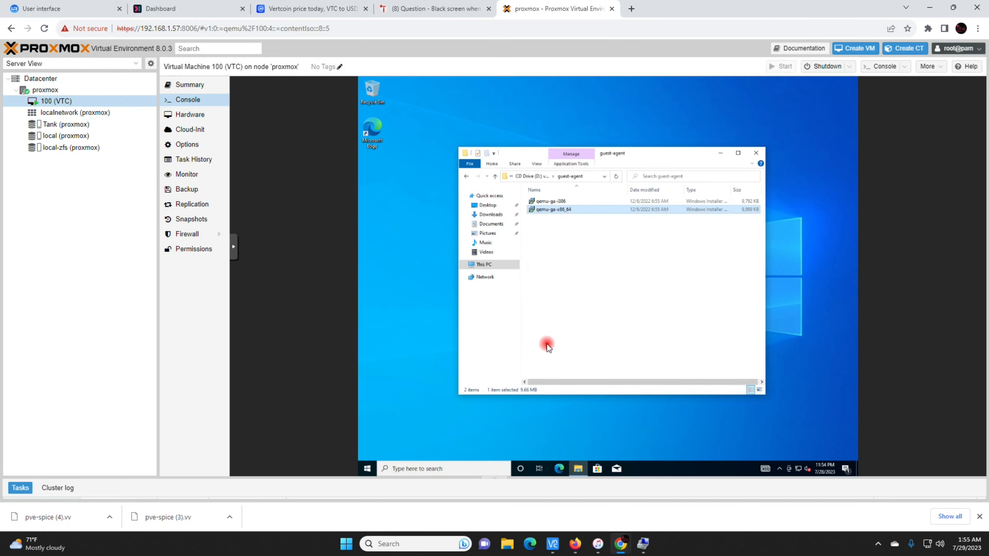
pyautogui.click(757, 154)
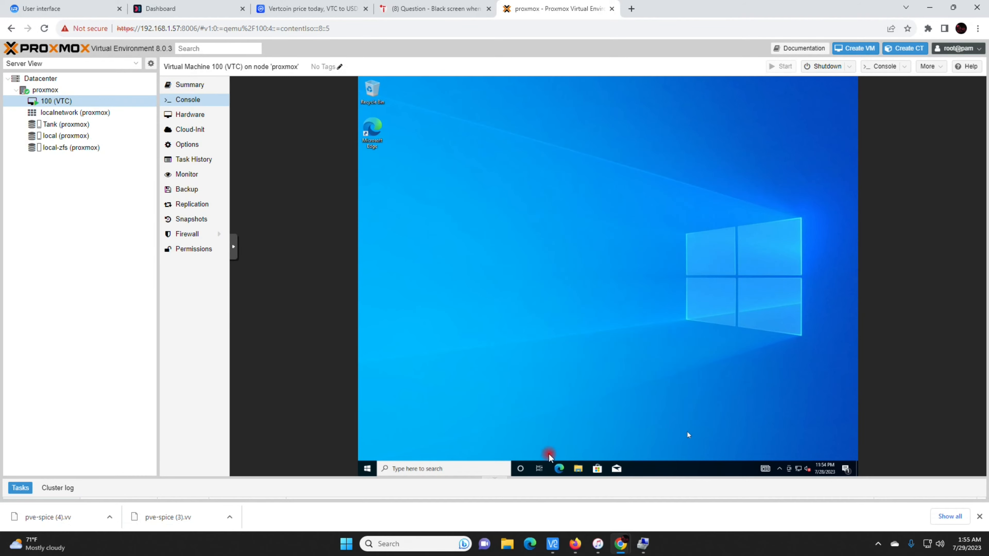
# Step: Open Windows Update in the VM to review the download status of the available updates, then minimize Settings
pyautogui.click(473, 469)
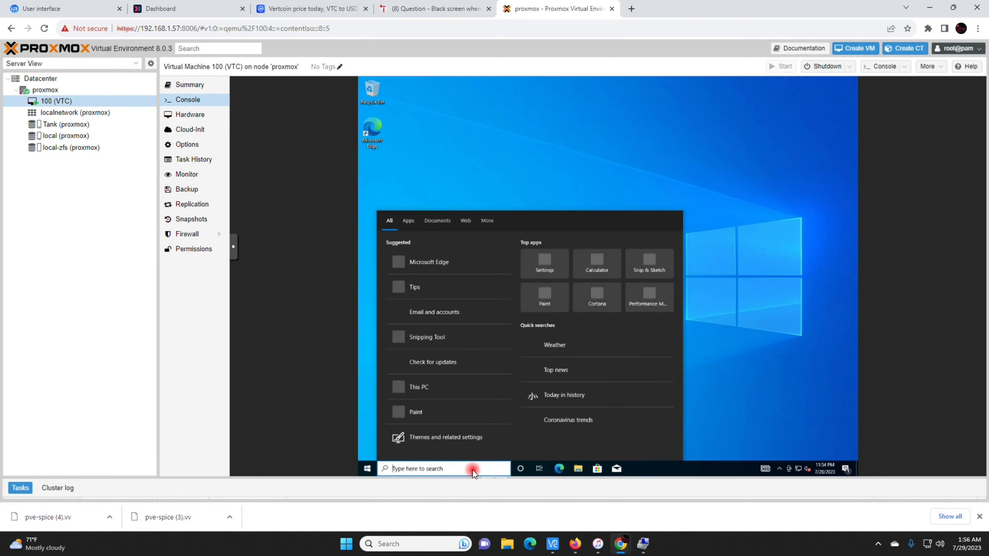
pyautogui.write('up')
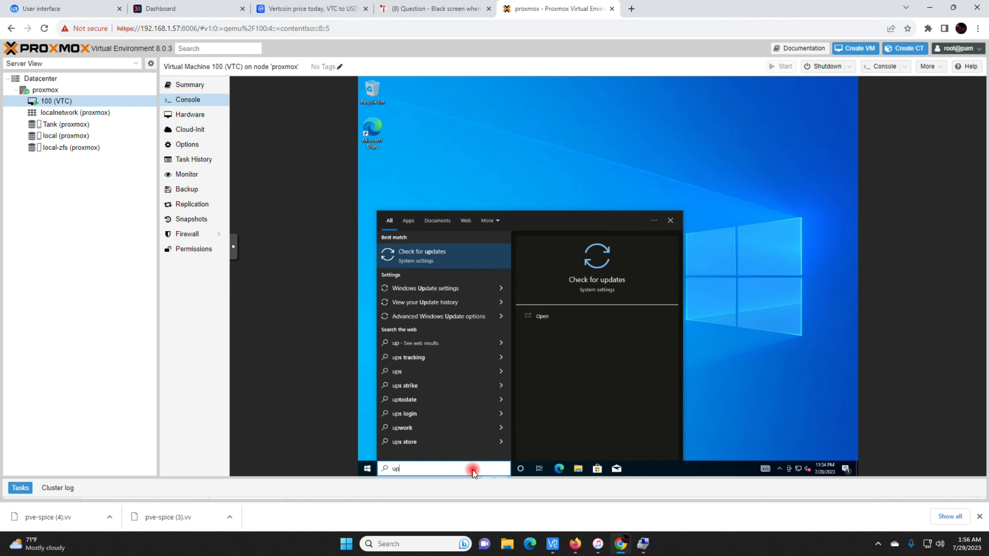
pyautogui.press('Return')
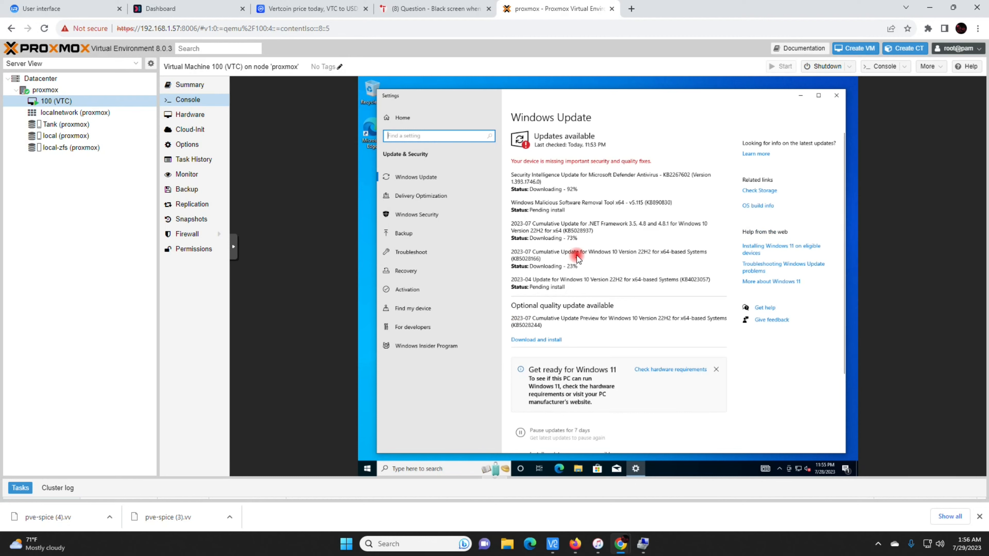
pyautogui.click(577, 470)
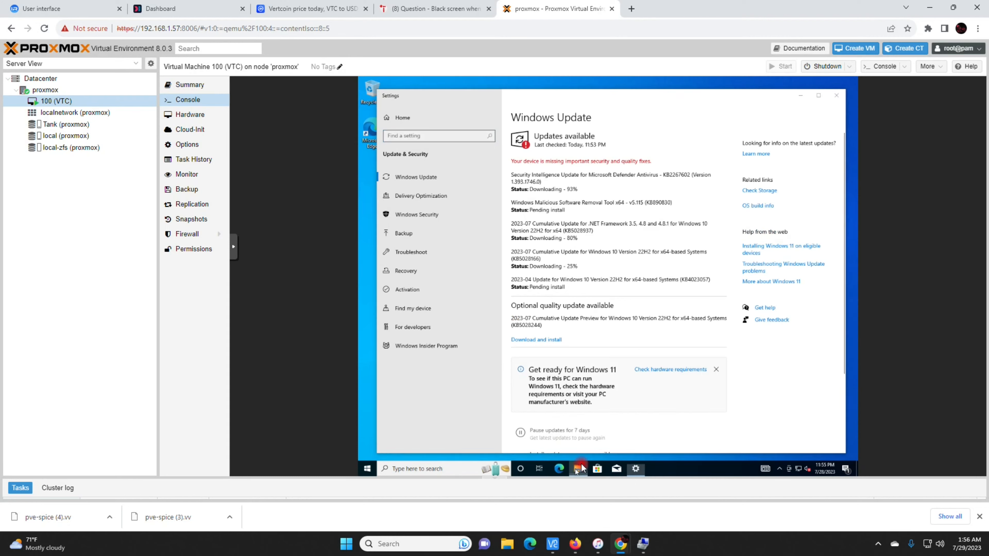
pyautogui.click(487, 262)
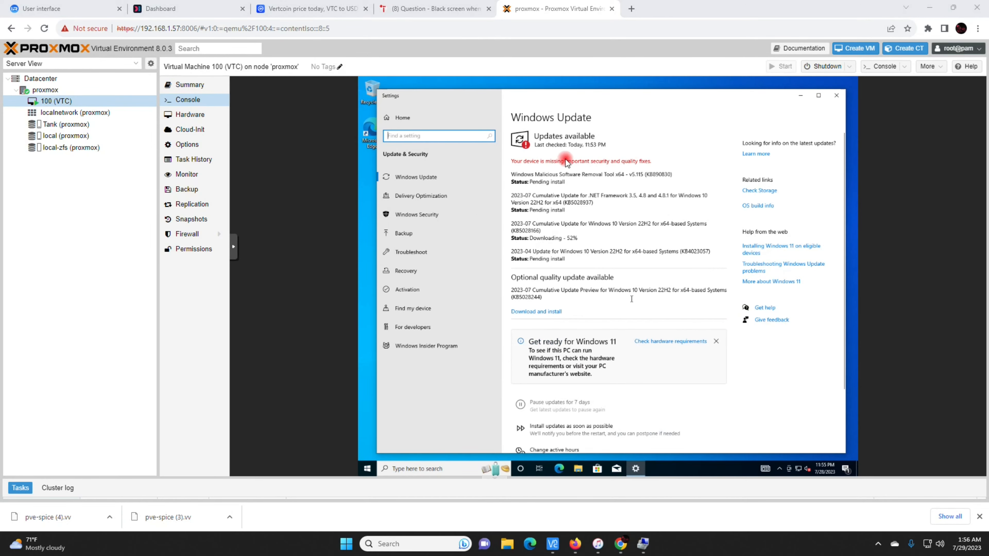
pyautogui.click(794, 96)
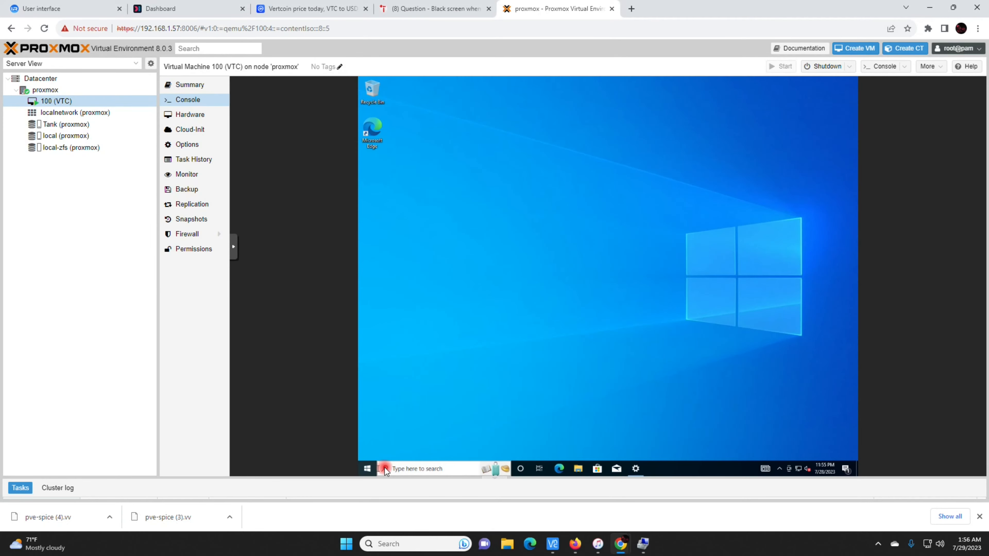
pyautogui.click(396, 468)
pyautogui.write('remote')
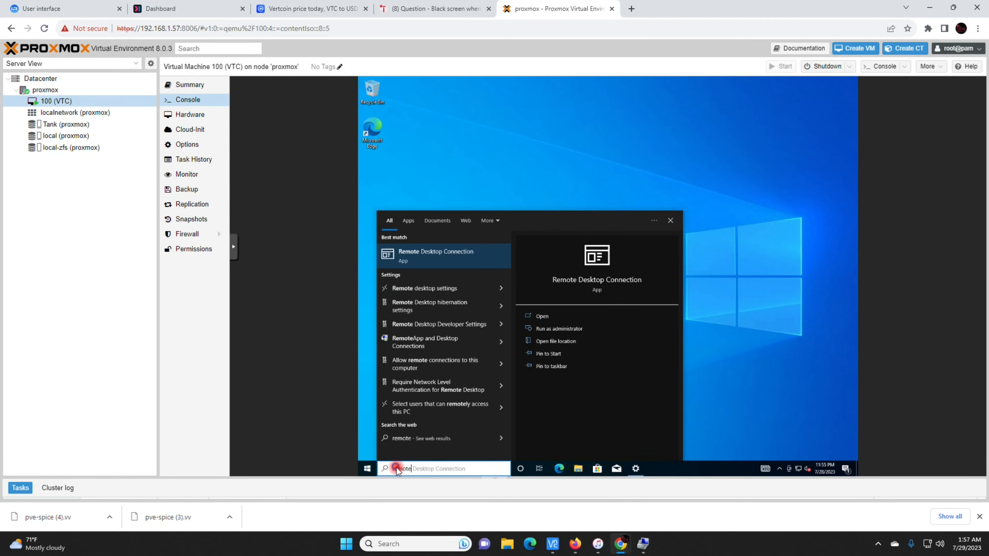
pyautogui.click(445, 262)
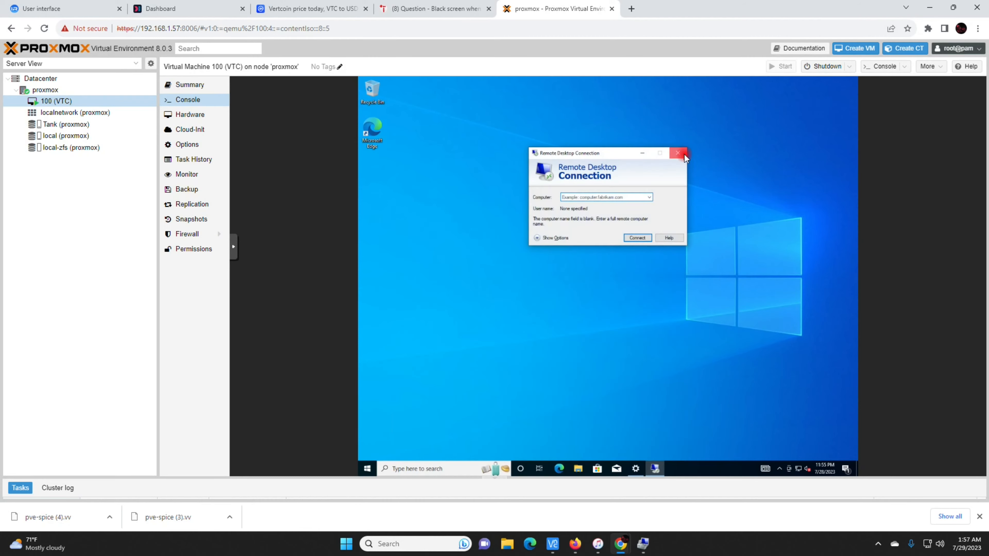
pyautogui.click(678, 154)
pyautogui.click(406, 470)
pyautogui.write('re')
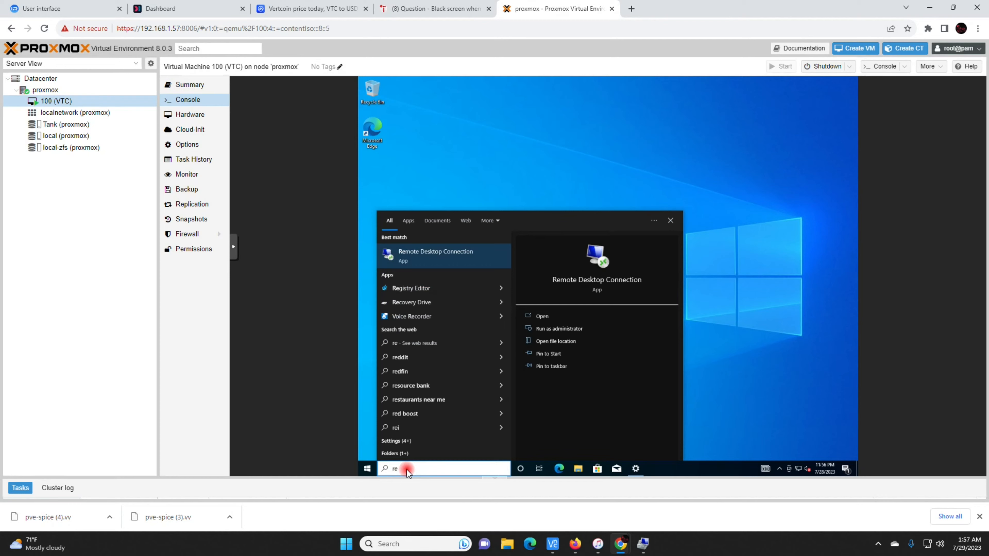
pyautogui.write('mote')
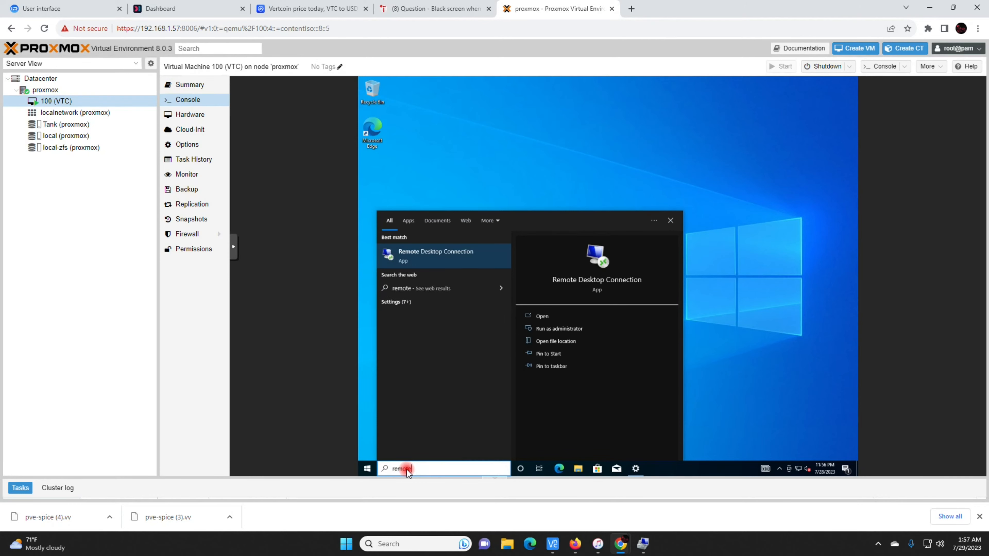
pyautogui.press('BackSpace')
pyautogui.press('BackSpace')
pyautogui.press('BackSpace')
pyautogui.press('BackSpace')
pyautogui.press('BackSpace')
pyautogui.press('BackSpace')
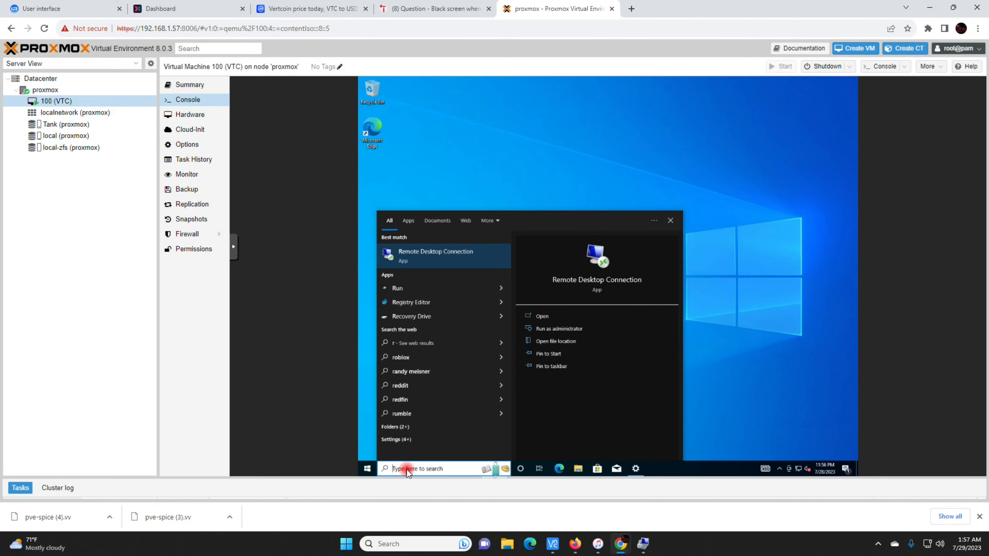
# Step: Search for "enable re", turn on Remote Desktop in its settings, and view the advanced settings before closing them
pyautogui.write('en')
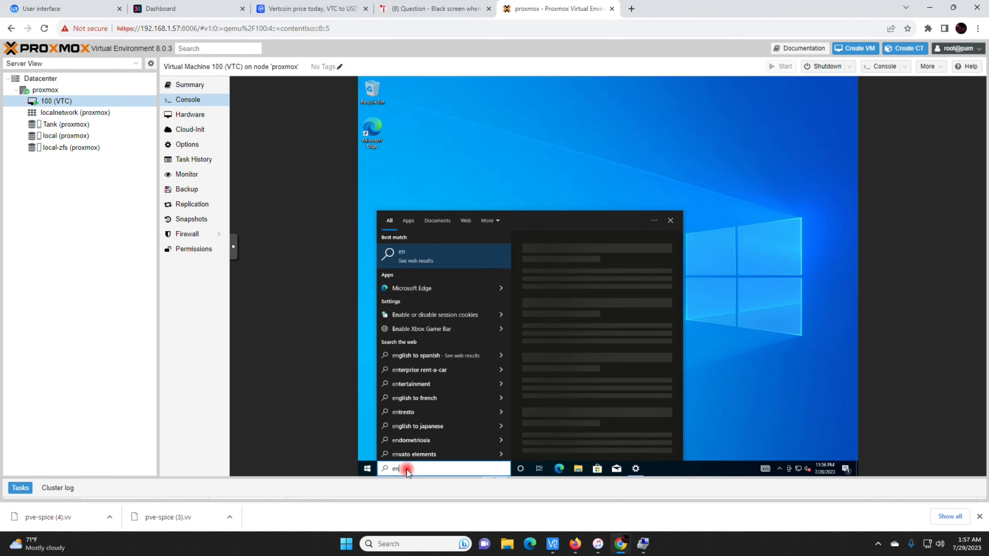
pyautogui.write('able re')
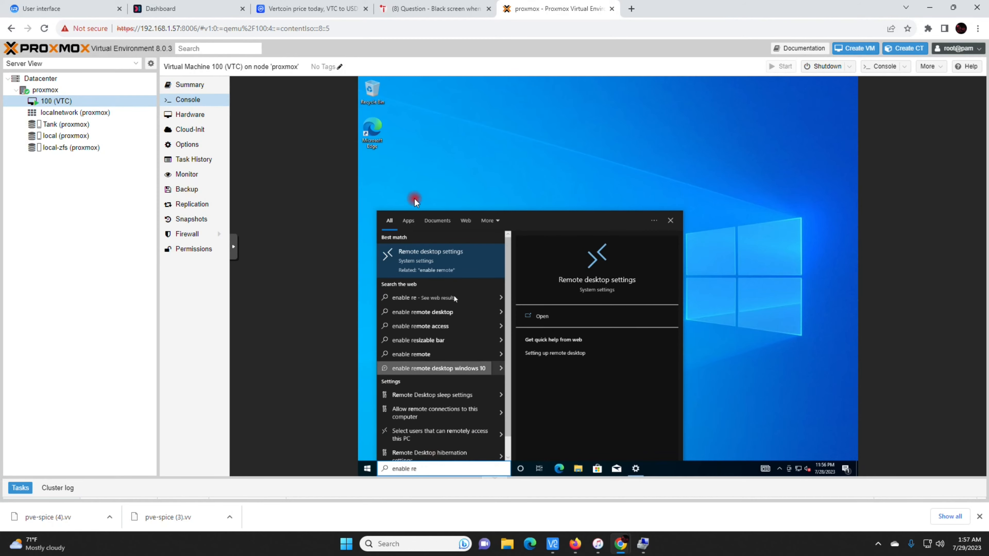
pyautogui.click(441, 275)
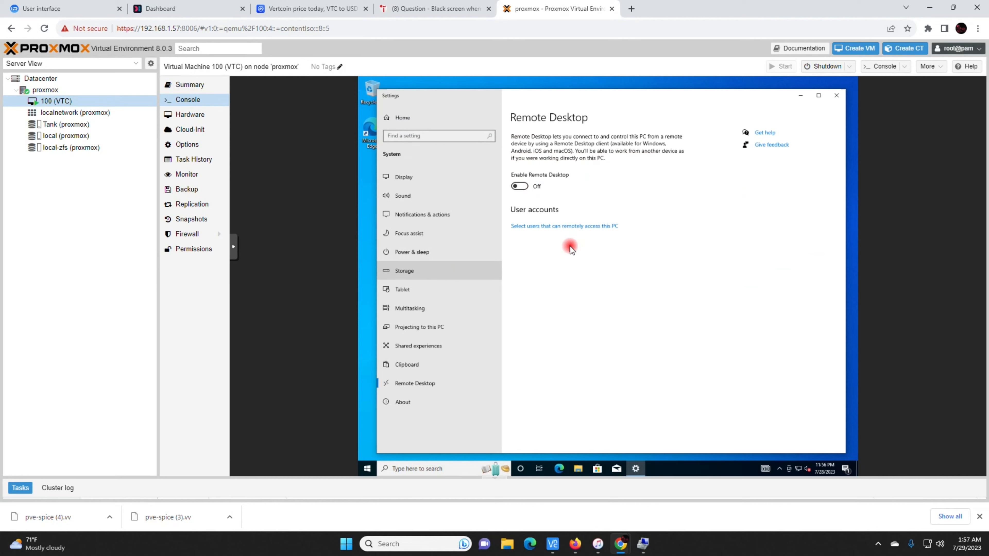
pyautogui.click(520, 187)
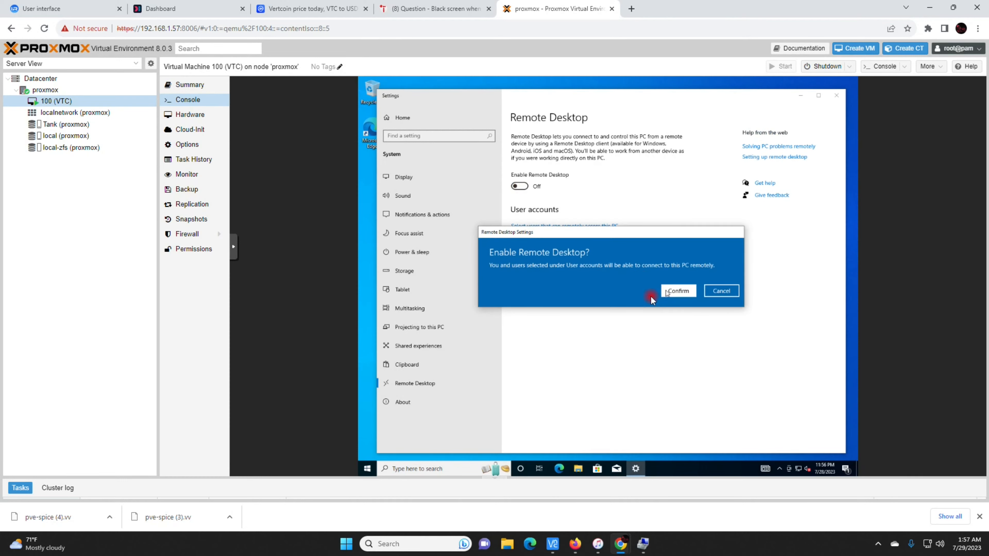
pyautogui.click(668, 292)
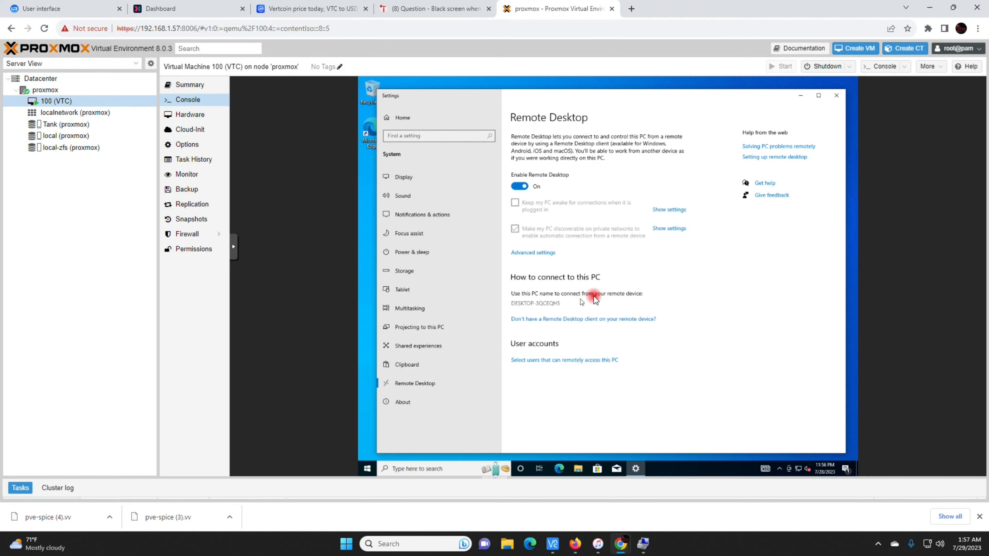
pyautogui.click(533, 253)
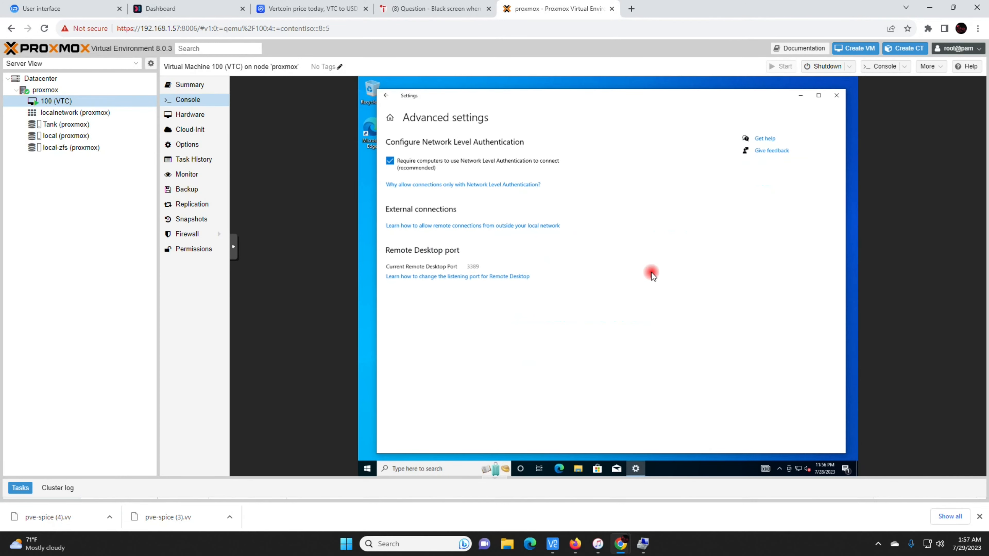
pyautogui.click(837, 96)
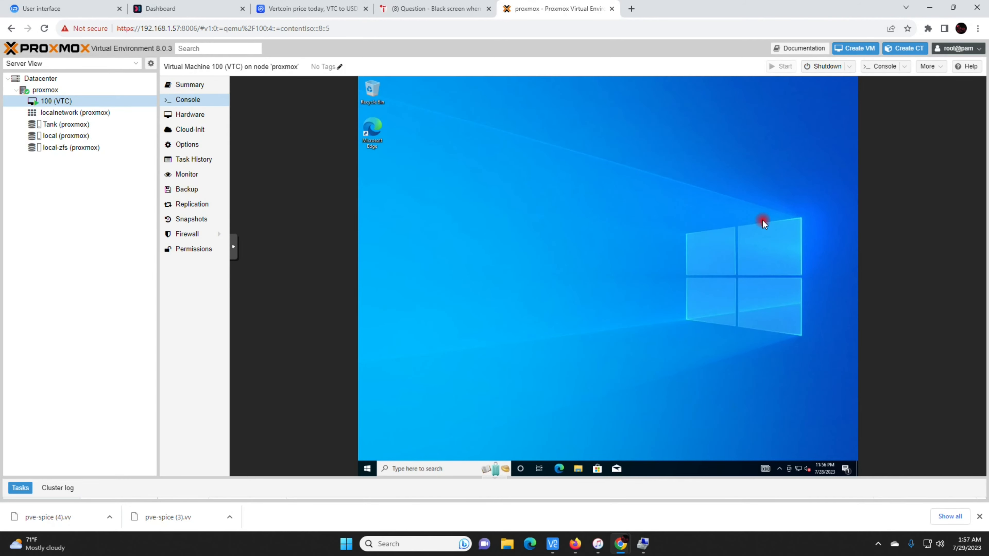
# Step: Search for "u" in Windows and open Check for updates
pyautogui.click(476, 466)
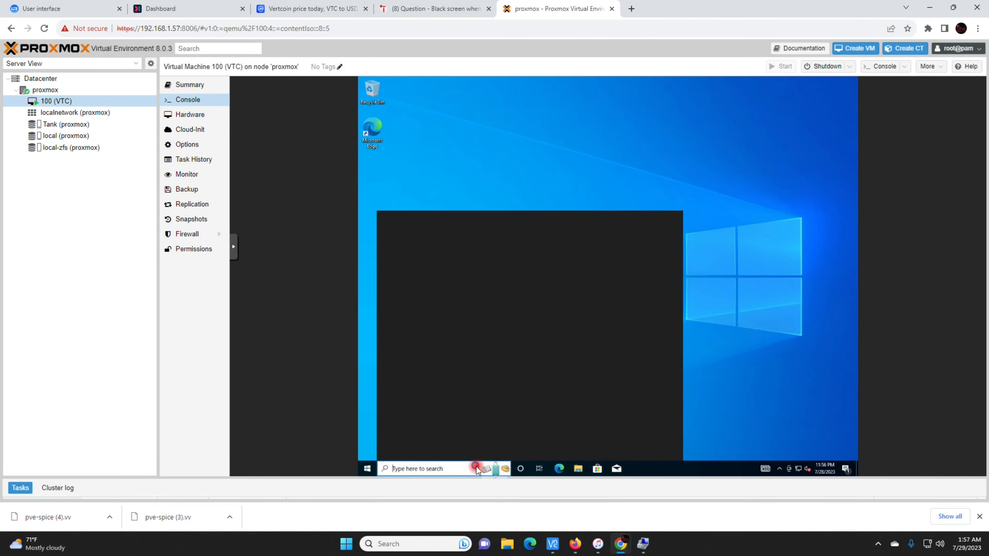
pyautogui.write('u')
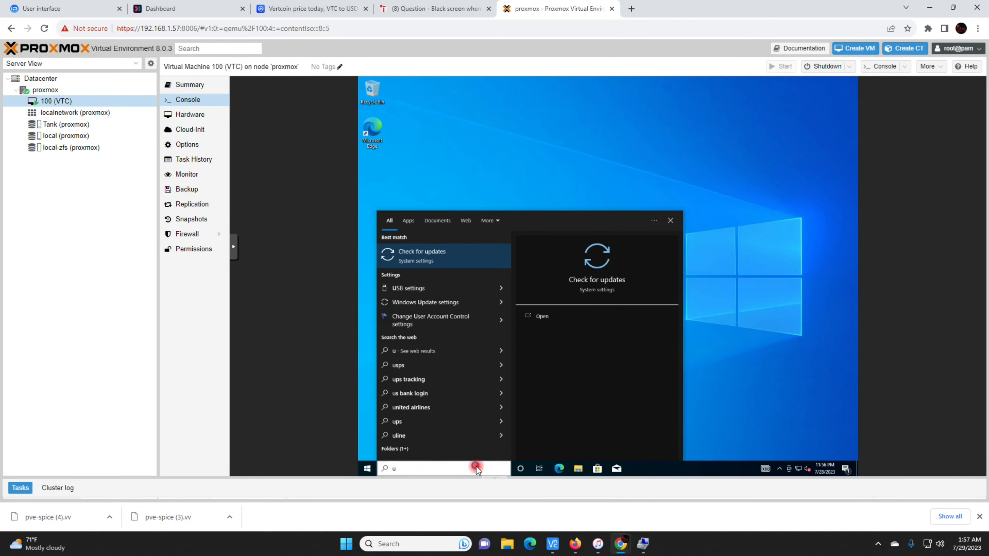
pyautogui.press('Return')
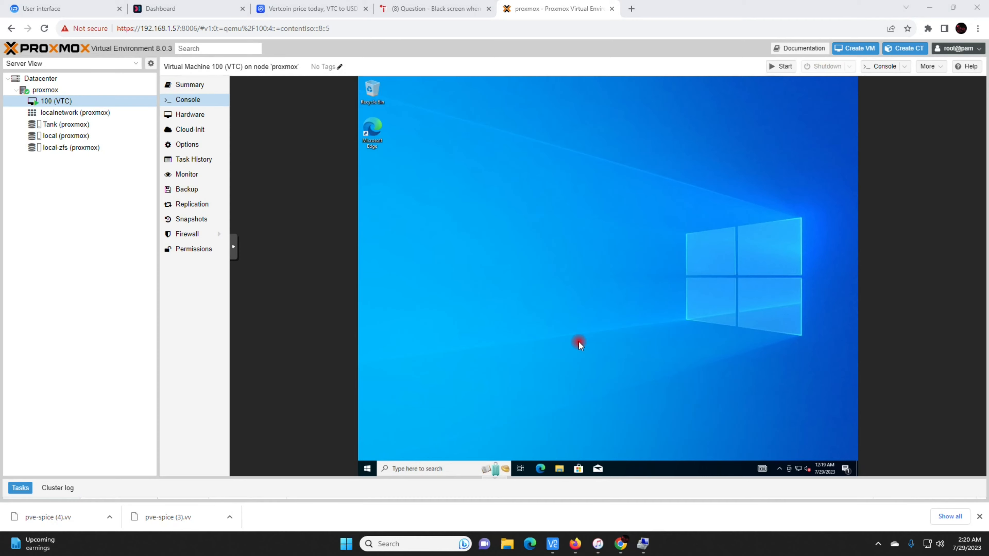
# Step: Open Device Manager in the VM to check the device list for missing drivers, and close it
pyautogui.rightClick(368, 469)
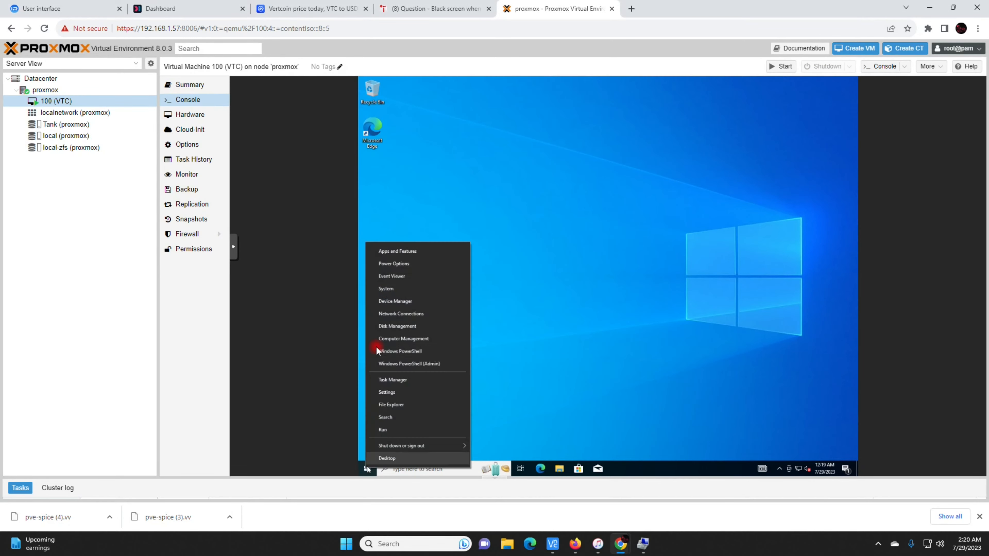
pyautogui.click(401, 302)
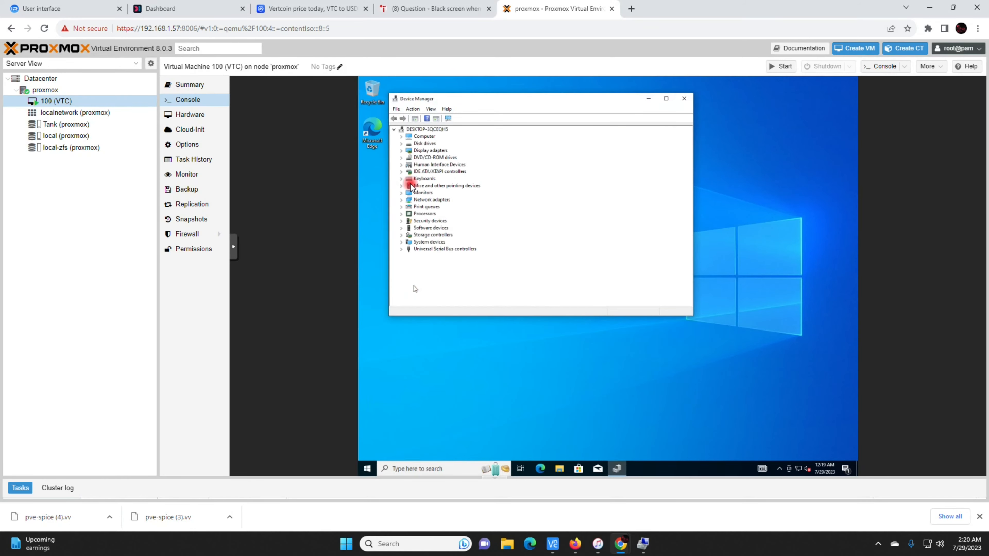
pyautogui.click(686, 97)
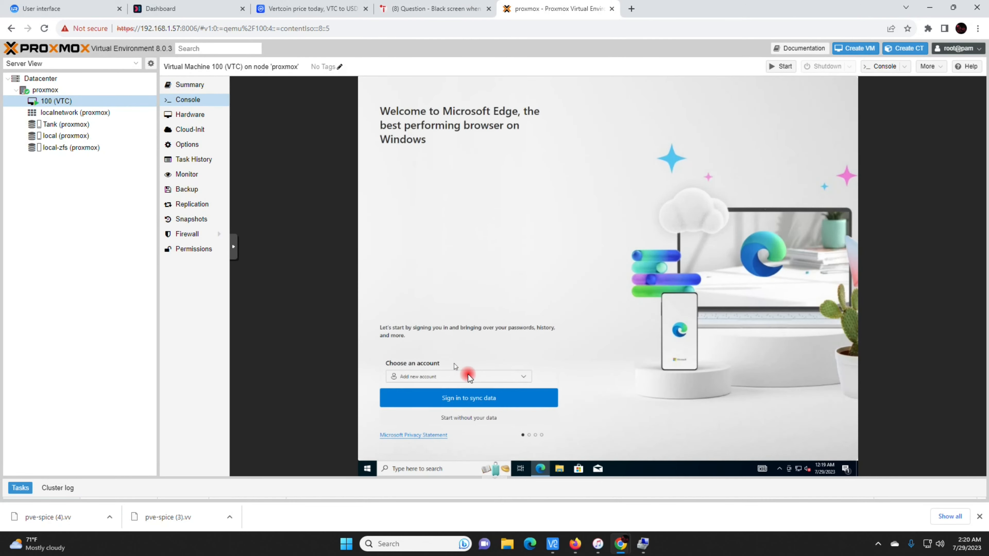
# Step: Complete the Microsoft Edge first-run setup without signing in, confirming the browsing data page with its default option
pyautogui.click(486, 420)
pyautogui.click(487, 420)
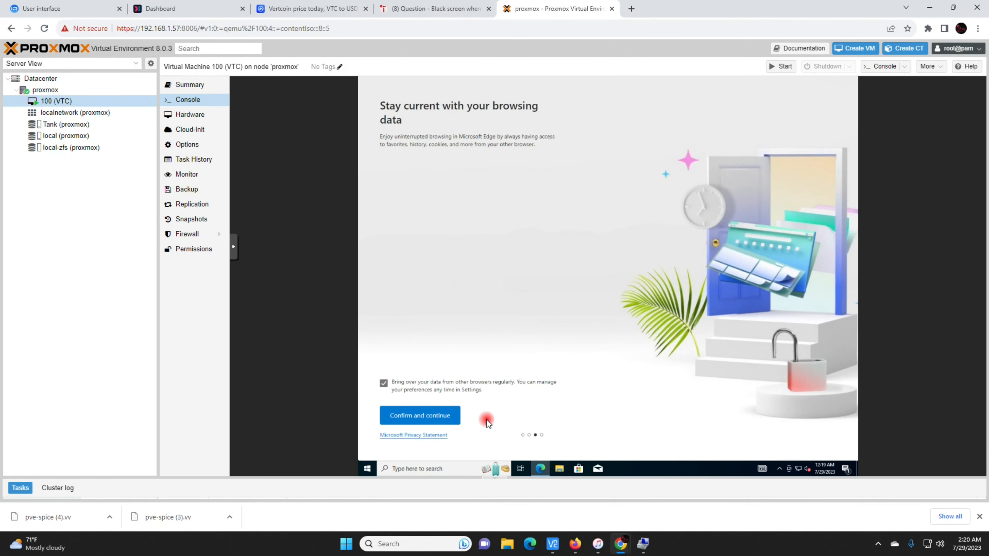
pyautogui.click(415, 420)
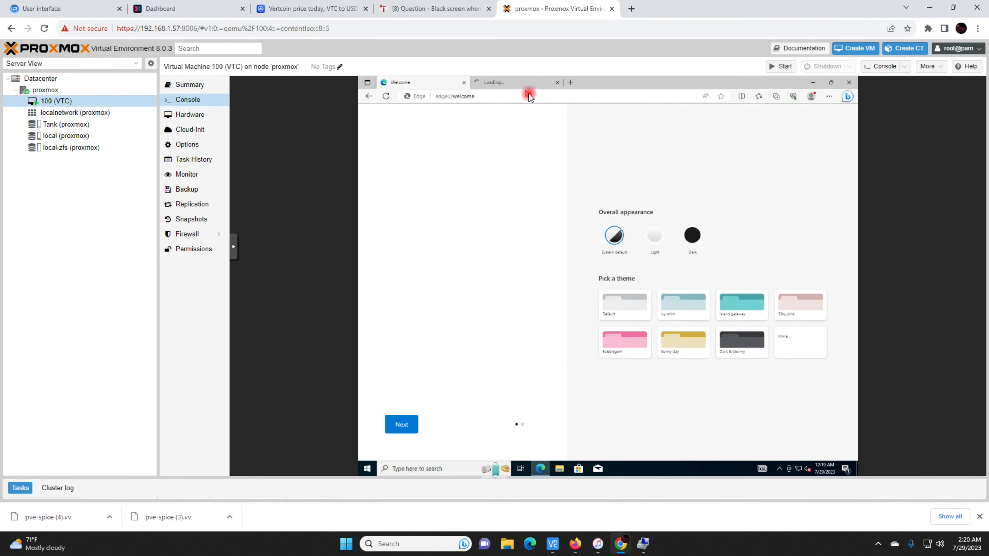
# Step: Load vertcoin.org in the second Edge tab
pyautogui.click(524, 83)
pyautogui.click(520, 96)
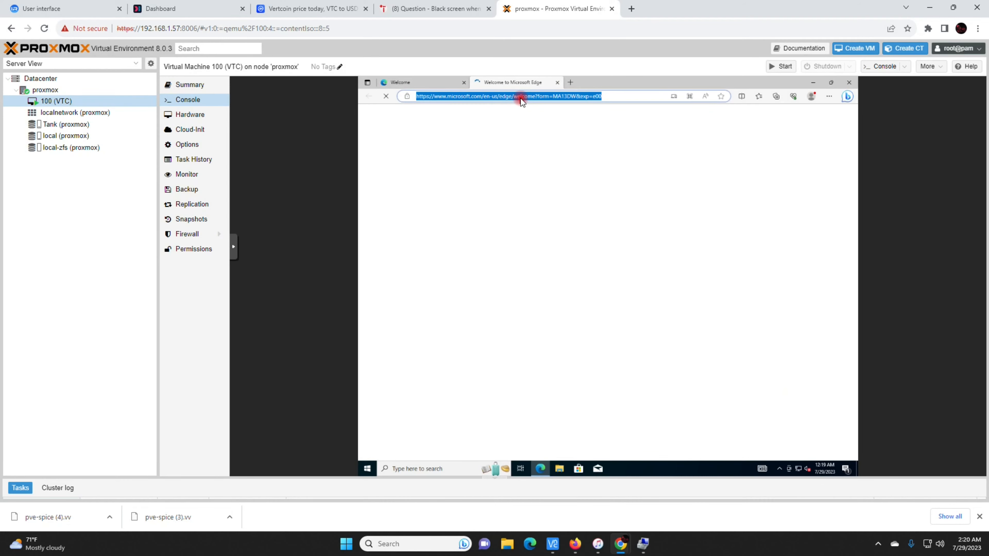
pyautogui.write('vertc')
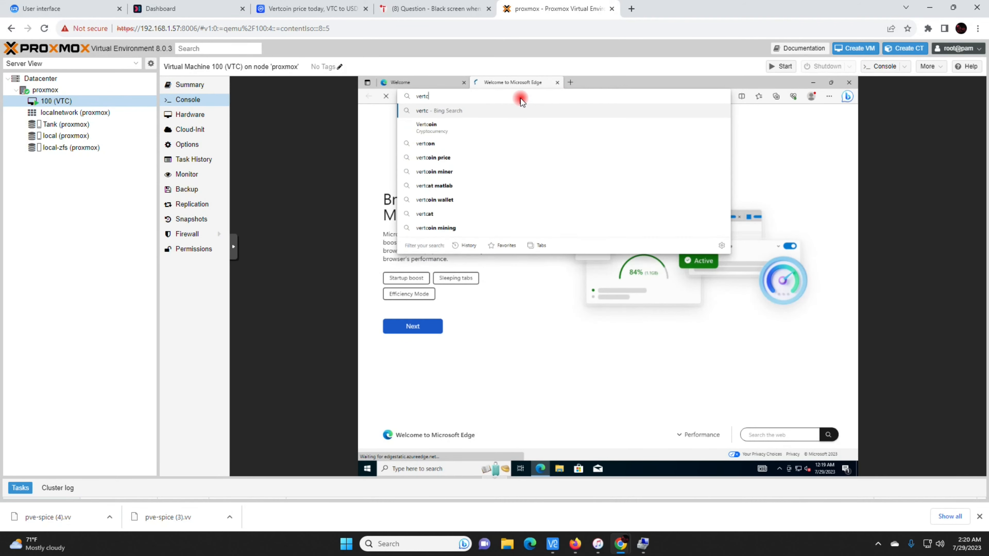
pyautogui.write('oin.org')
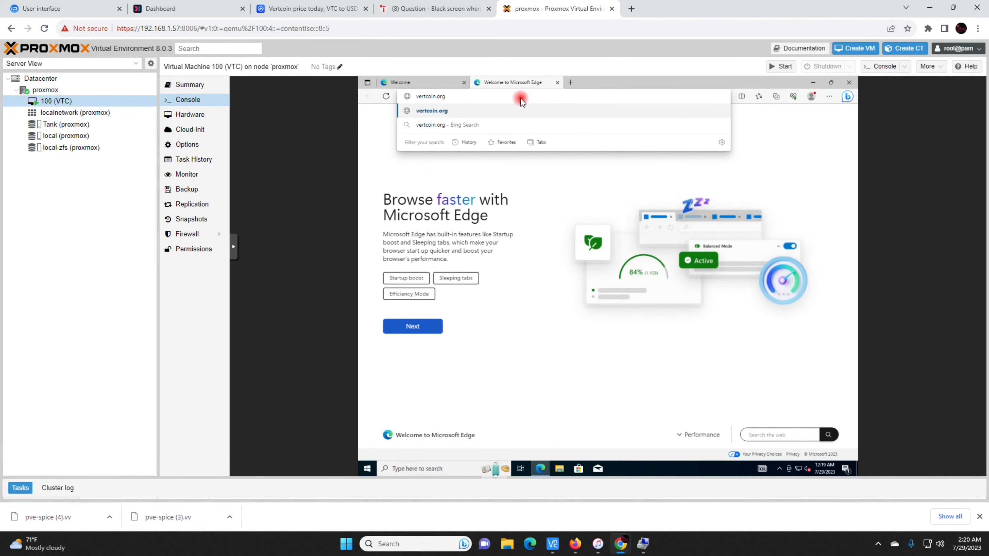
pyautogui.press('Return')
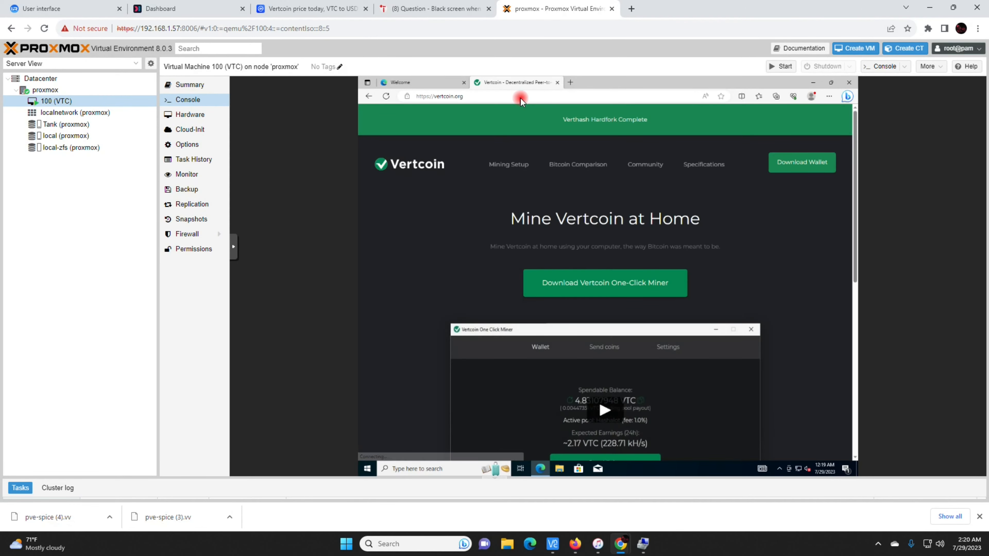
# Step: Download the Windows version of Vertcoin Wallet v22.1 from the wallet download page and keep the flagged setup file anyway
pyautogui.click(809, 164)
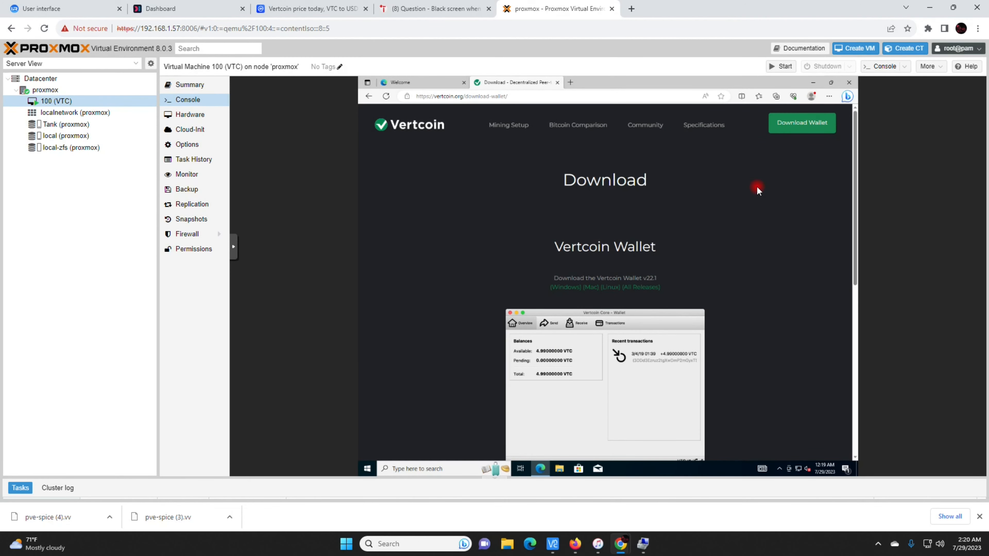
pyautogui.scroll(-3, 757, 186)
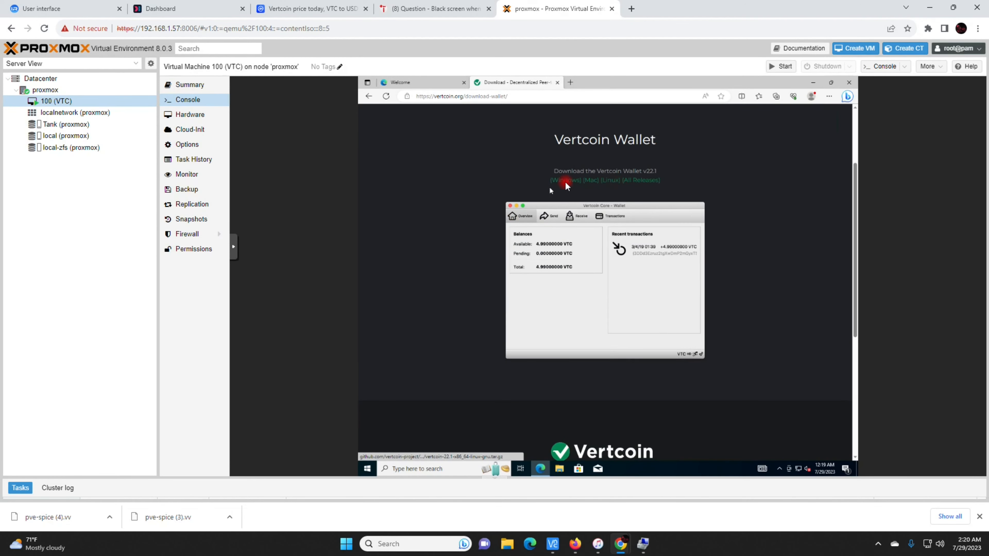
pyautogui.click(565, 181)
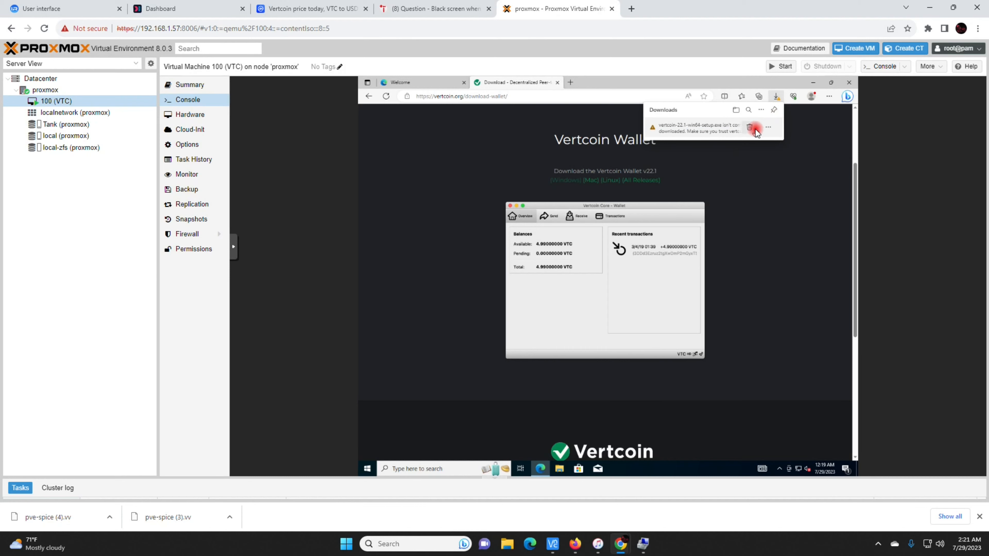
pyautogui.click(773, 126)
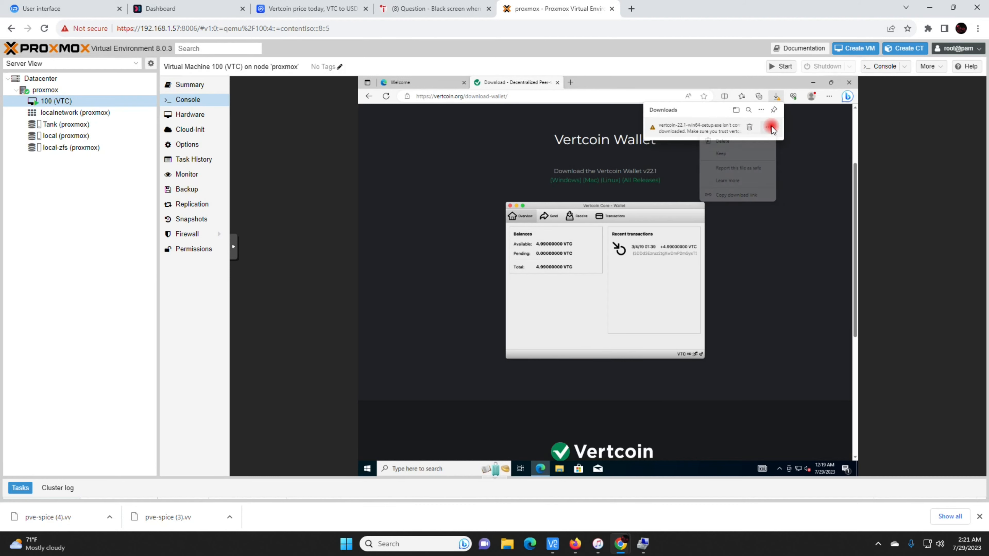
pyautogui.click(744, 153)
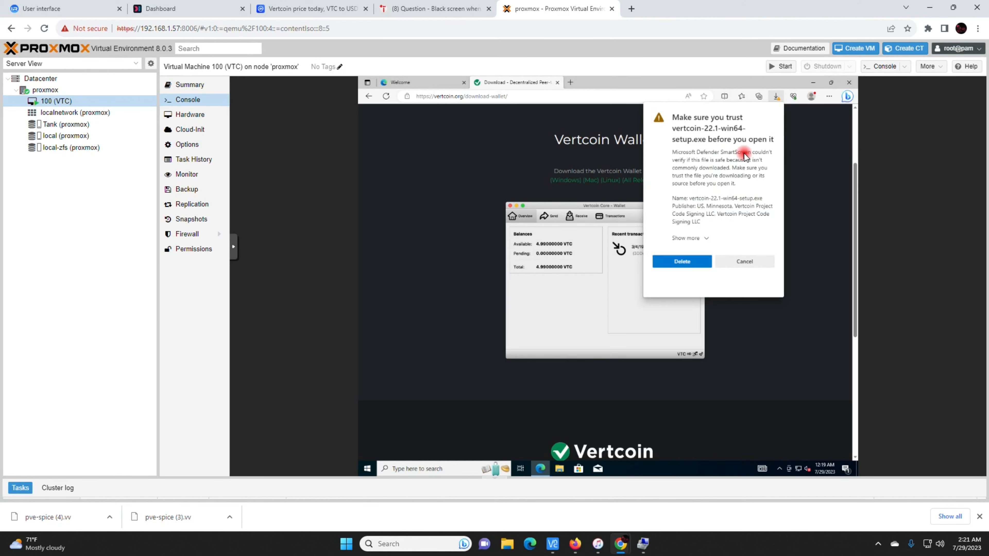
pyautogui.click(706, 238)
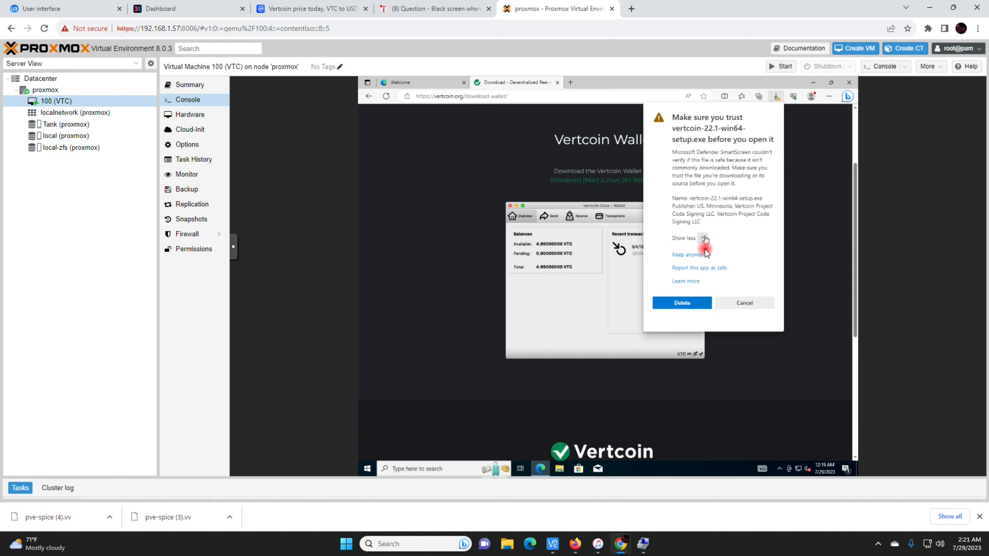
pyautogui.click(689, 255)
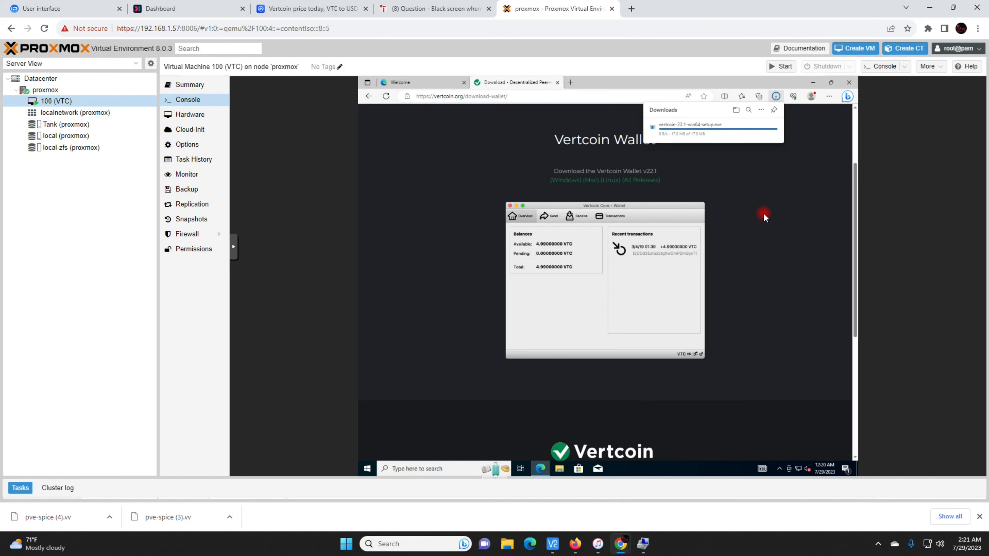
# Step: Run vertcoin-22.1-win64-setup from the Downloads folder, bypassing SmartScreen and allowing it to make changes to the device
pyautogui.click(736, 112)
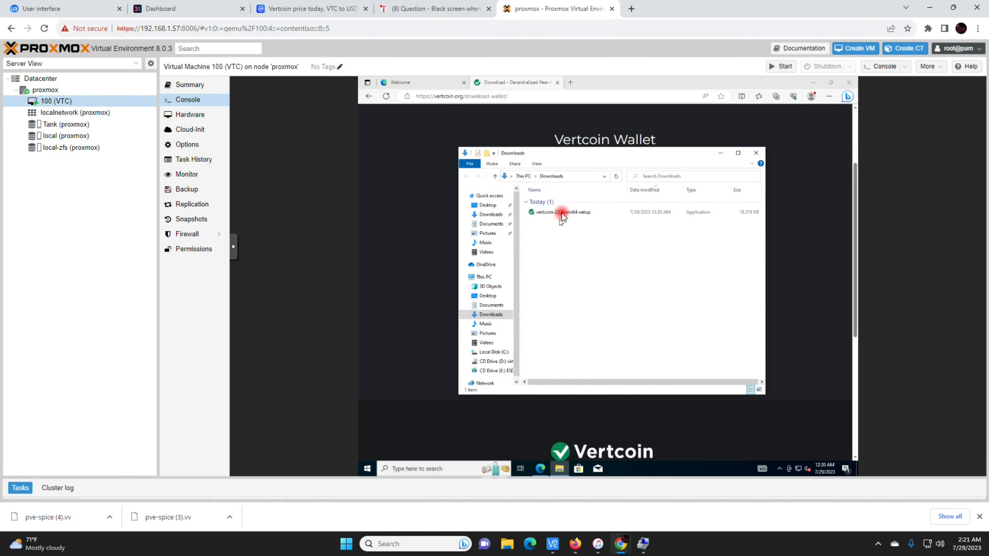
pyautogui.doubleClick(562, 214)
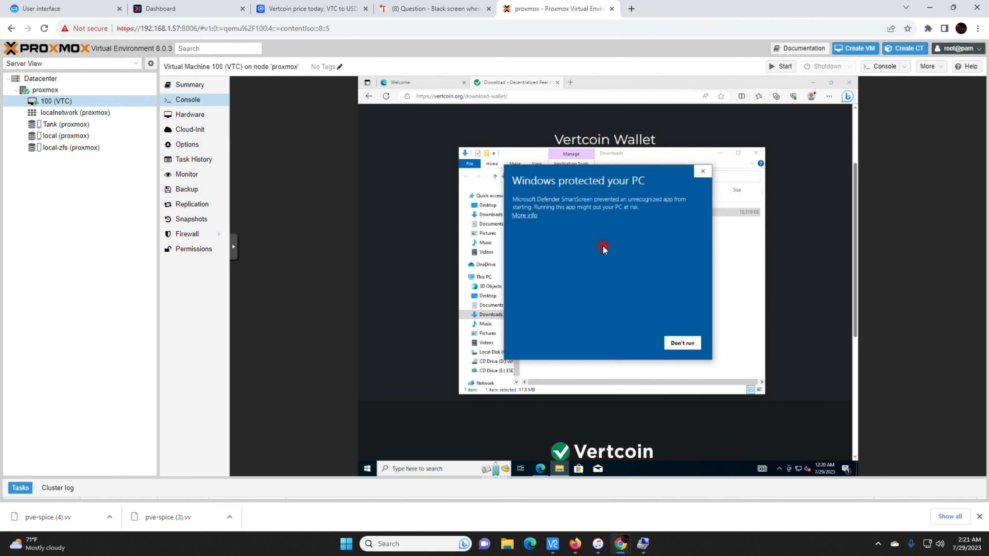
pyautogui.click(525, 216)
pyautogui.click(633, 343)
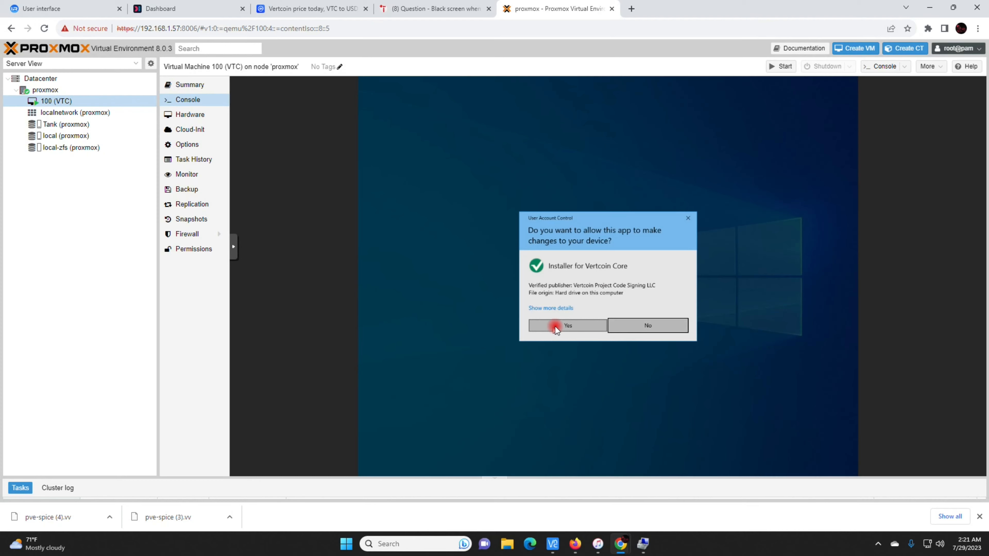
pyautogui.click(555, 327)
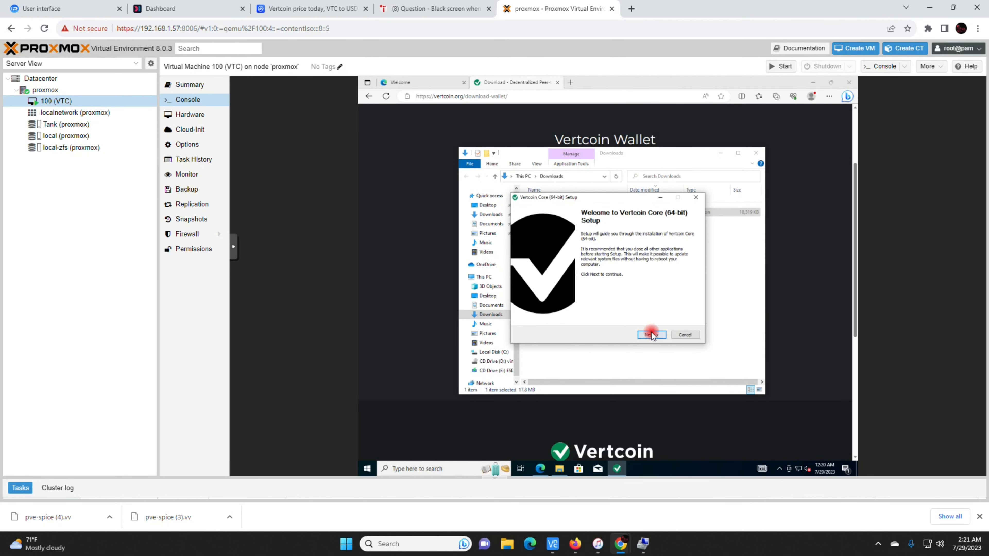
# Step: Install Vertcoin Core (64-bit) with the default options and the Vertcoin Core Start Menu folder
pyautogui.click(651, 335)
pyautogui.click(652, 335)
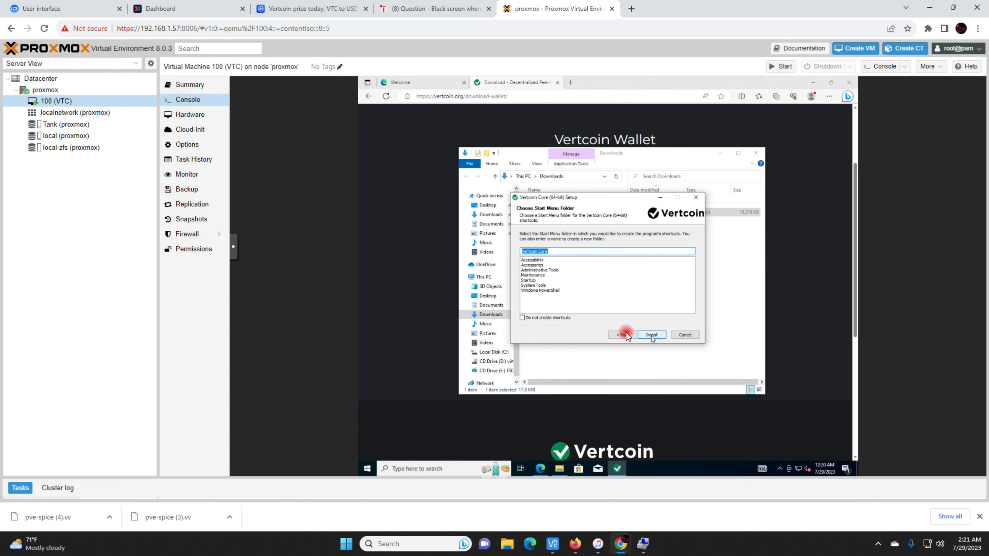
pyautogui.click(650, 335)
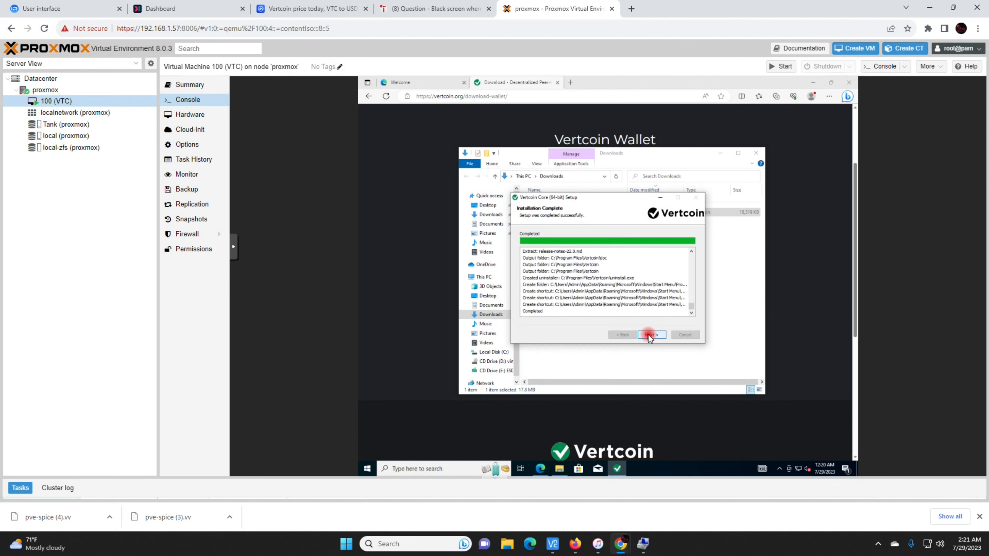
pyautogui.click(650, 336)
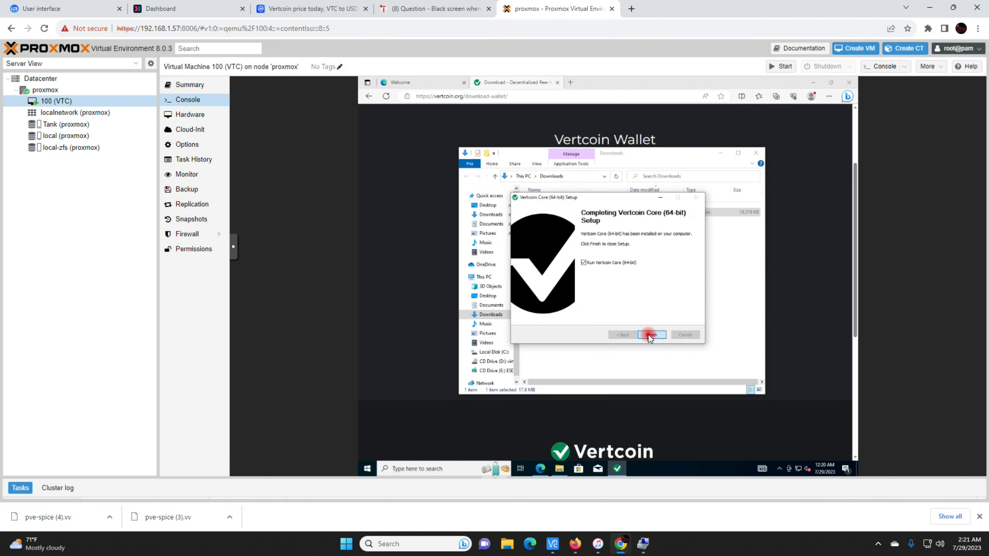
# Step: Finish setup with Run Vertcoin Core enabled, and accept the default data directory with block chain storage limited to 2 GB
pyautogui.click(650, 335)
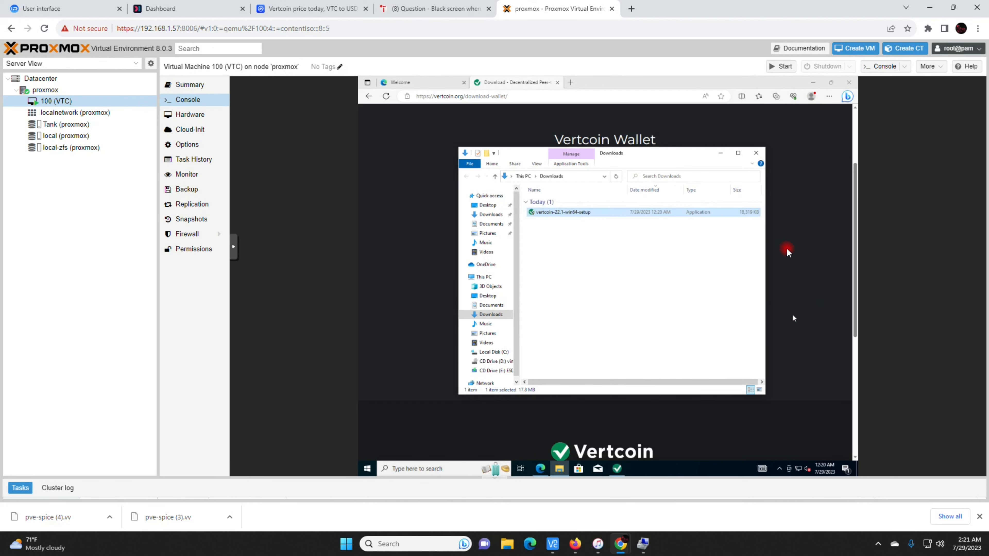
pyautogui.click(745, 142)
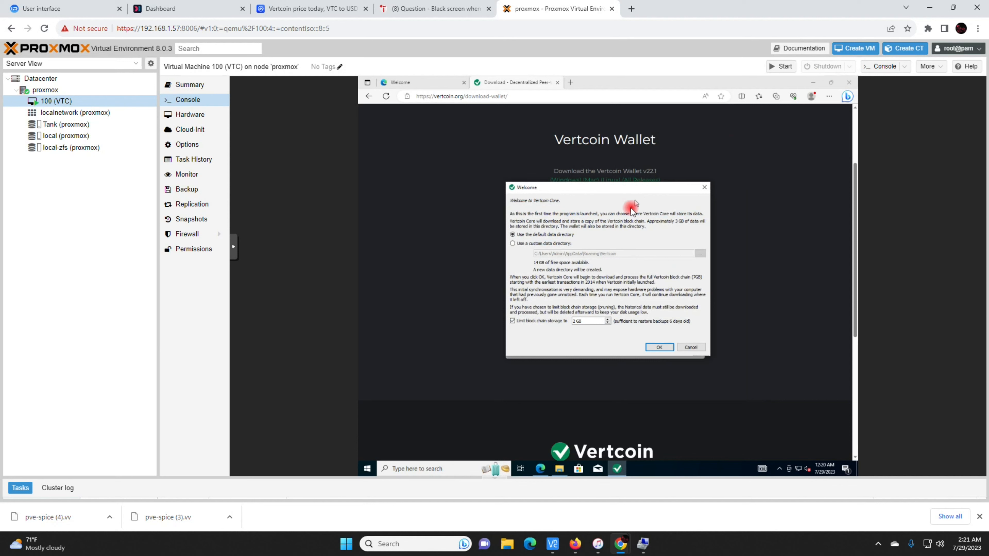
pyautogui.click(657, 347)
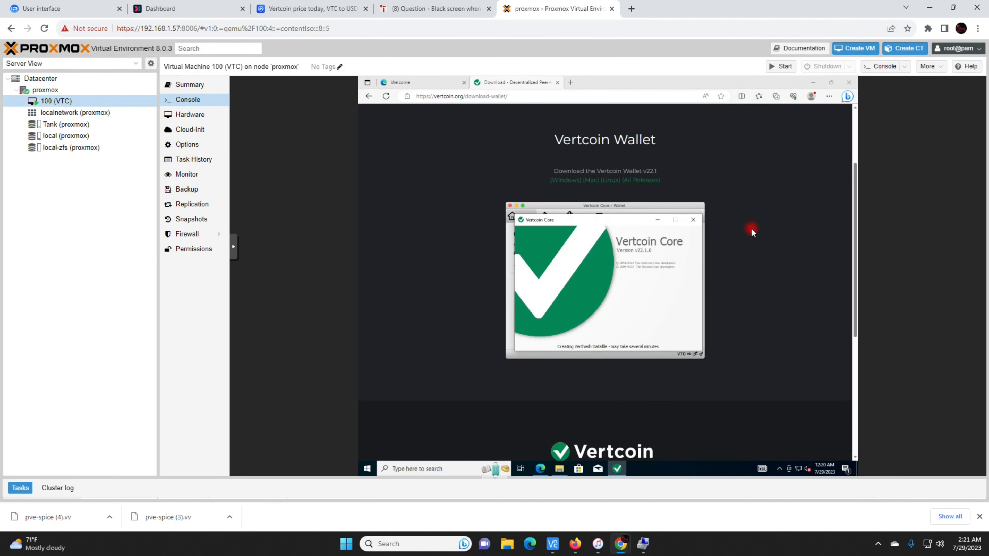